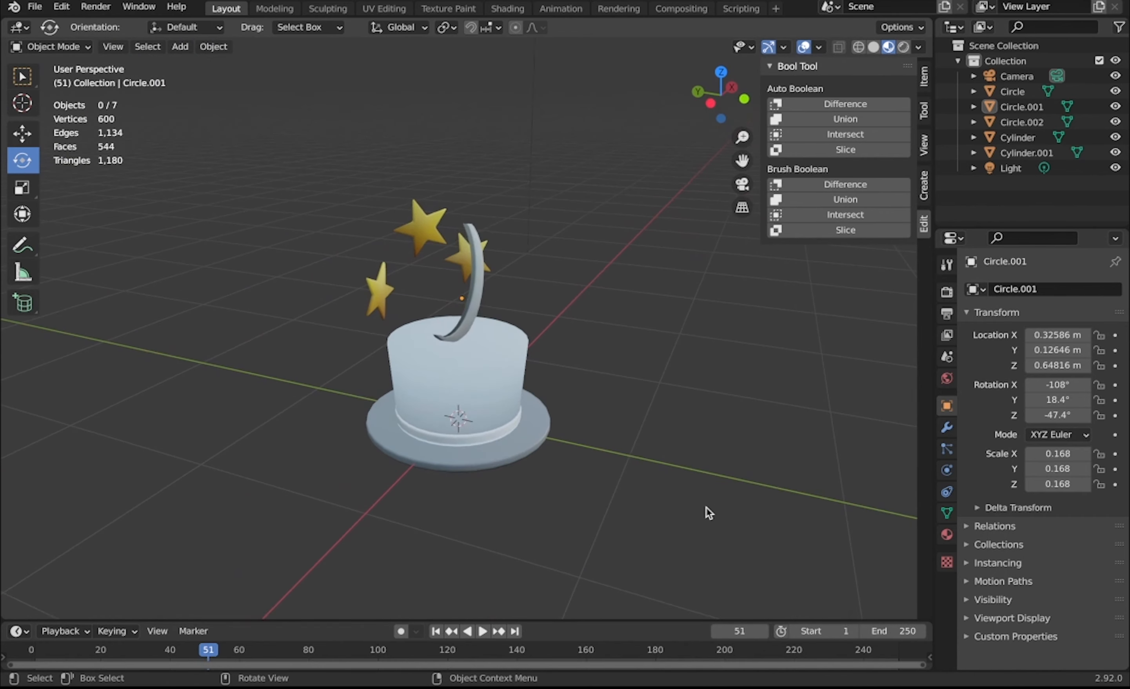
Select every object in the scene and move them about -3.5 m along X
middle_drag(482, 305, 480, 314)
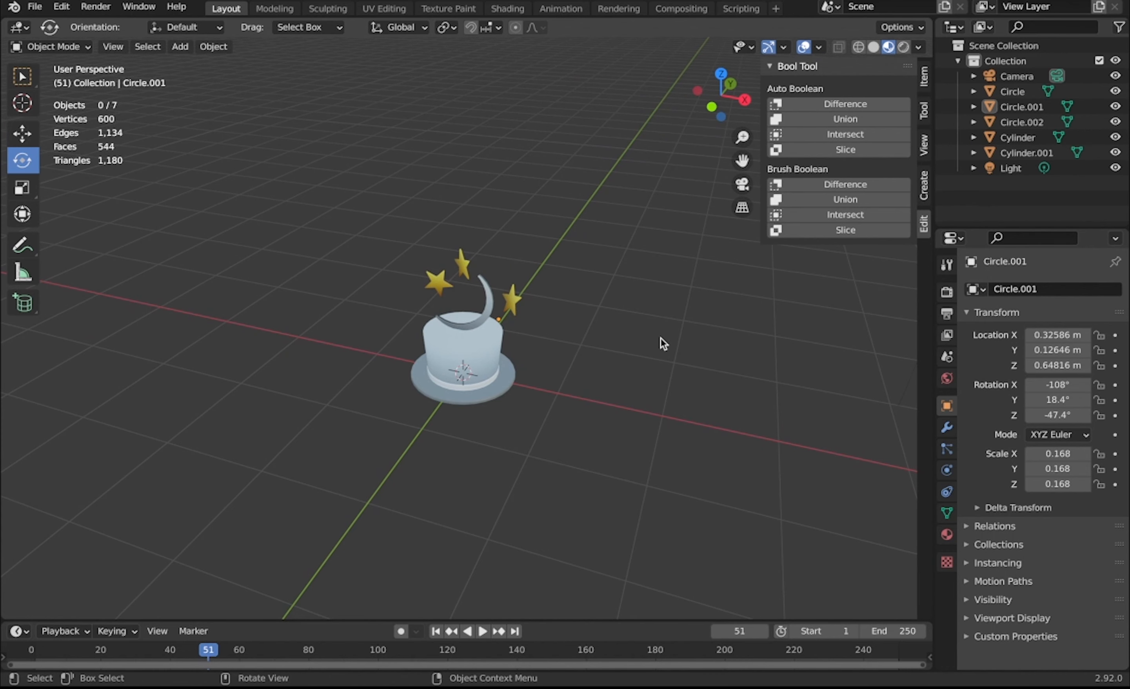
key(a)
key(g)
key(x)
click(268, 314)
Add a cylinder mesh at the world origin in the cleared space beside the finished hat
middle_drag(484, 386, 482, 380)
key(shift+a)
mouse_move(453, 339)
mouse_move(450, 288)
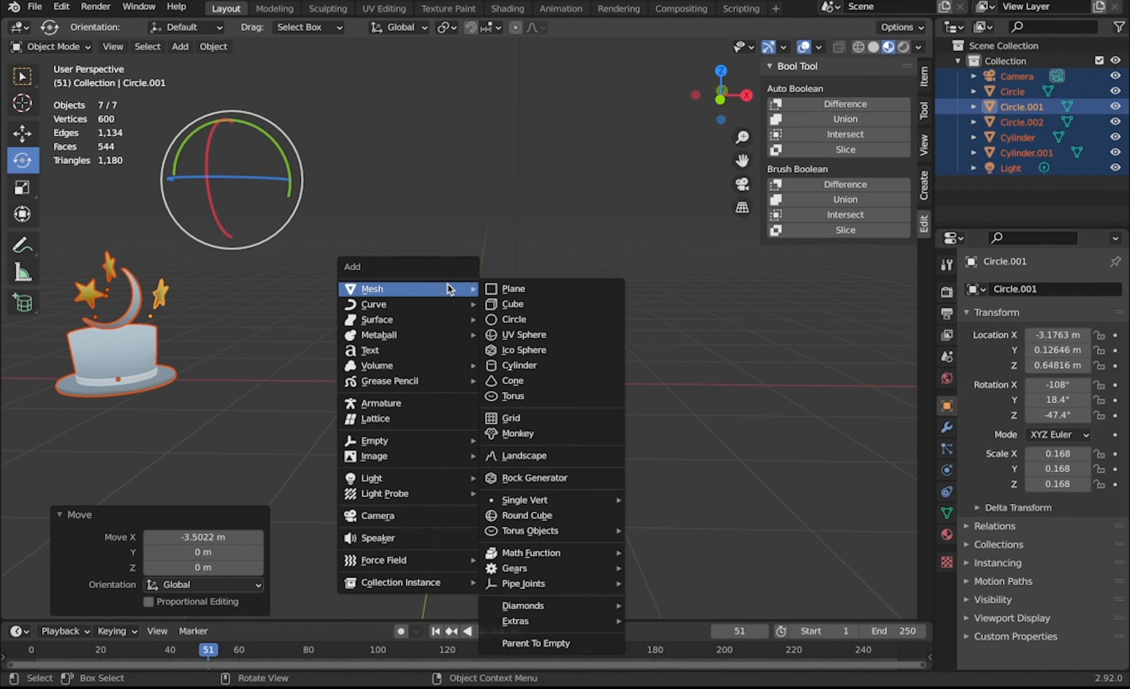
click(528, 363)
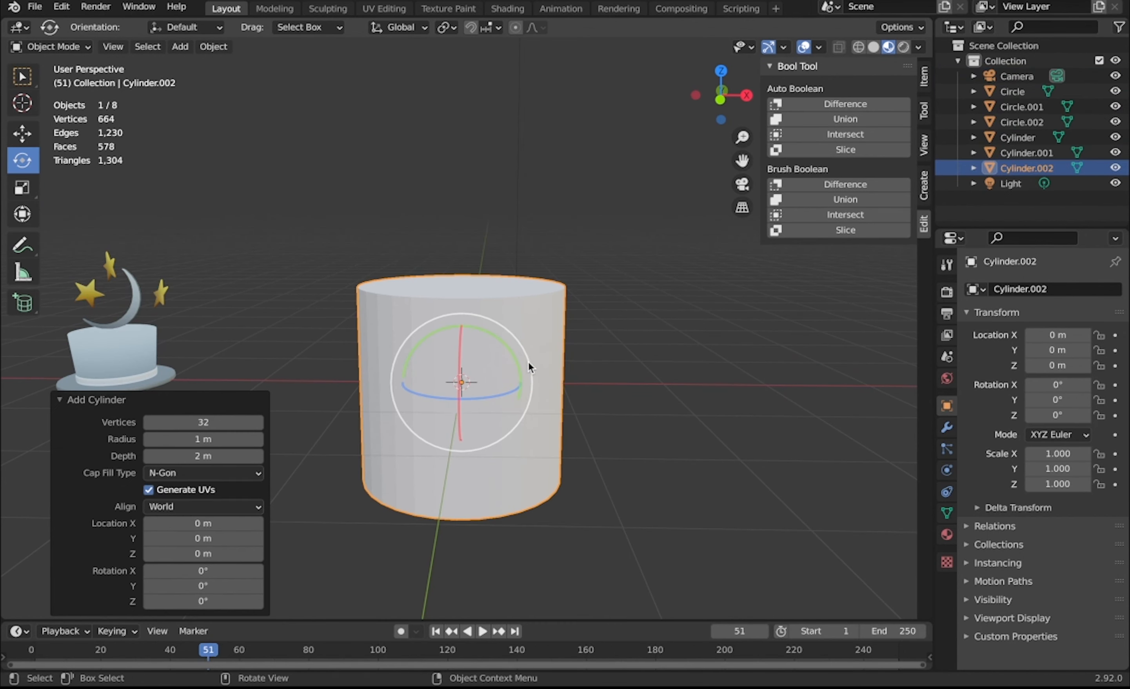
Flatten the cylinder to a Z scale of about 0.092, and shrink it uniformly by a factor of about 0.536
key(s)
key(x)
key(z)
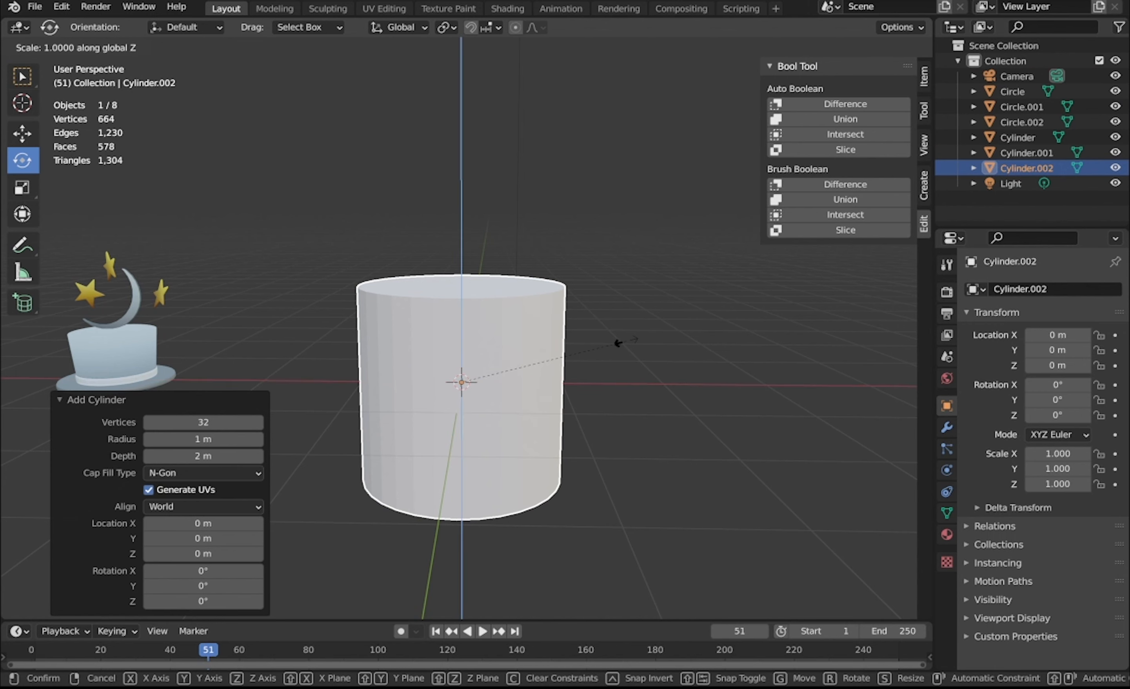
key(z)
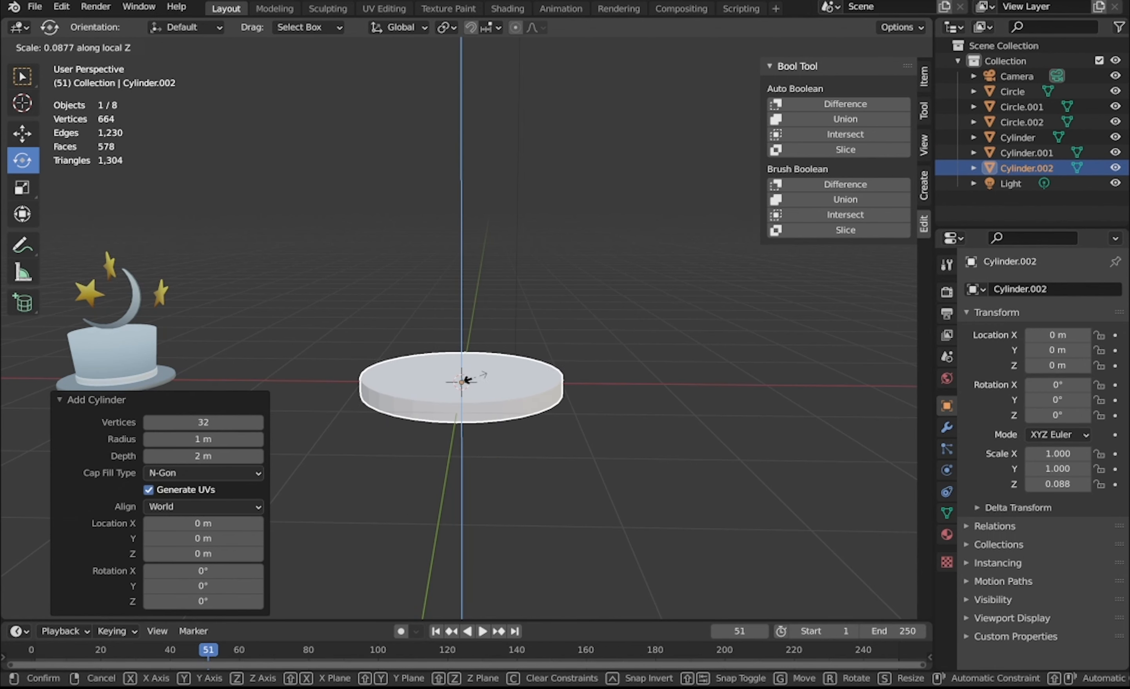
click(480, 383)
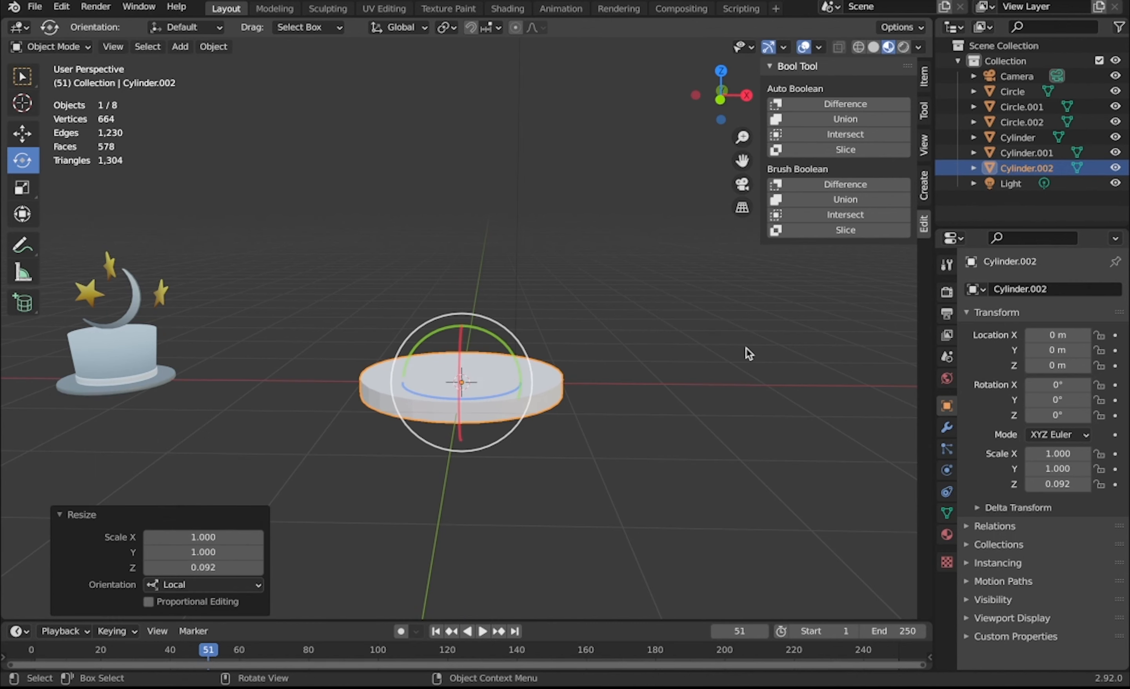
key(s)
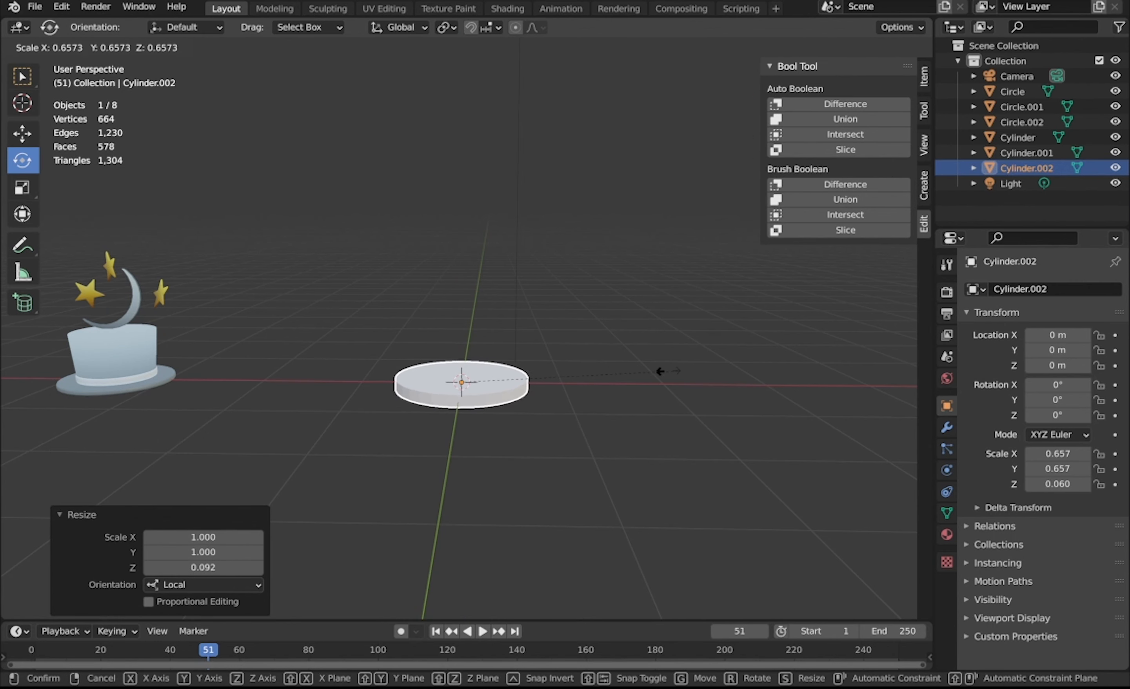
click(640, 376)
Thin the disc further by scaling it along Z by a factor of about 0.555
ctrl+scroll(639, 372, down, 3)
ctrl+scroll(639, 373, up, 3)
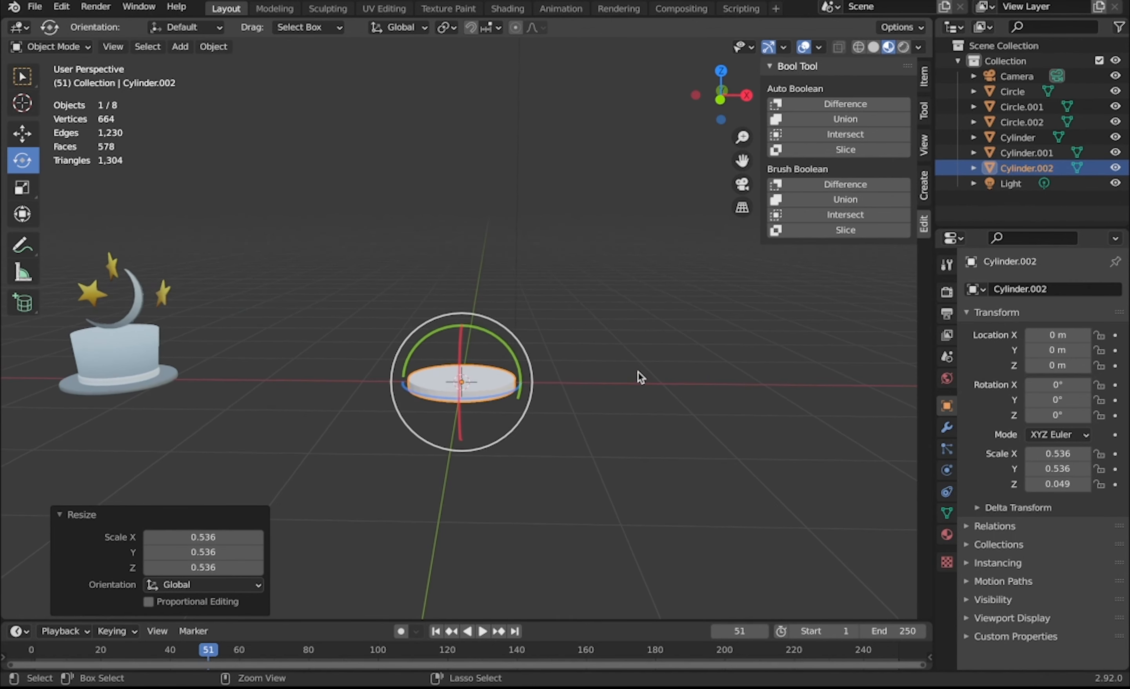
shift+scroll(639, 373, down, 3)
scroll(638, 373, up, 4)
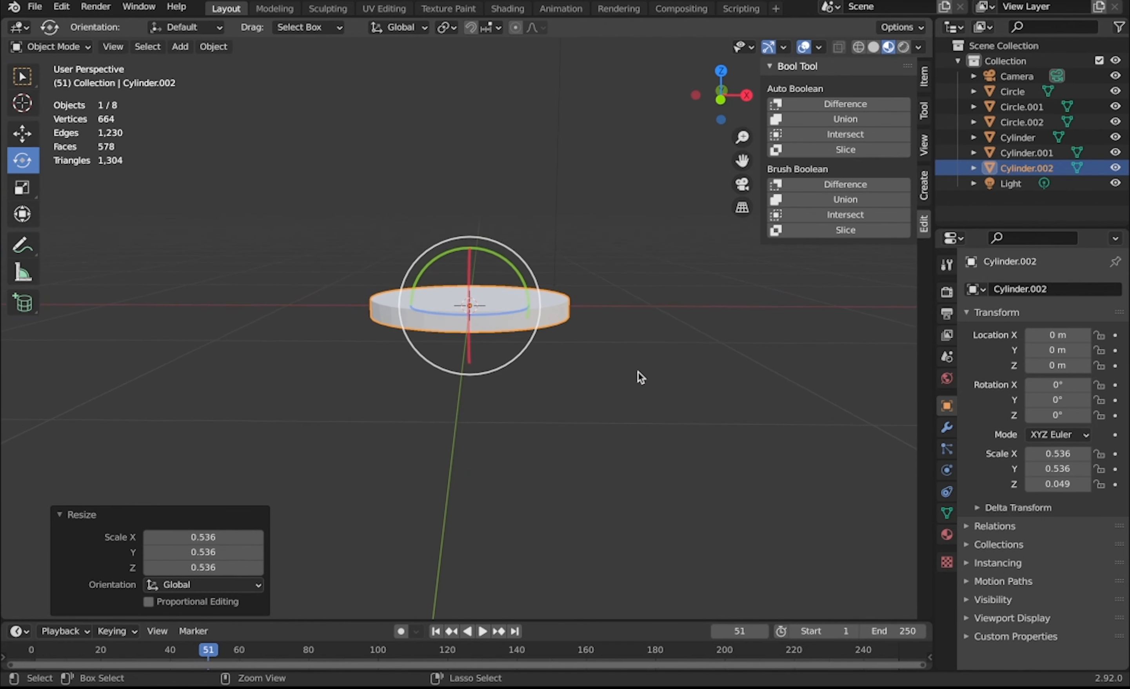
key(s)
key(z)
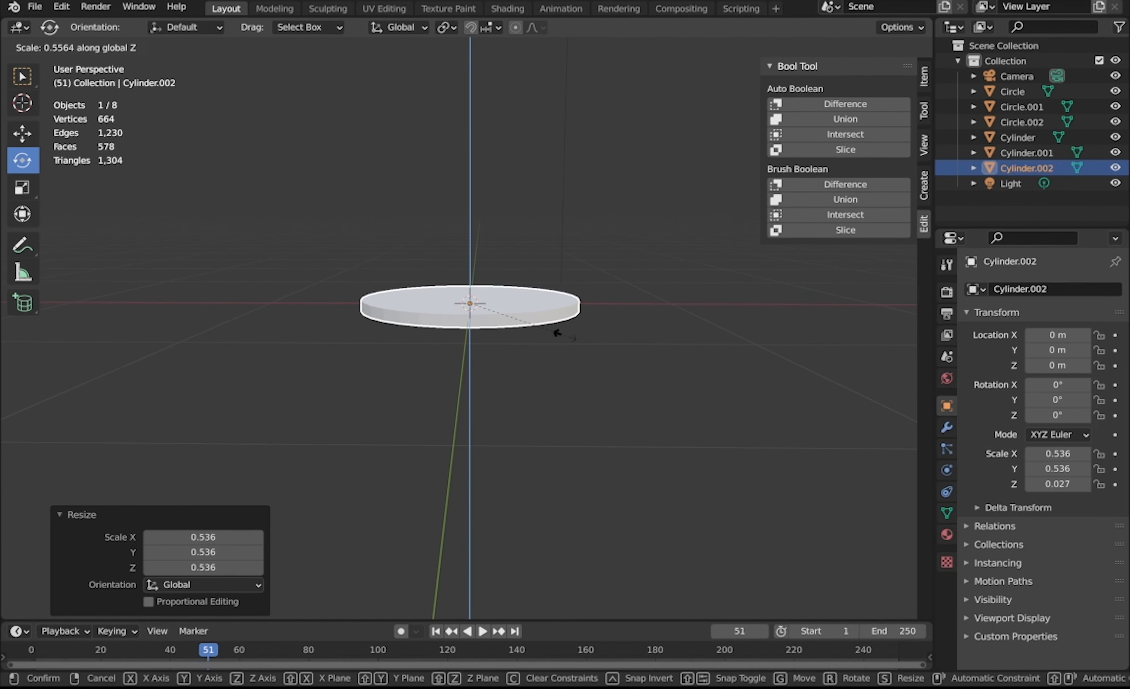
click(567, 332)
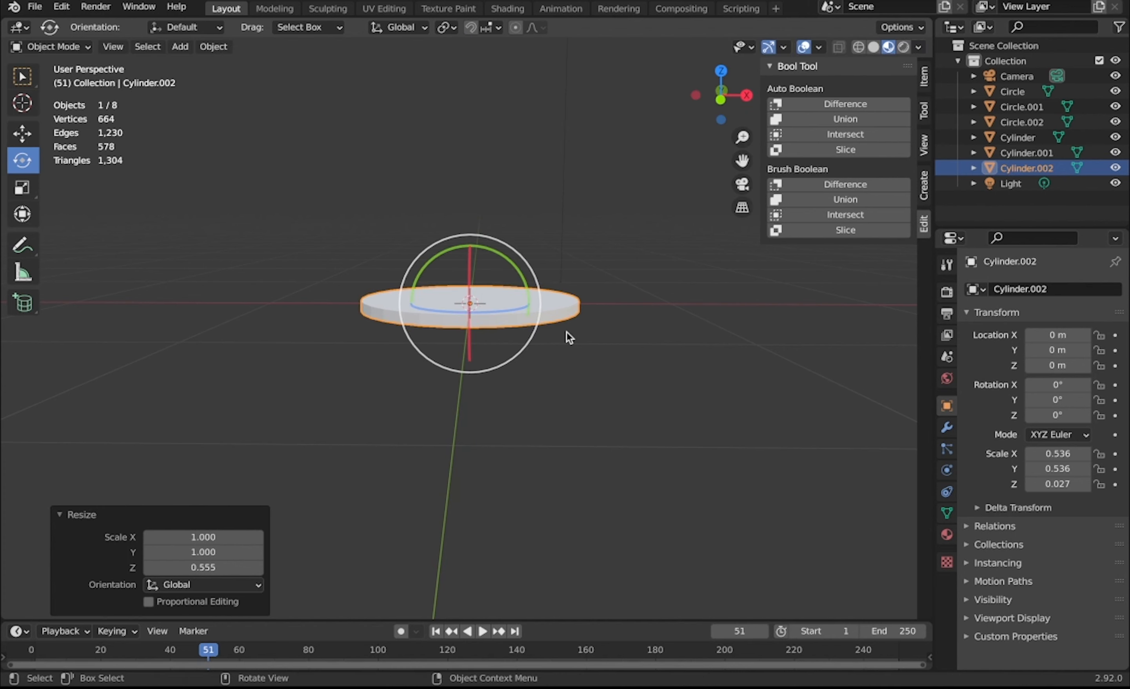
Select the finished hat with its moon and stars and move it about 2.25 m along X, closer to the disc
shift+scroll(568, 333, left, 5)
ctrl+scroll(567, 332, down, 3)
scroll(567, 331, down, 2)
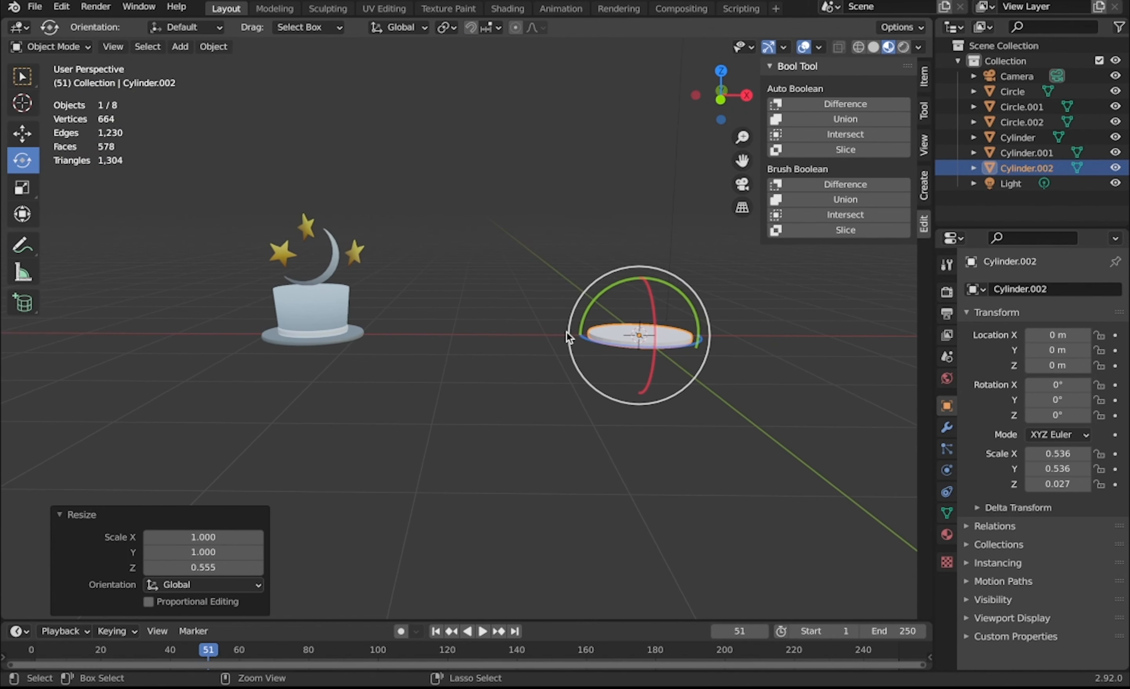
drag(211, 163, 422, 386)
key(g)
key(z)
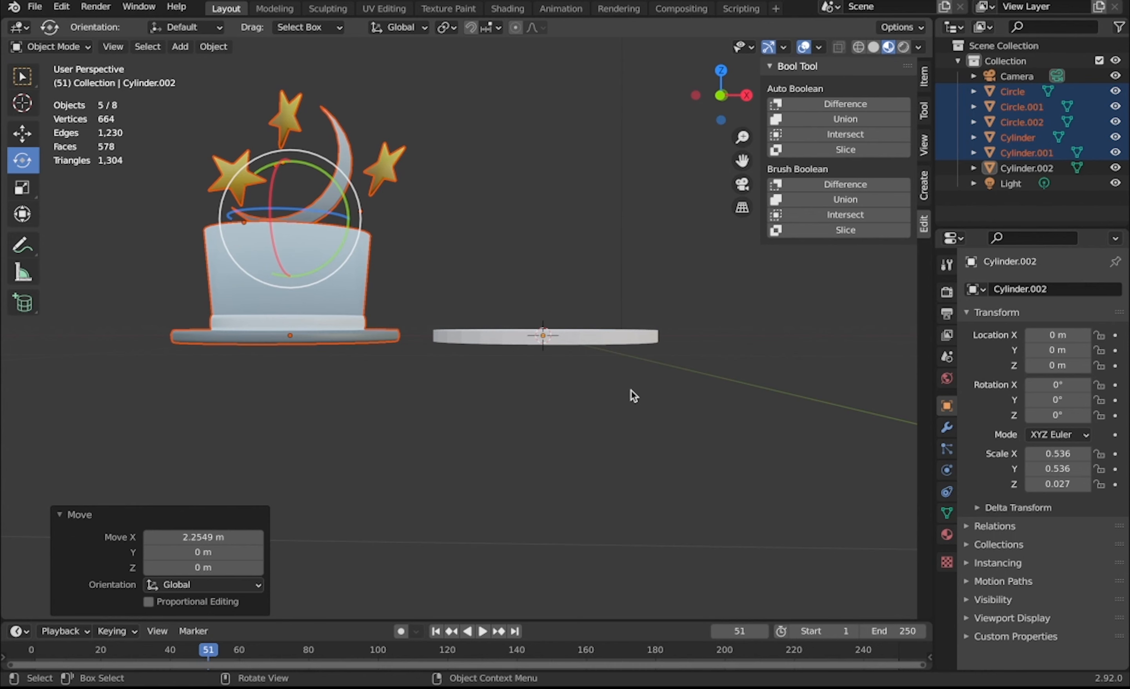
middle_drag(629, 385, 631, 395)
Edit the disc's mesh and inset its top face by about 0.277 m
click(604, 333)
middle_drag(603, 333, 598, 374)
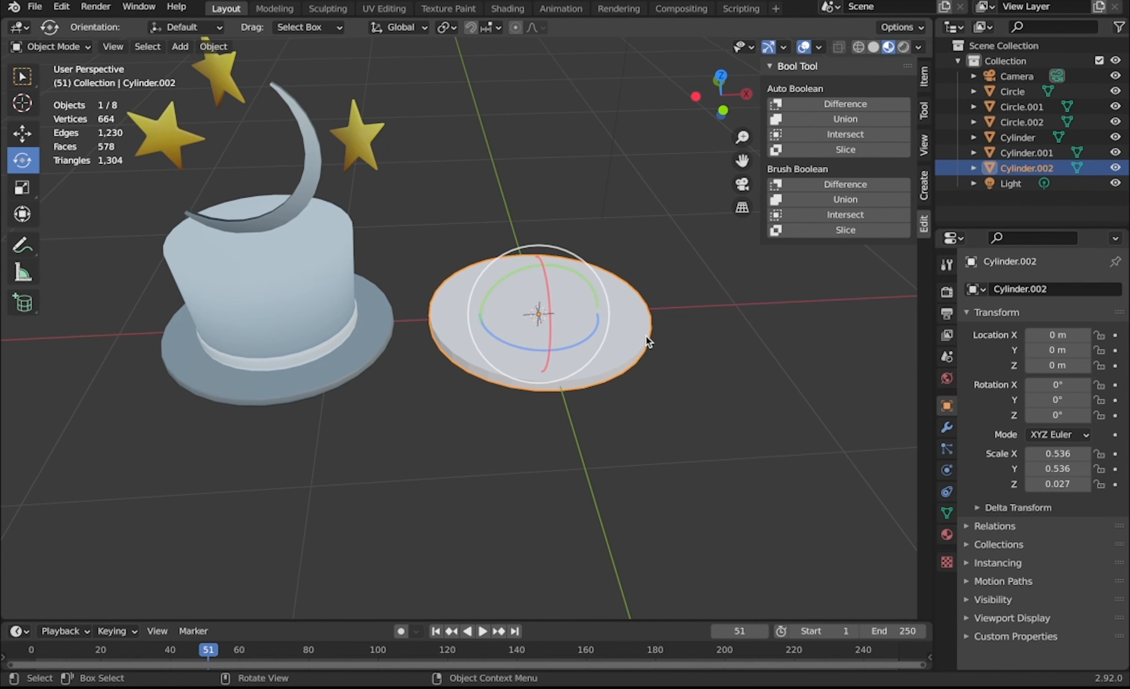
key(Tab)
key(Tab)
key(Tab)
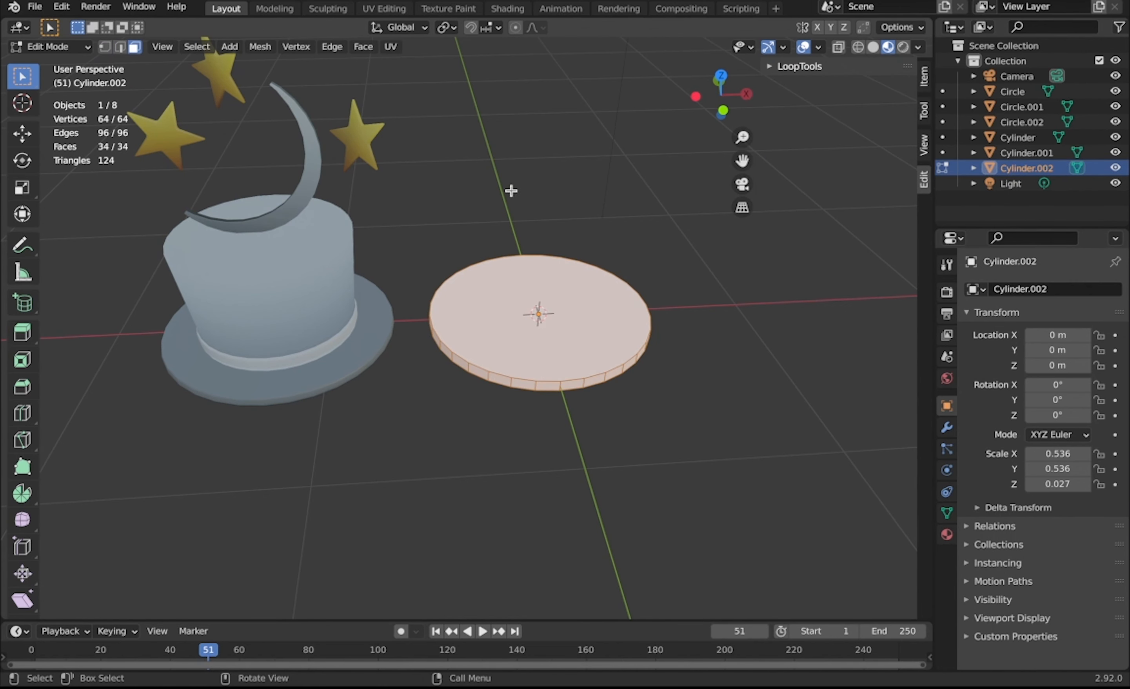
click(567, 296)
middle_drag(679, 298, 669, 303)
key(i)
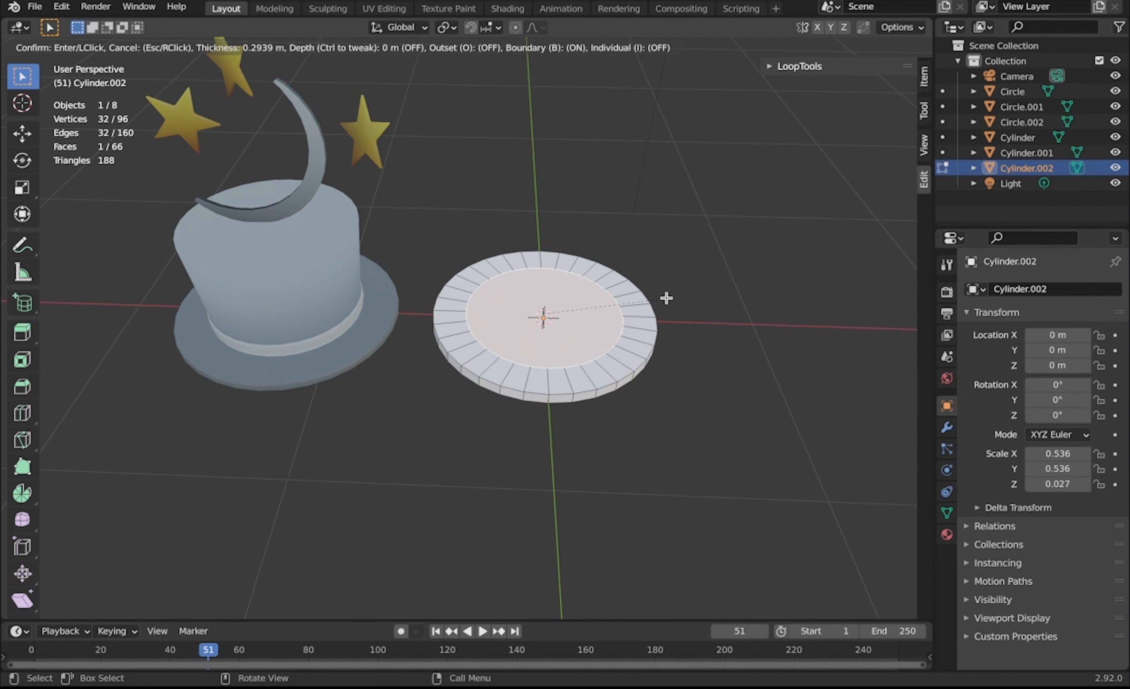
click(667, 298)
Extrude the inset top face upward about 0.055 m along Z
middle_drag(666, 298, 667, 298)
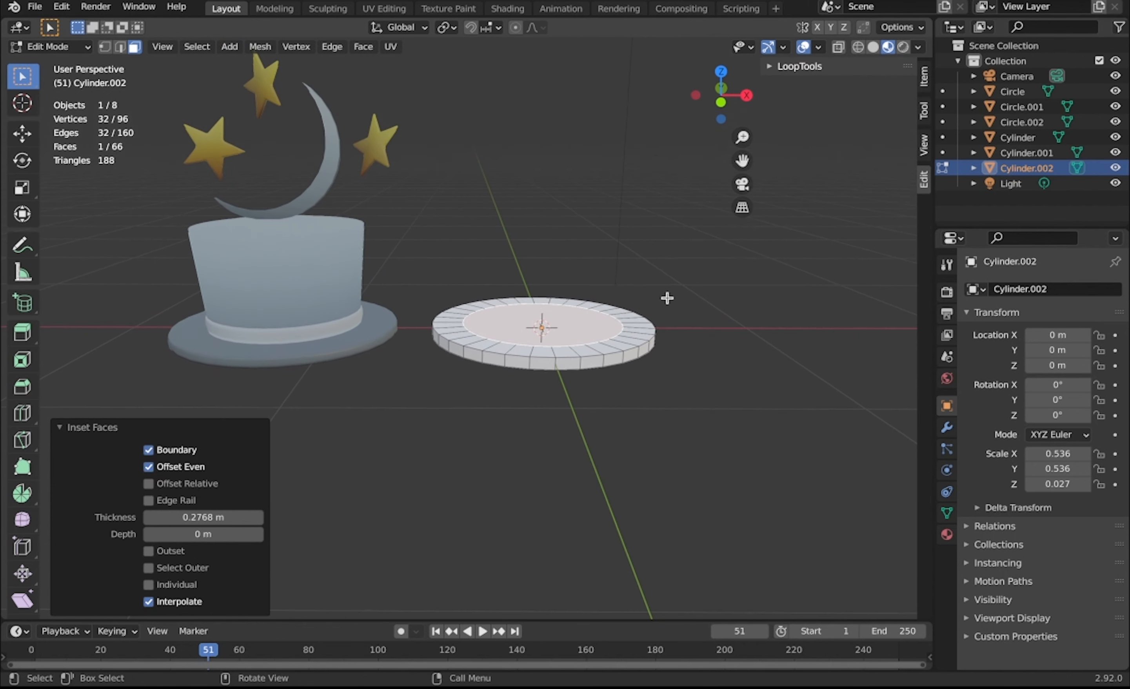
key(e)
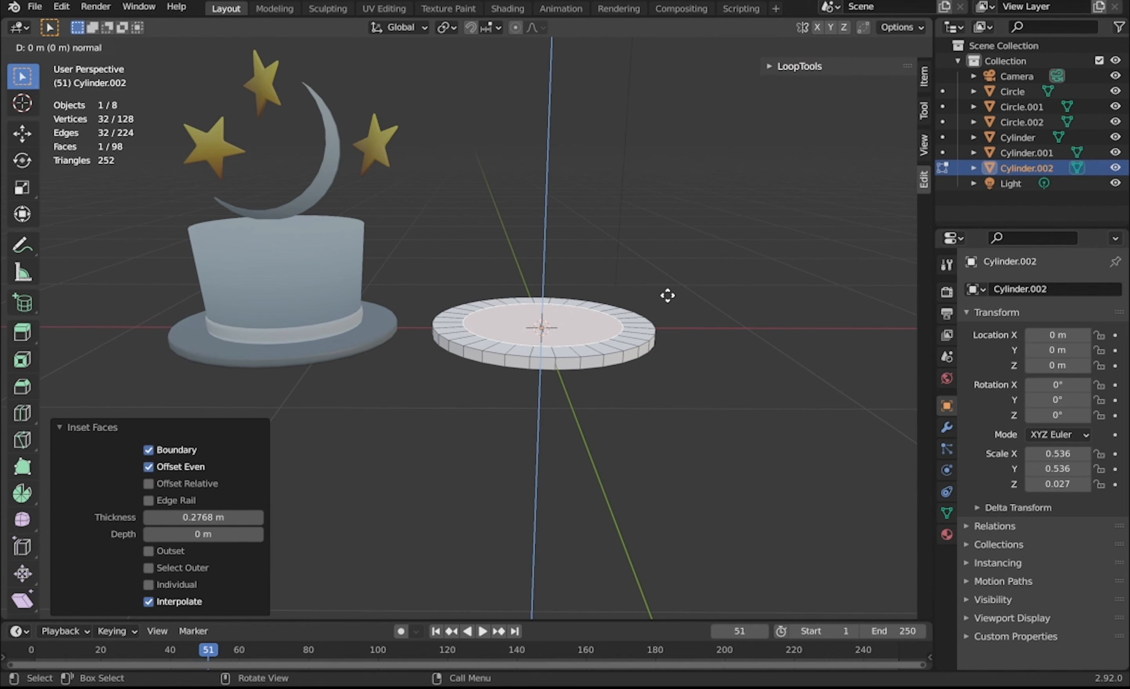
key(z)
key(z)
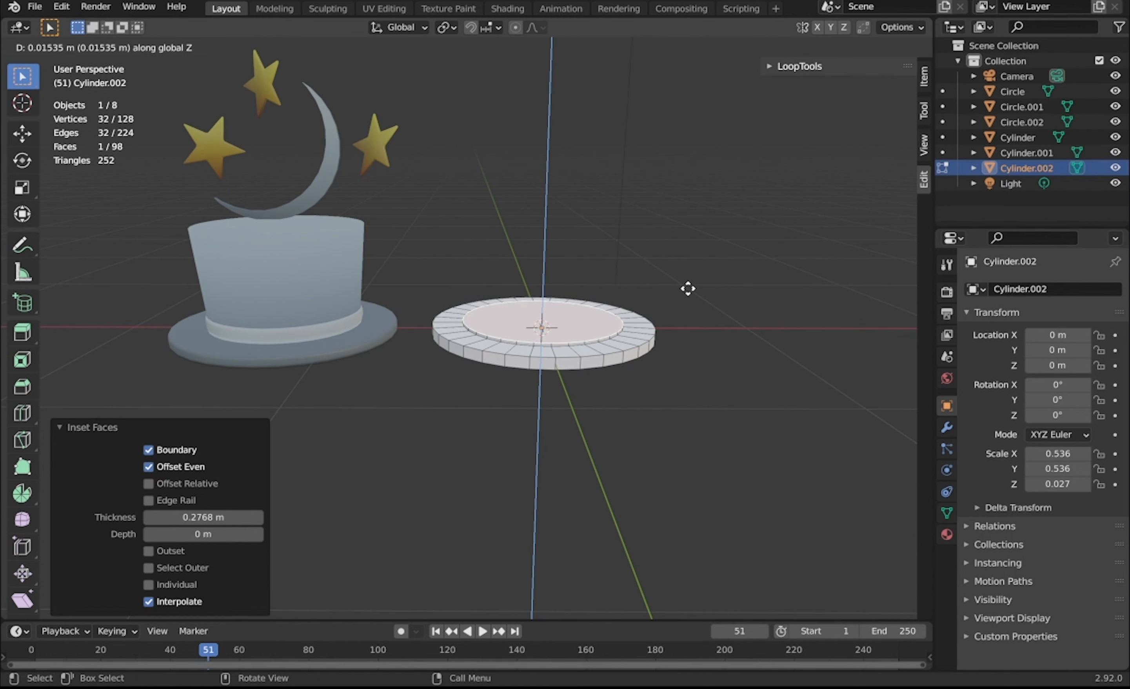
click(688, 288)
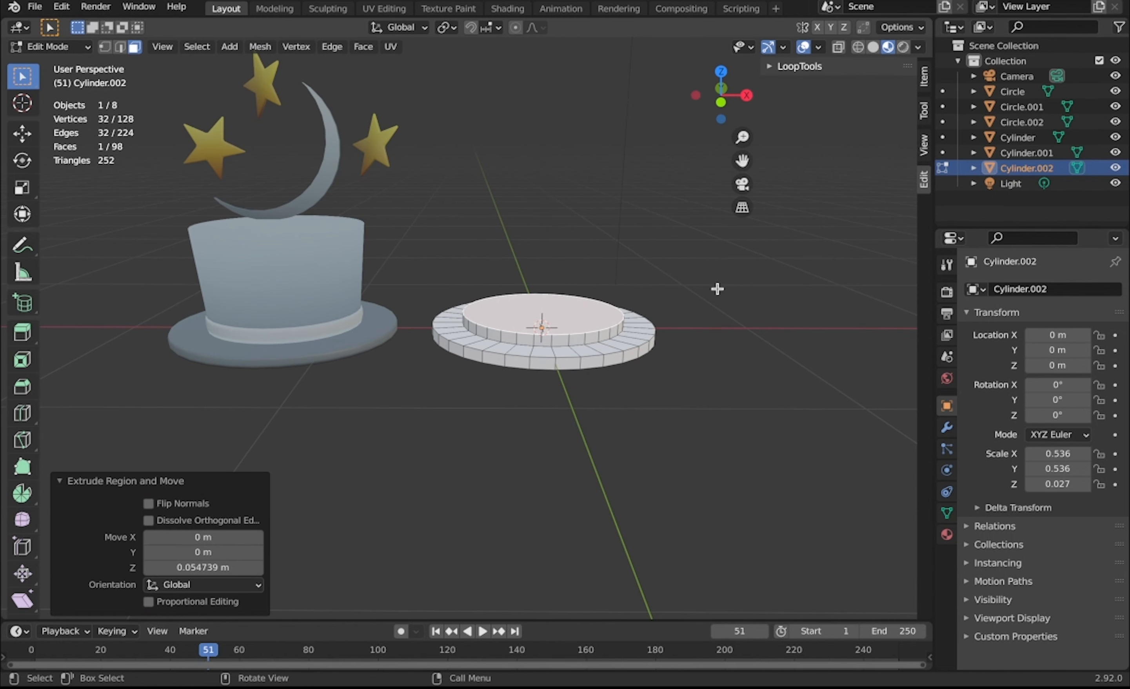
Inset the raised top face with zero thickness and extrude it upward to form the tall crown
key(i)
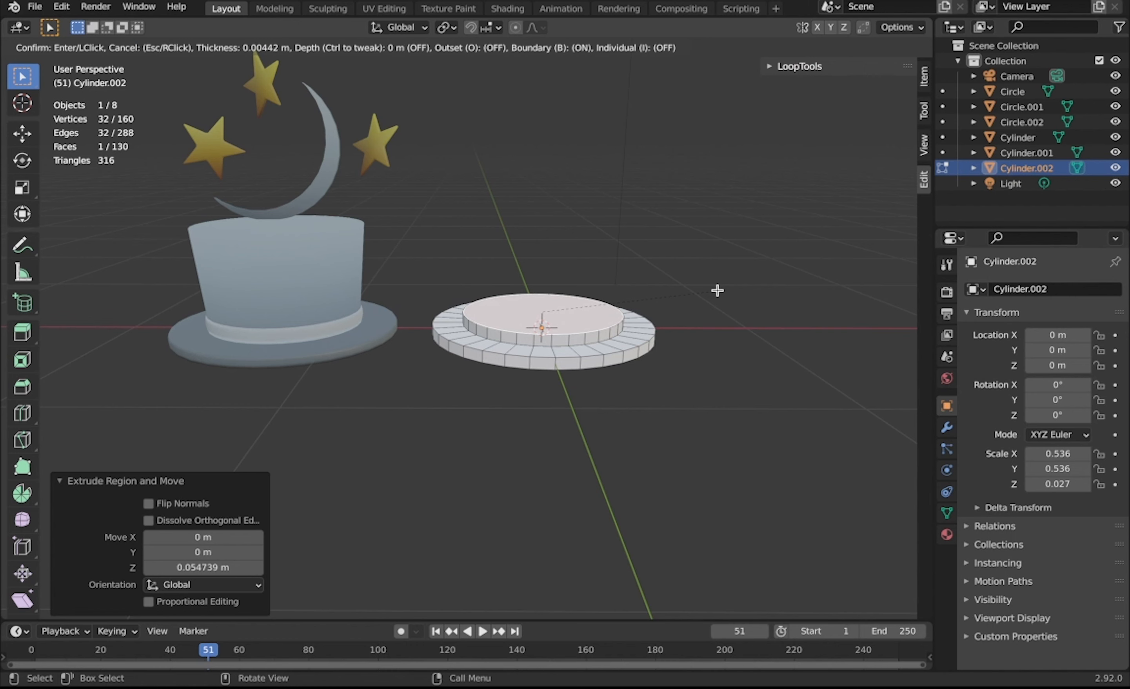
click(719, 291)
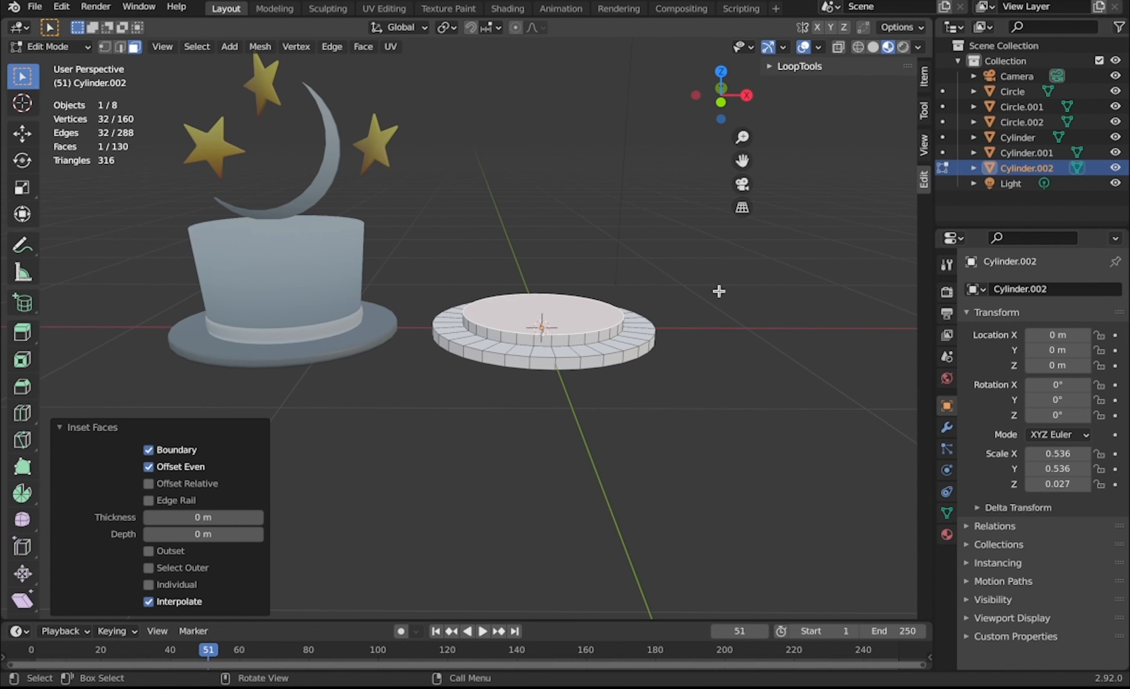
key(e)
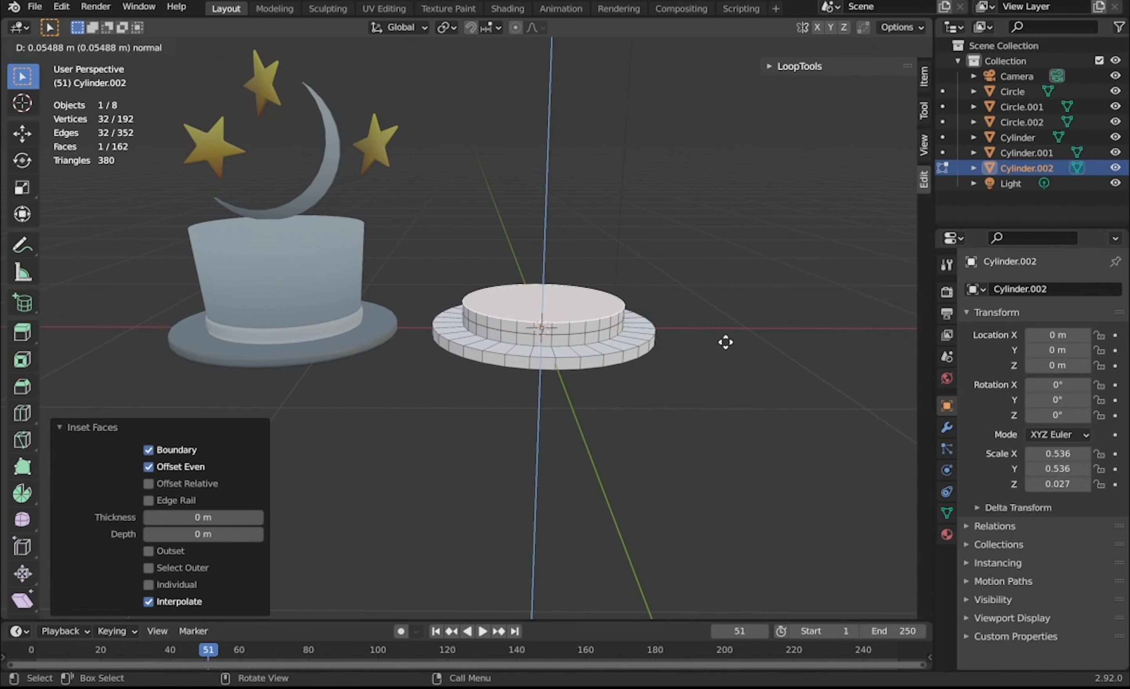
click(733, 279)
key(Tab)
middle_drag(758, 348, 758, 348)
Turn on X-ray in mesh editing, select the crown's top and tall side faces, and scale them down slightly
key(Tab)
middle_drag(504, 343, 482, 255)
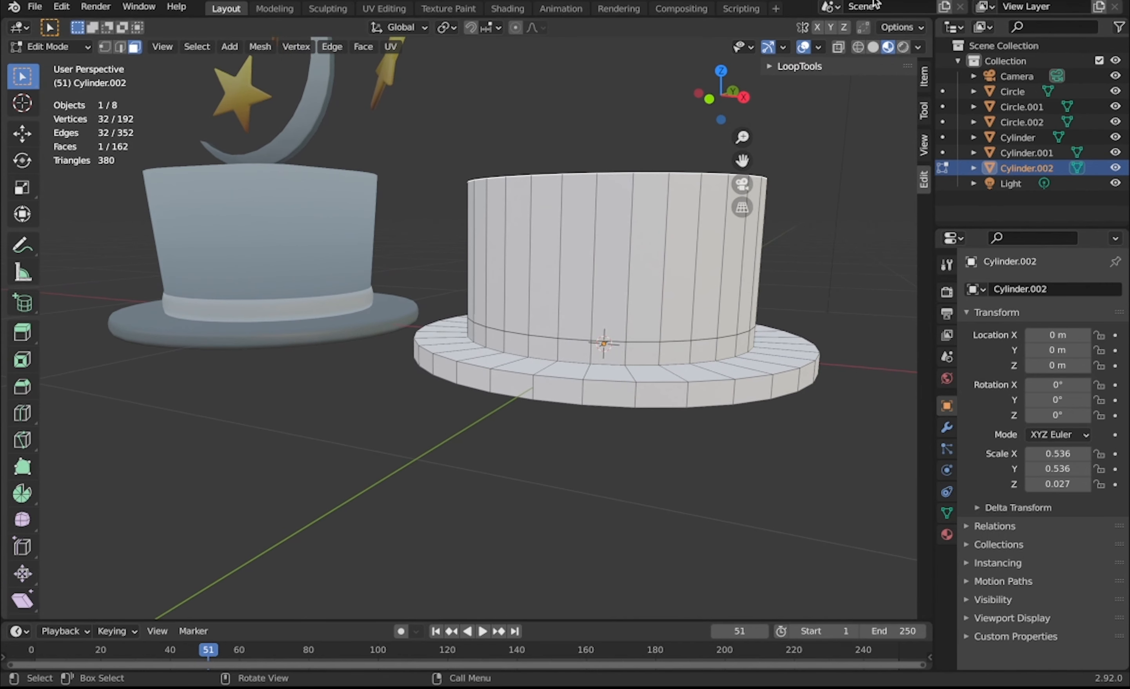
click(839, 47)
middle_drag(768, 211, 594, 183)
drag(431, 146, 795, 276)
middle_drag(823, 270, 821, 265)
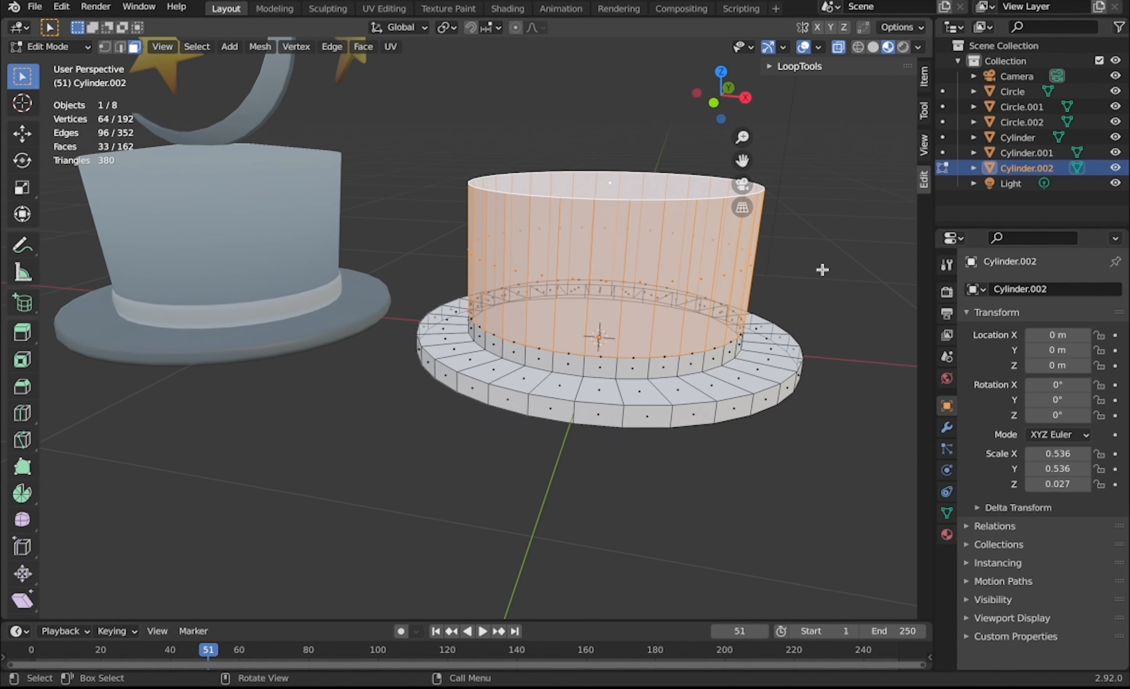
key(s)
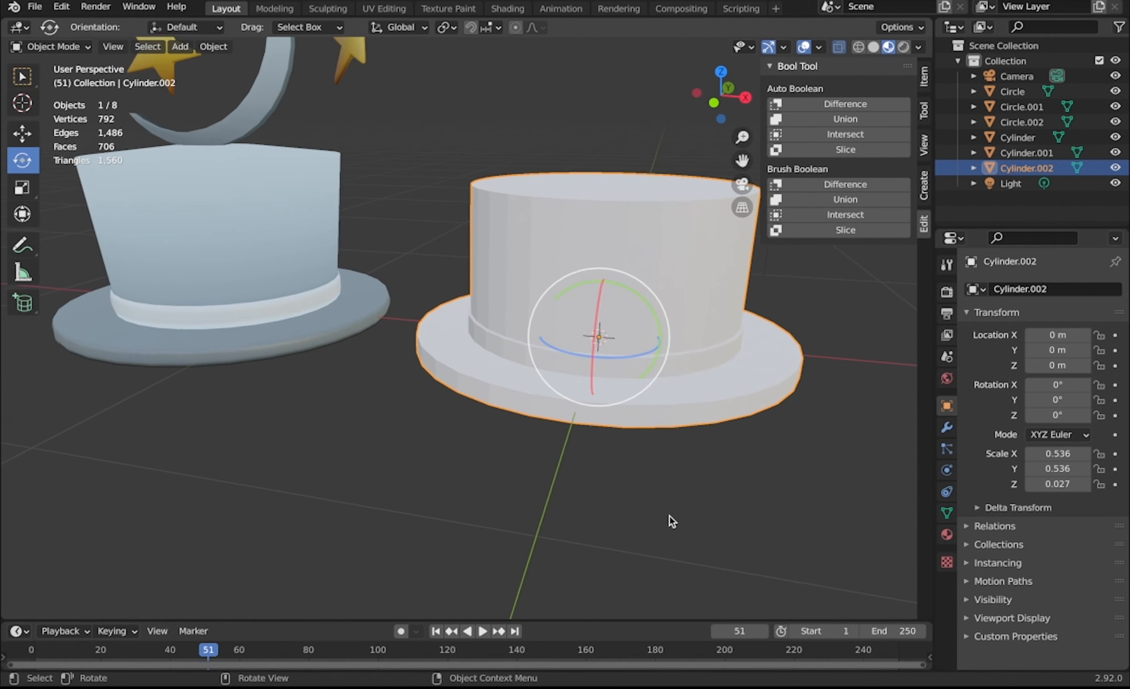
Add two evenly spaced loop cuts around the short band of faces at the crown's base
middle_drag(670, 516, 506, 352)
key(Tab)
key(ctrl+r)
scroll(493, 343, up, 1)
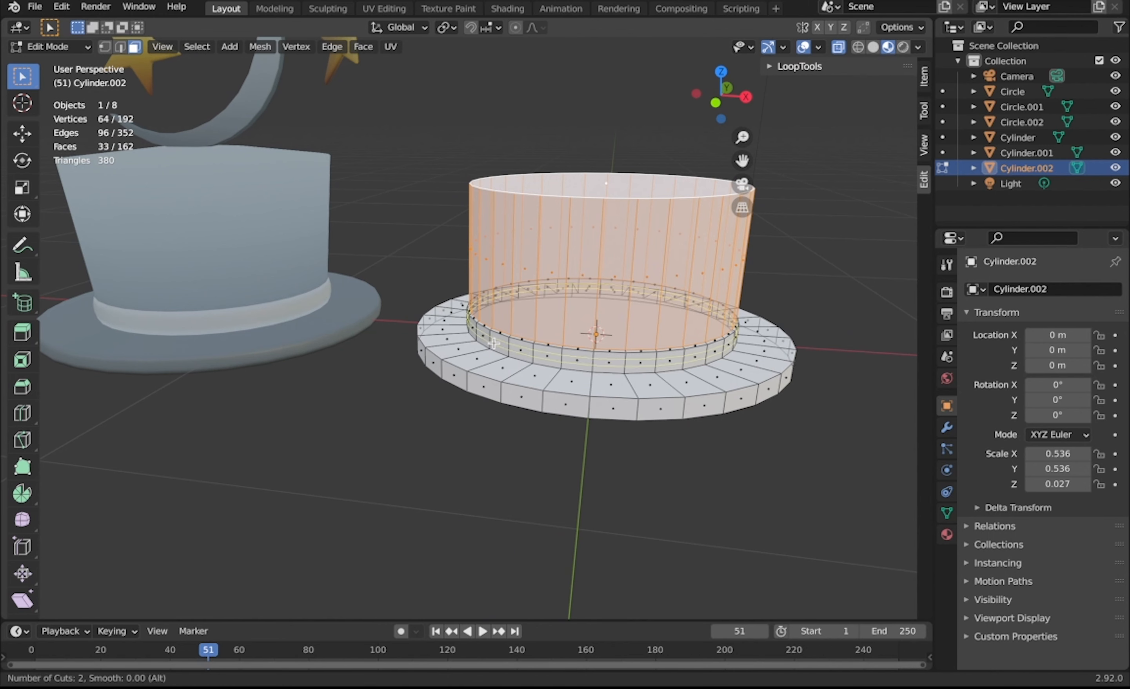
click(493, 342)
right_click(493, 342)
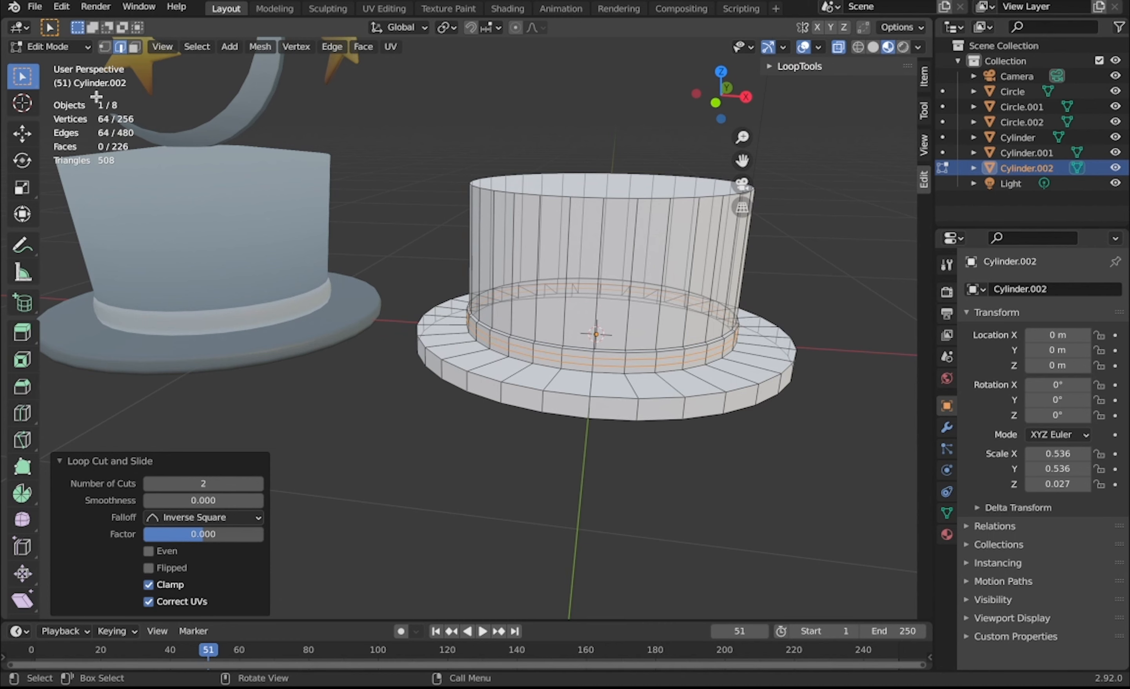
Select the middle face loop of the band at the crown's base, turn off X-ray, and scale the loop outward slightly
click(135, 48)
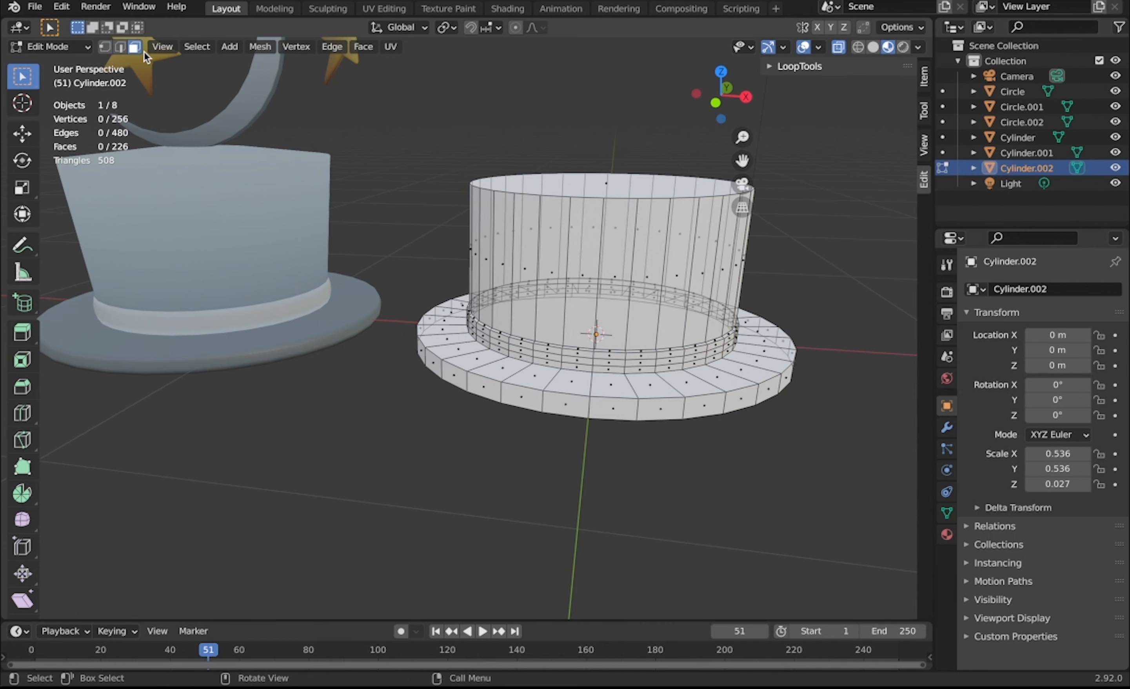
alt+click(468, 324)
mouse_move(469, 326)
ctrl+middle_down()
mouse_move(501, 335)
mouse_move(478, 306)
ctrl+middle_up()
alt+click(471, 314)
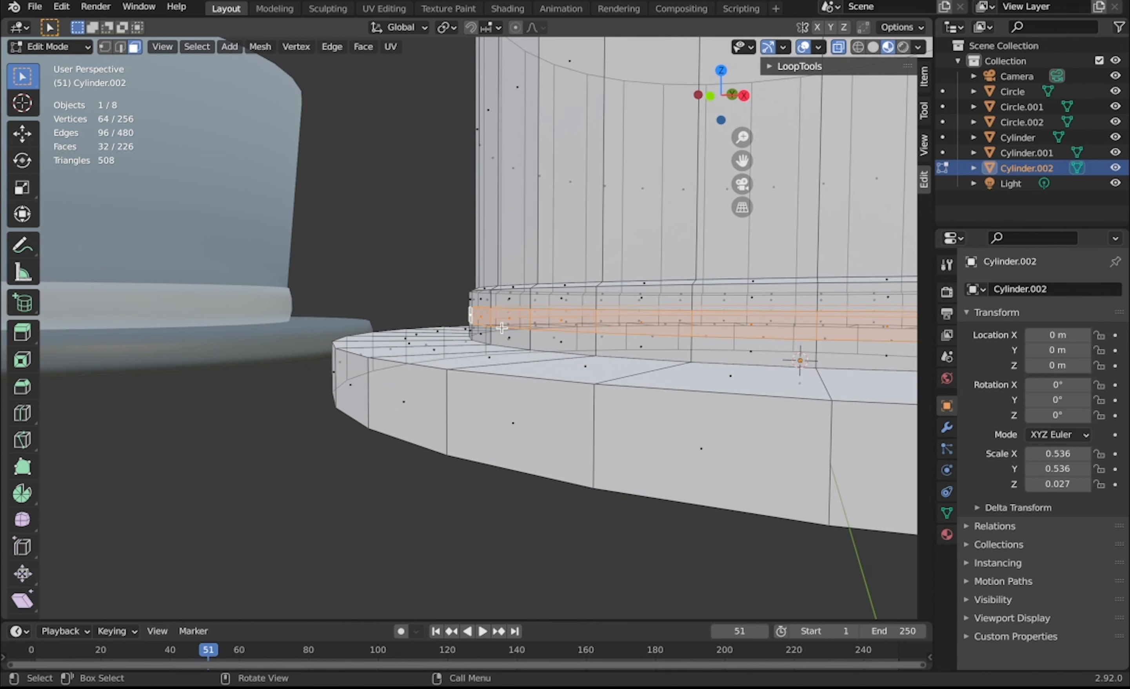
click(839, 49)
middle_drag(747, 255, 725, 270)
key(s)
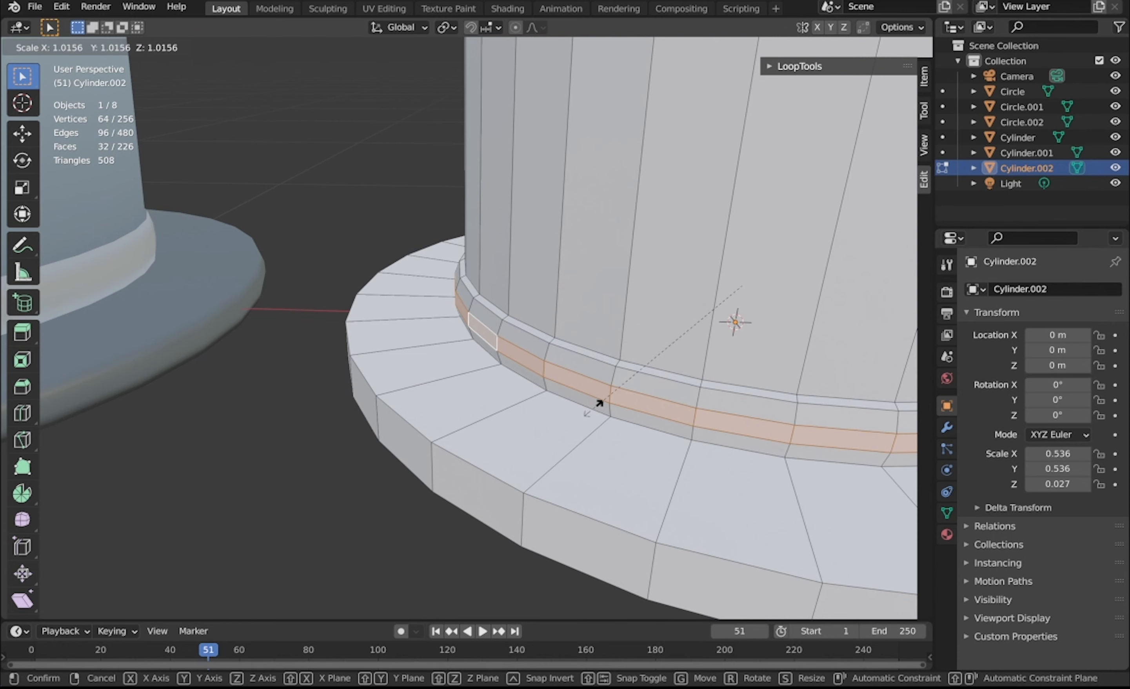
click(598, 397)
key(Tab)
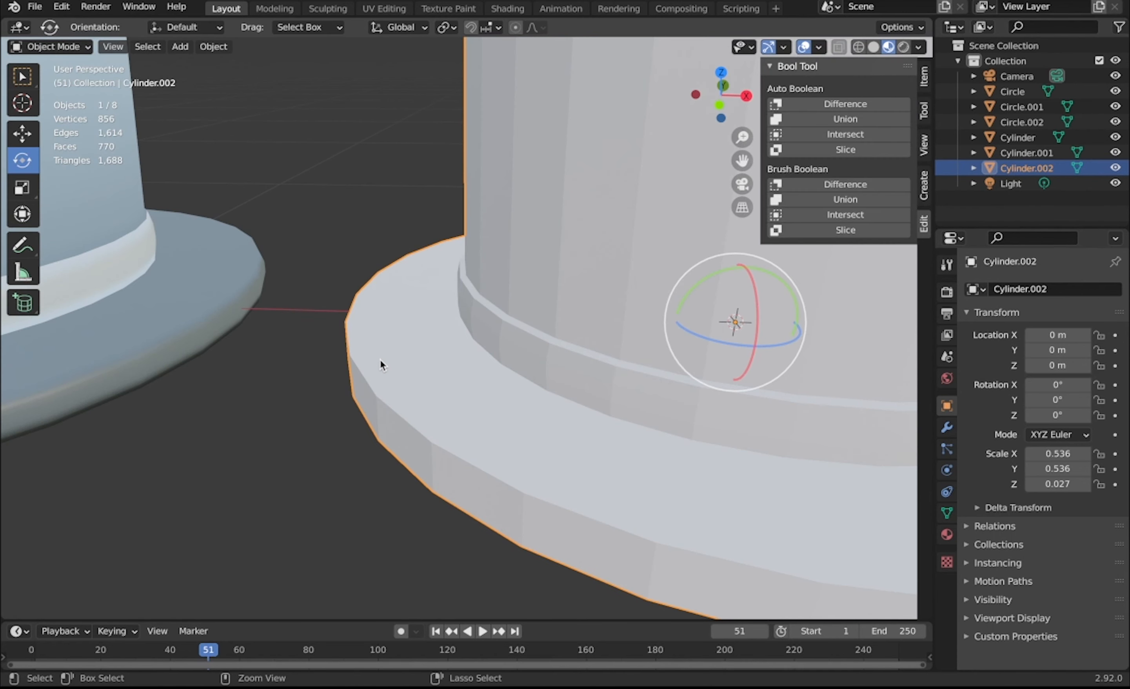
Add two evenly spaced loop cuts around the outer rim of the hat's brim
scroll(378, 357, down, 2)
scroll(378, 358, down, 4)
scroll(381, 367, up, 2)
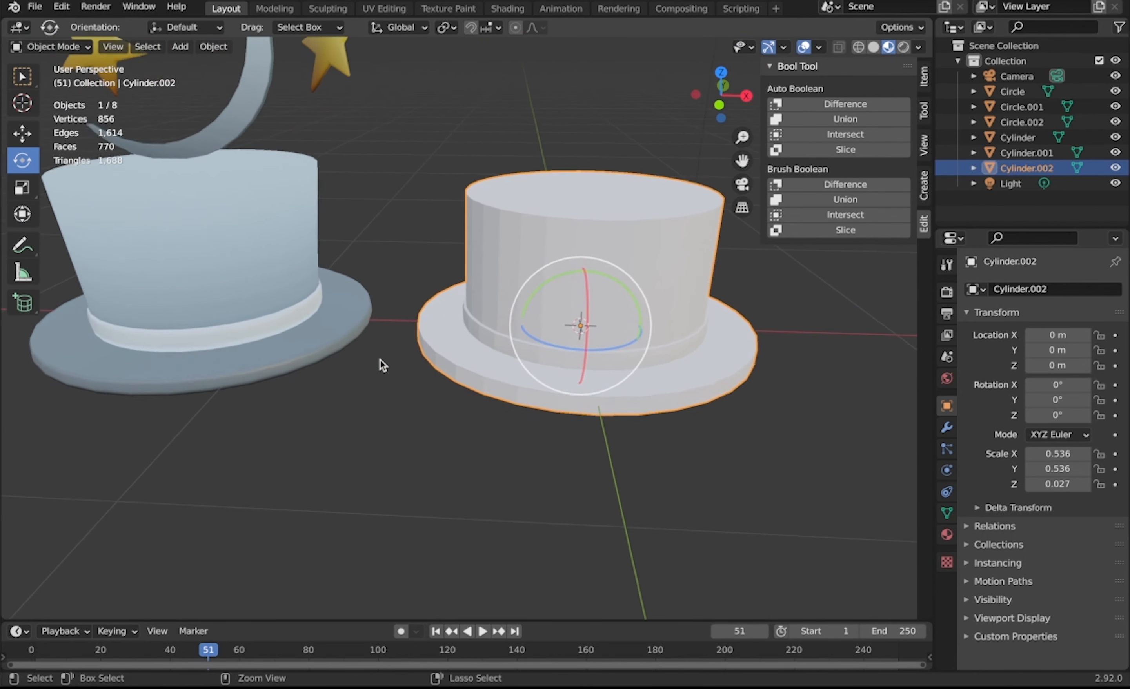
key(Tab)
key(ctrl+r)
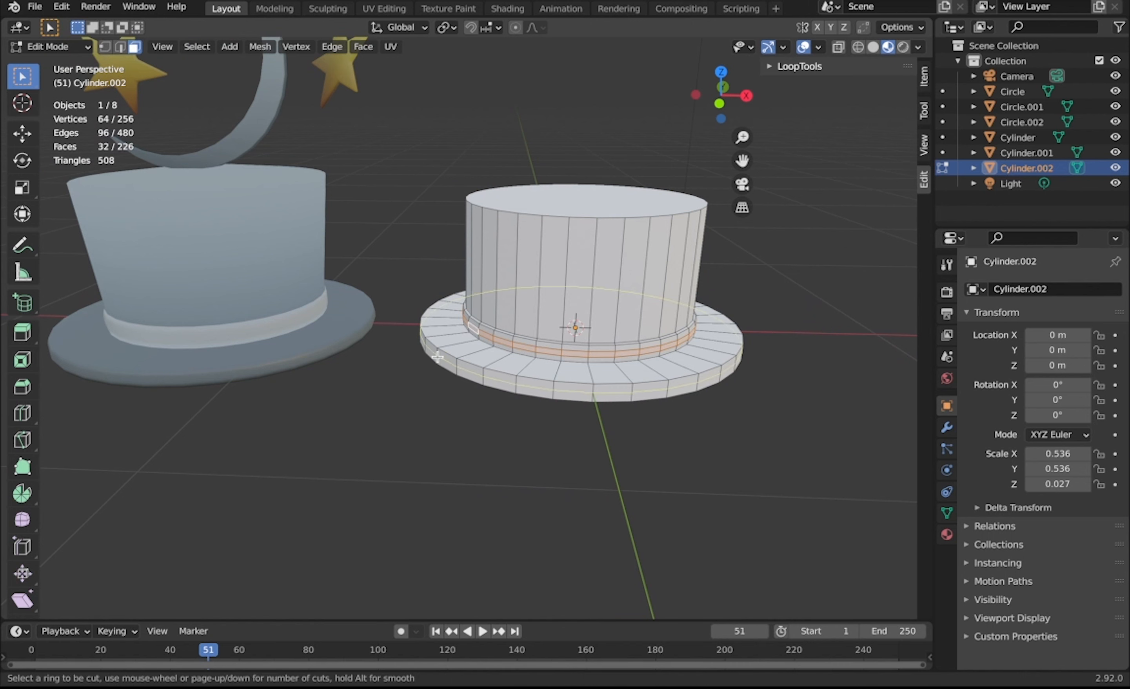
scroll(436, 354, up, 1)
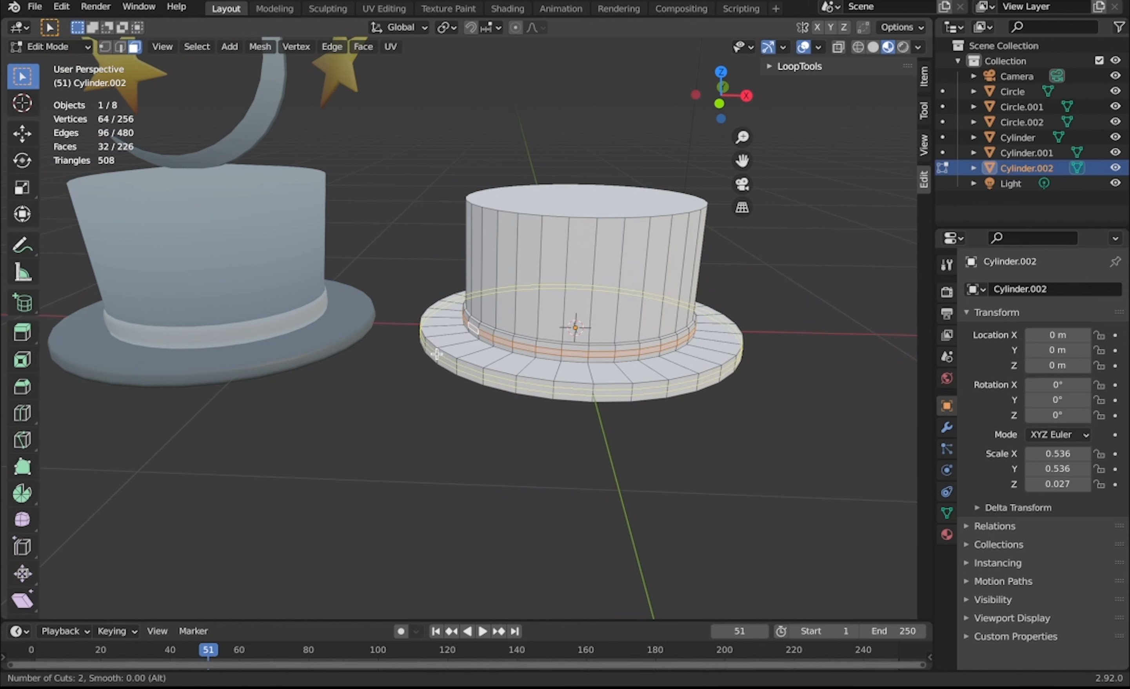
click(436, 354)
right_click(437, 354)
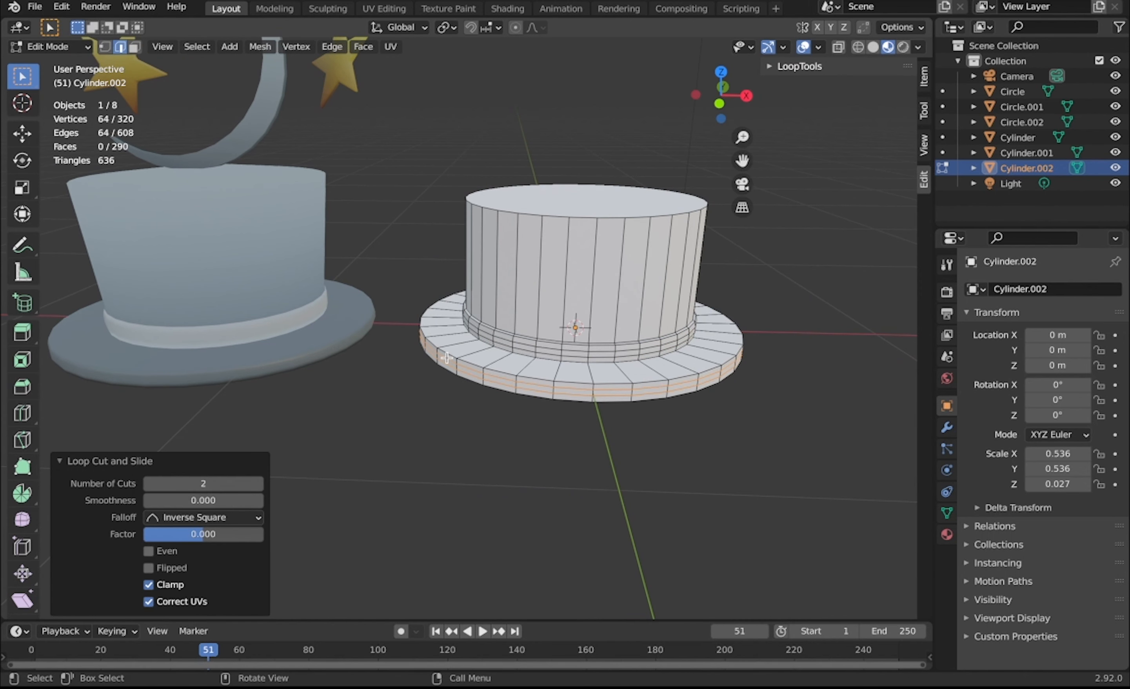
Select the middle face loop of the brim's outer rim and scale it outward by about 1.016
click(135, 46)
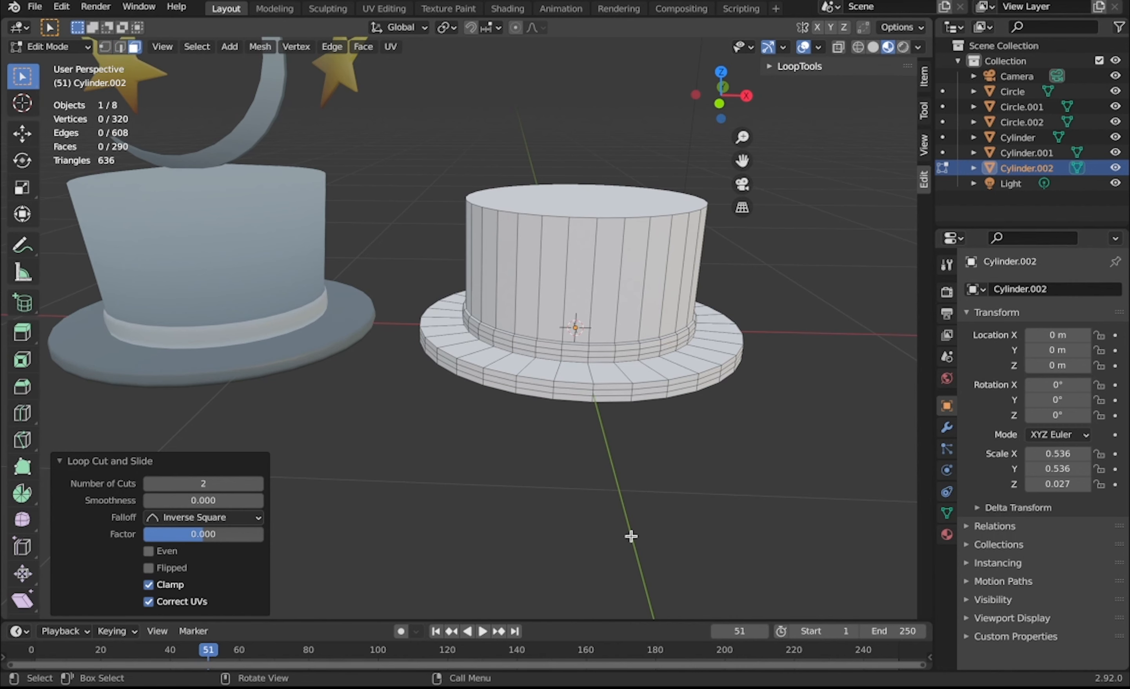
alt+click(400, 366)
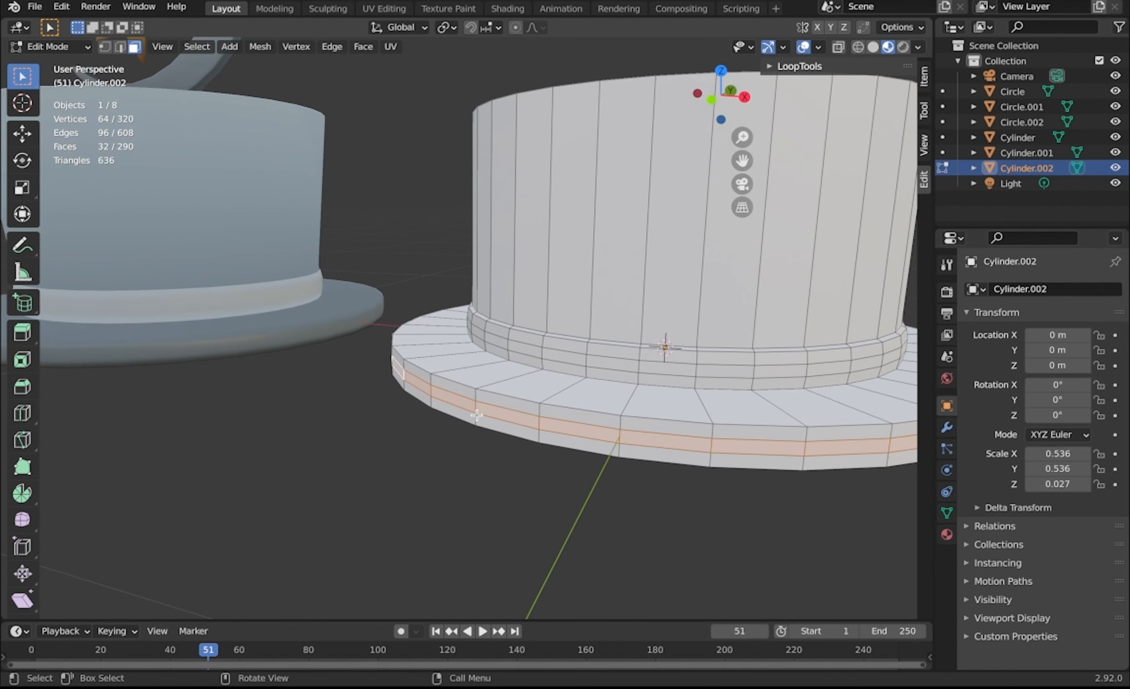
key(s)
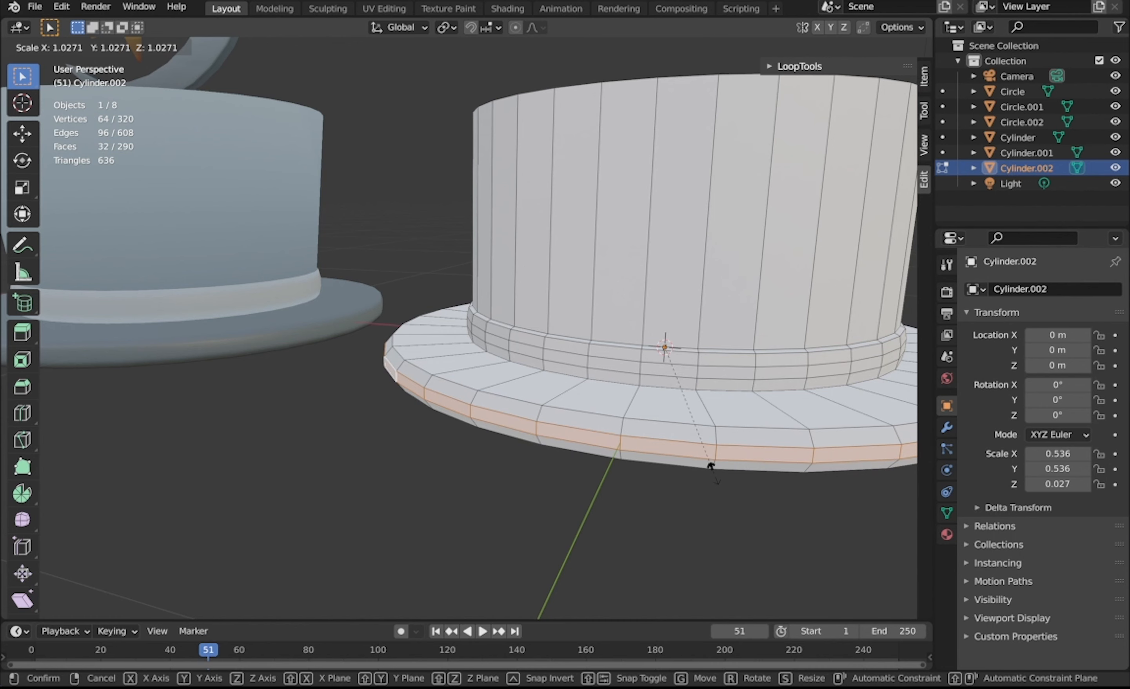
click(713, 471)
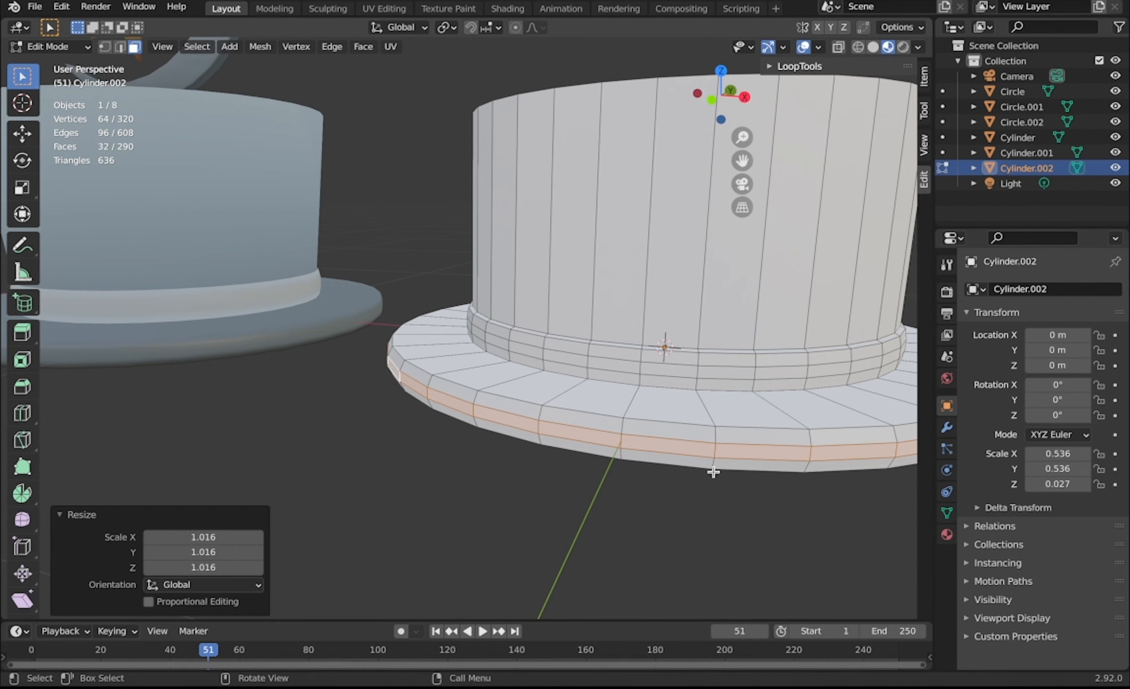
key(Tab)
Select the crown's top face and scale it up slightly so the crown flares outward like the reference hat
scroll(714, 470, down, 8)
scroll(715, 474, down, 6)
key(Tab)
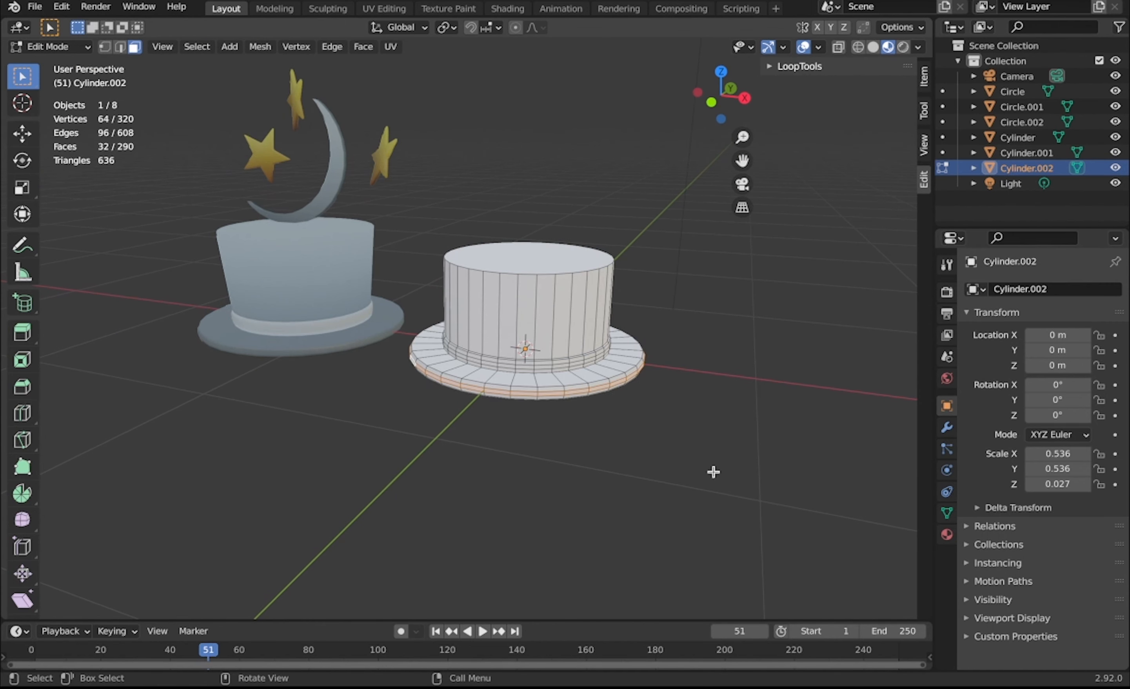
click(549, 266)
key(s)
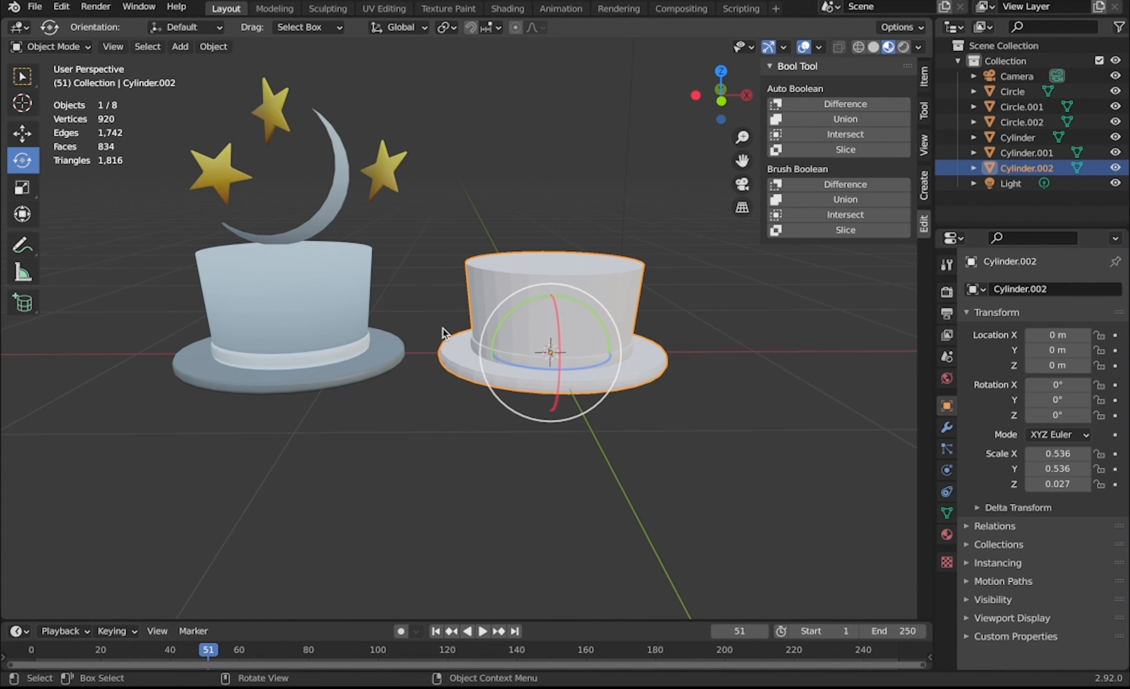
scroll(443, 327, up, 2)
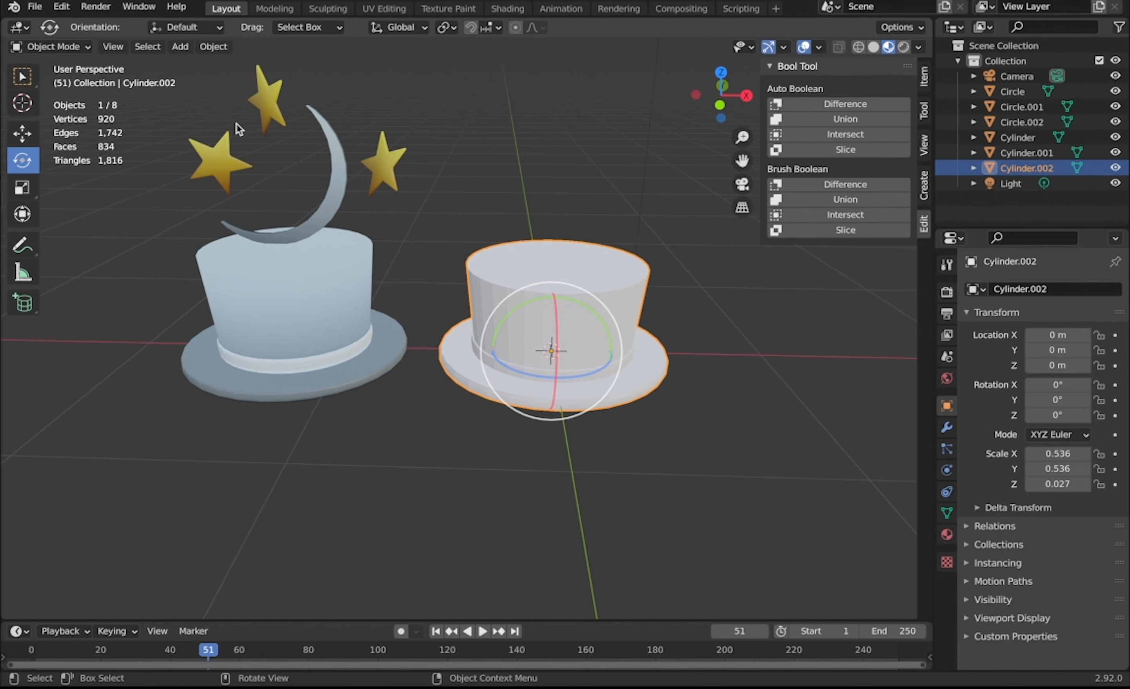
Open the add-on preferences and search for "bool"
scroll(441, 444, down, 6)
click(35, 6)
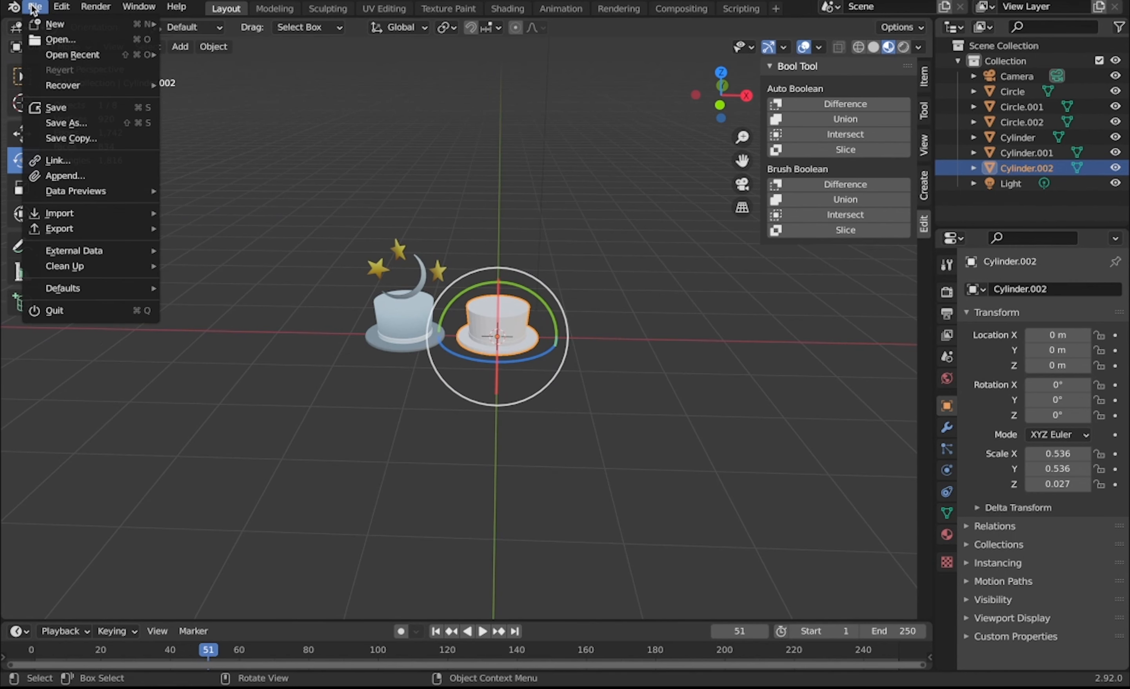
mouse_move(61, 7)
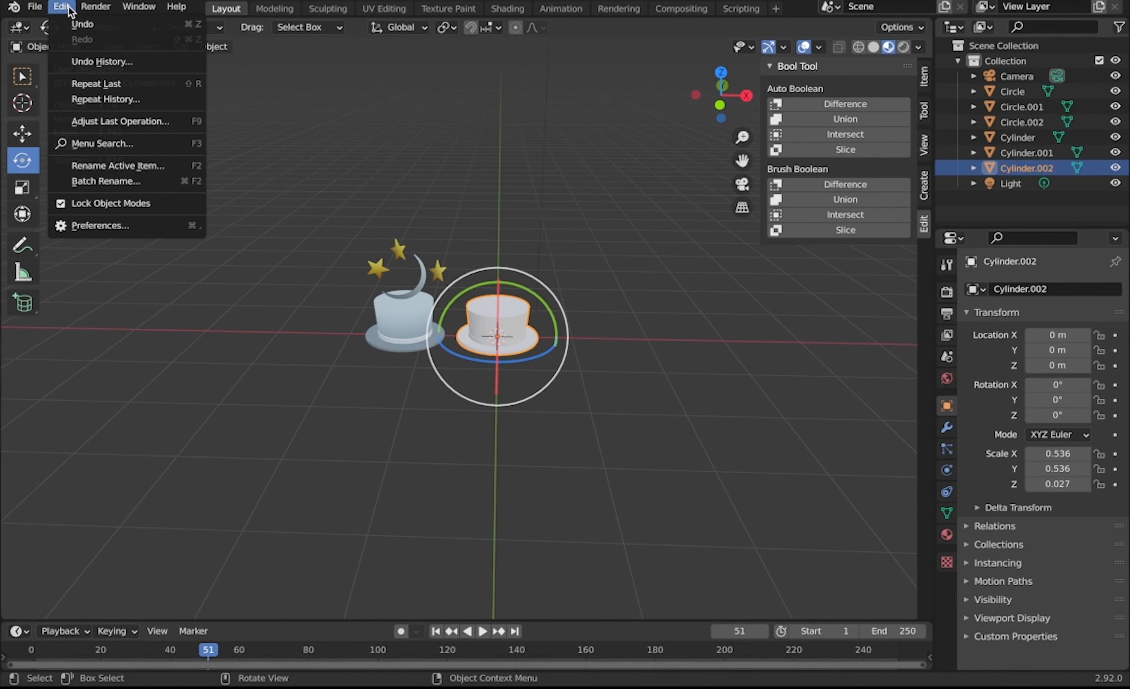
click(106, 223)
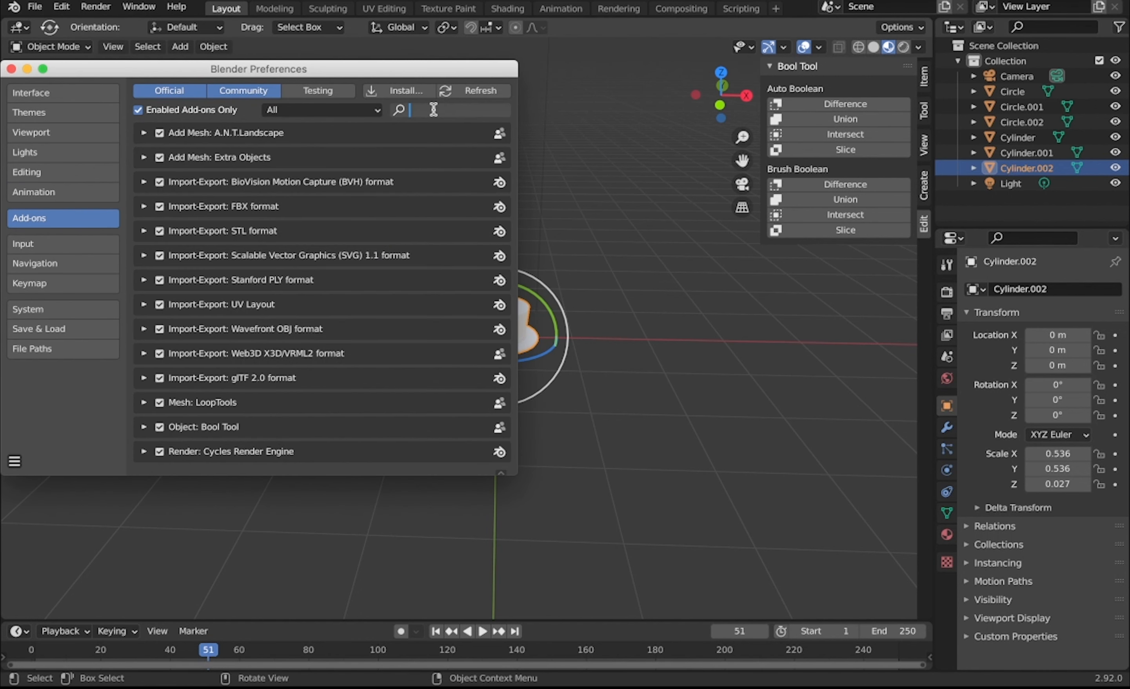
text(bool)
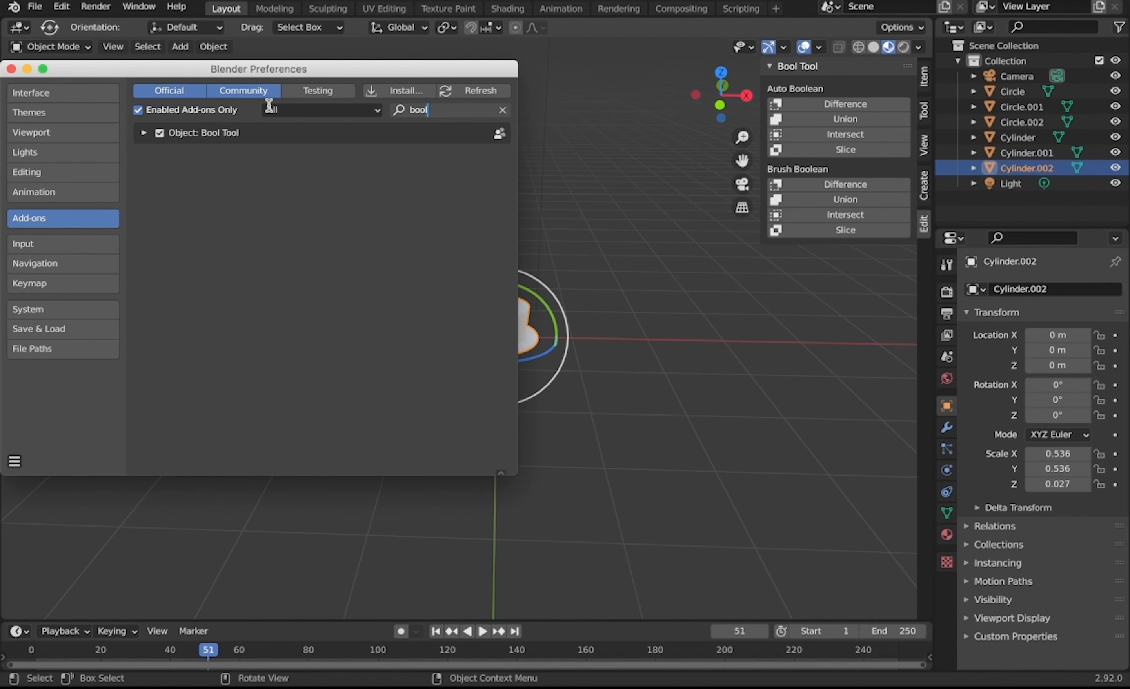
Turn the Bool Tool add-on off and on again, with disabled add-ons also listed, and save the preferences
click(161, 134)
click(162, 134)
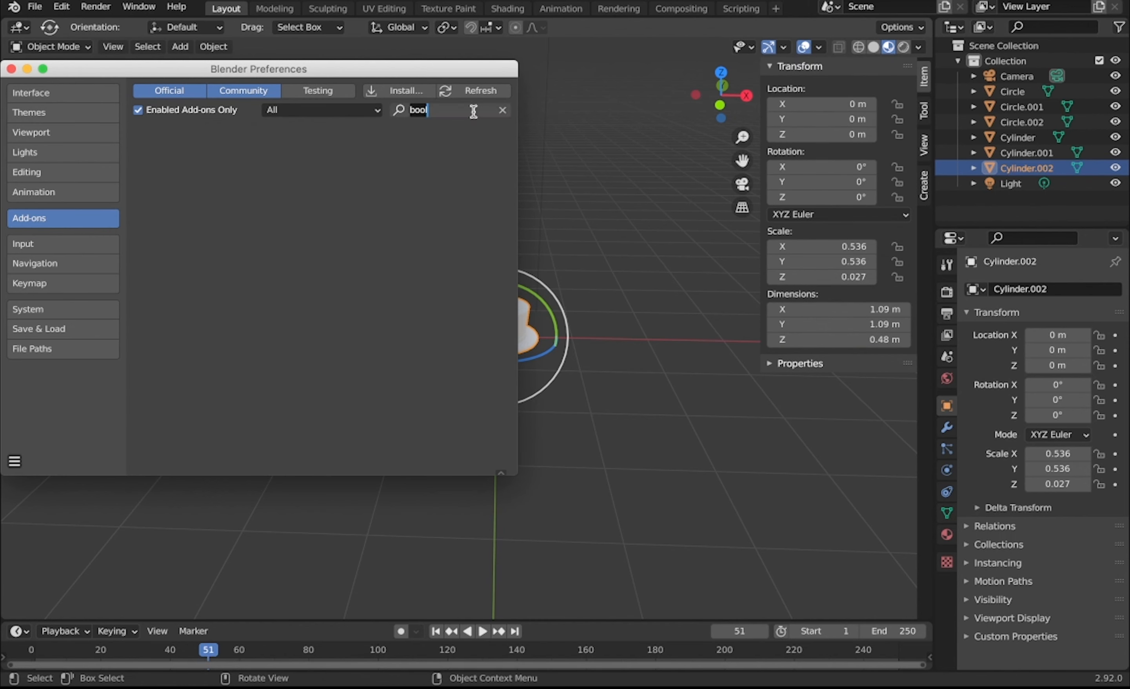
click(137, 110)
click(160, 133)
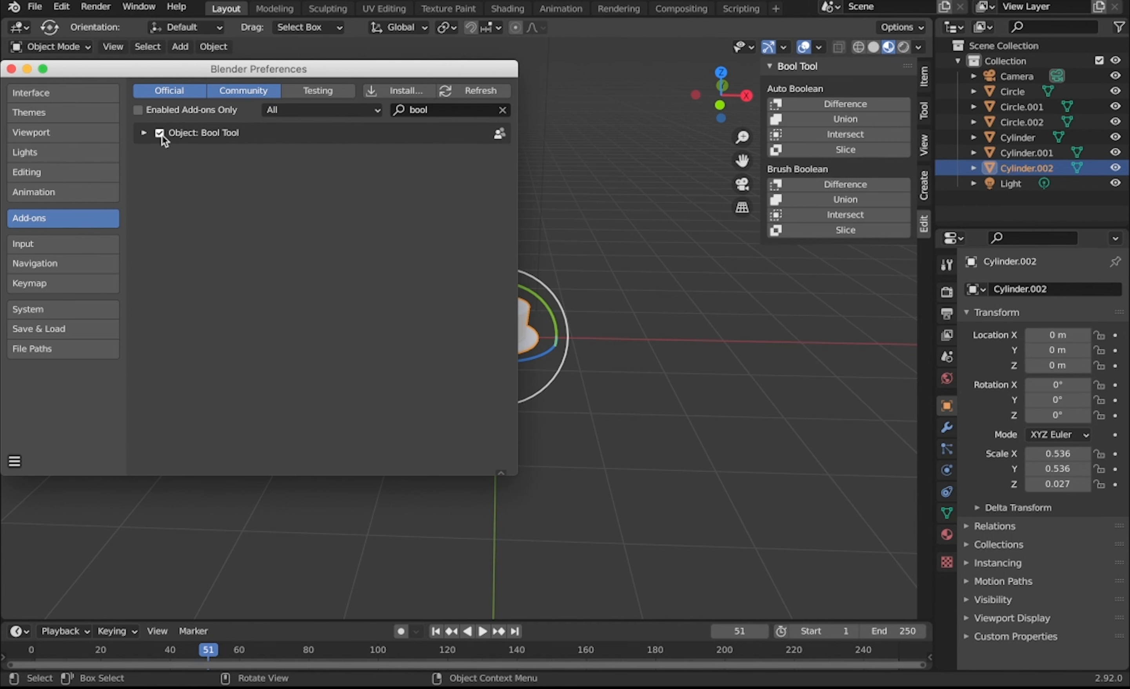
click(14, 461)
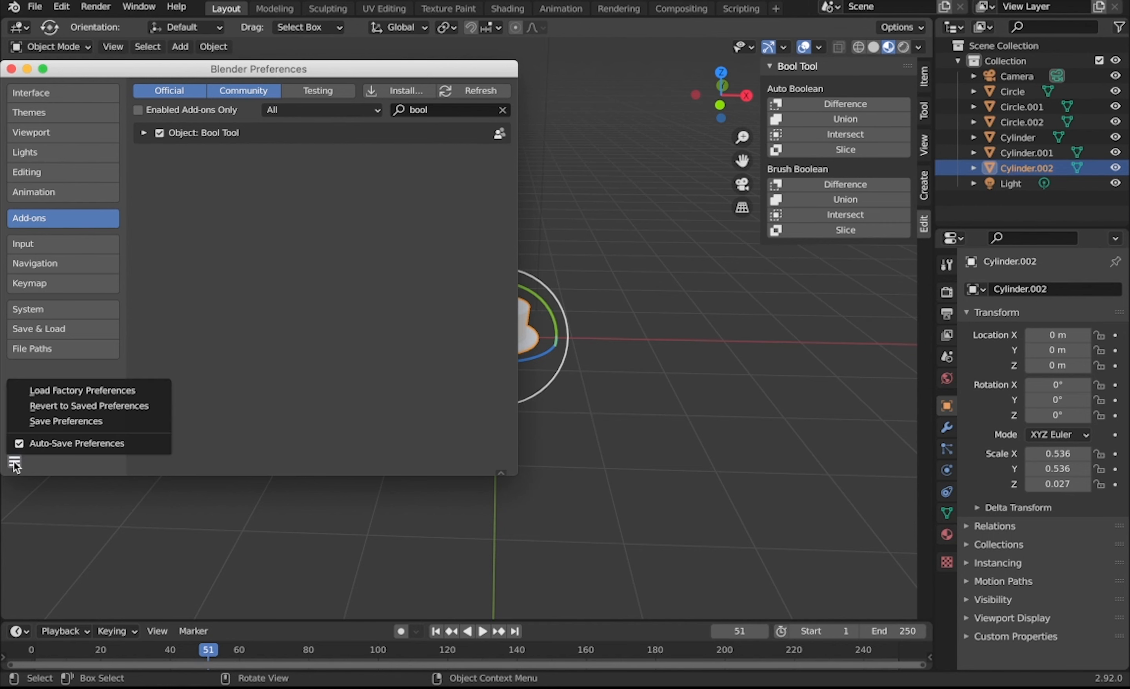
click(64, 421)
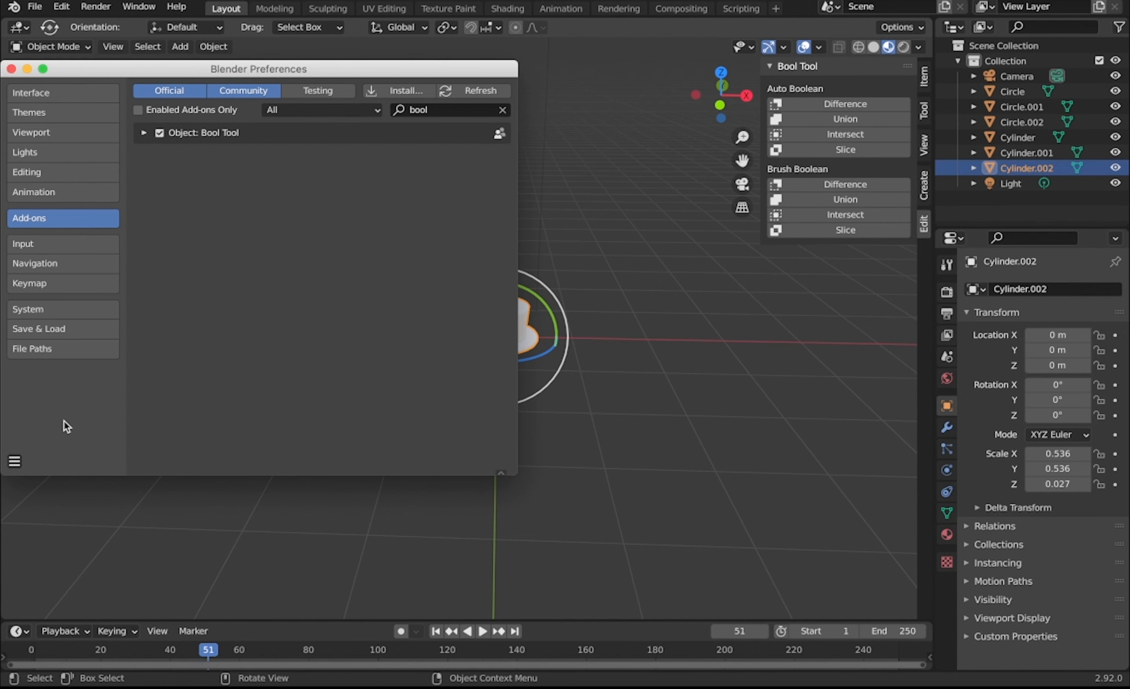
click(11, 69)
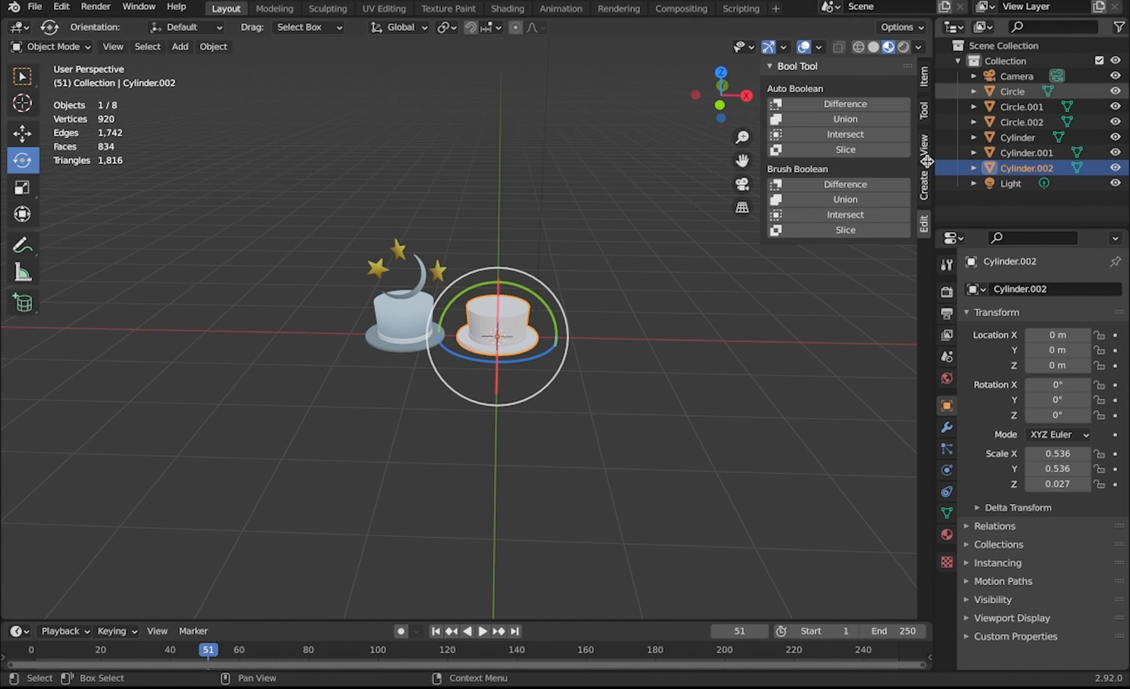
Show the object's transform values in the sidebar and add a new mesh cylinder at the world origin
click(925, 76)
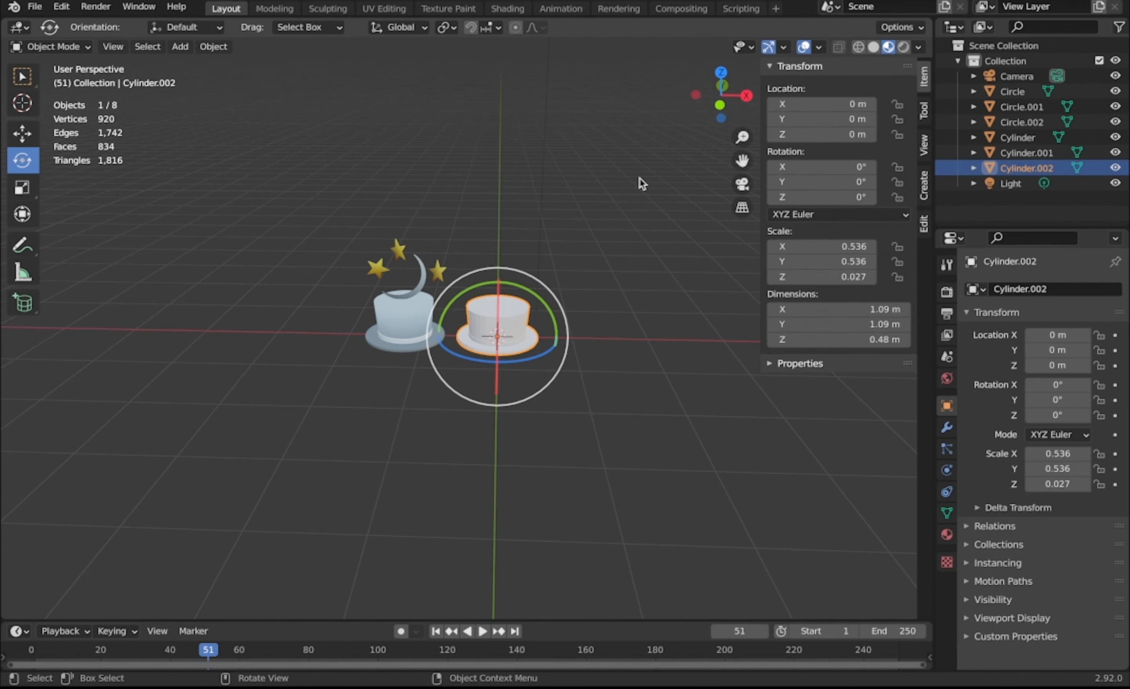
ctrl+scroll(625, 244, up, 6)
ctrl+scroll(625, 244, down, 3)
scroll(625, 244, left, 1)
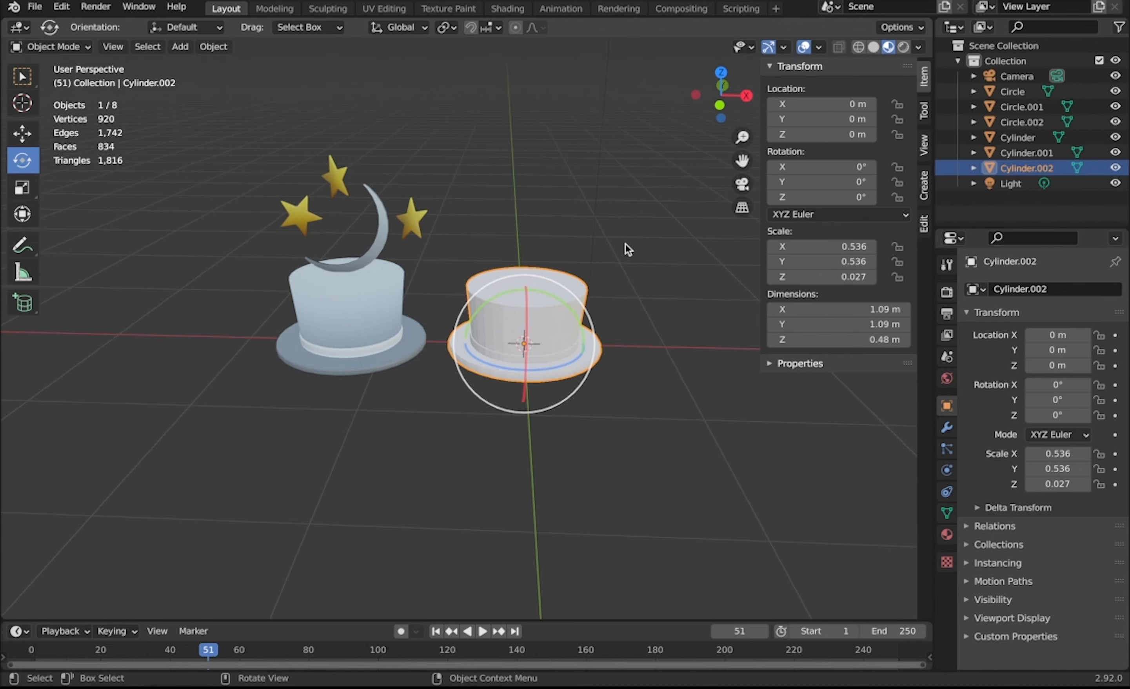
key(shift+a)
mouse_move(596, 255)
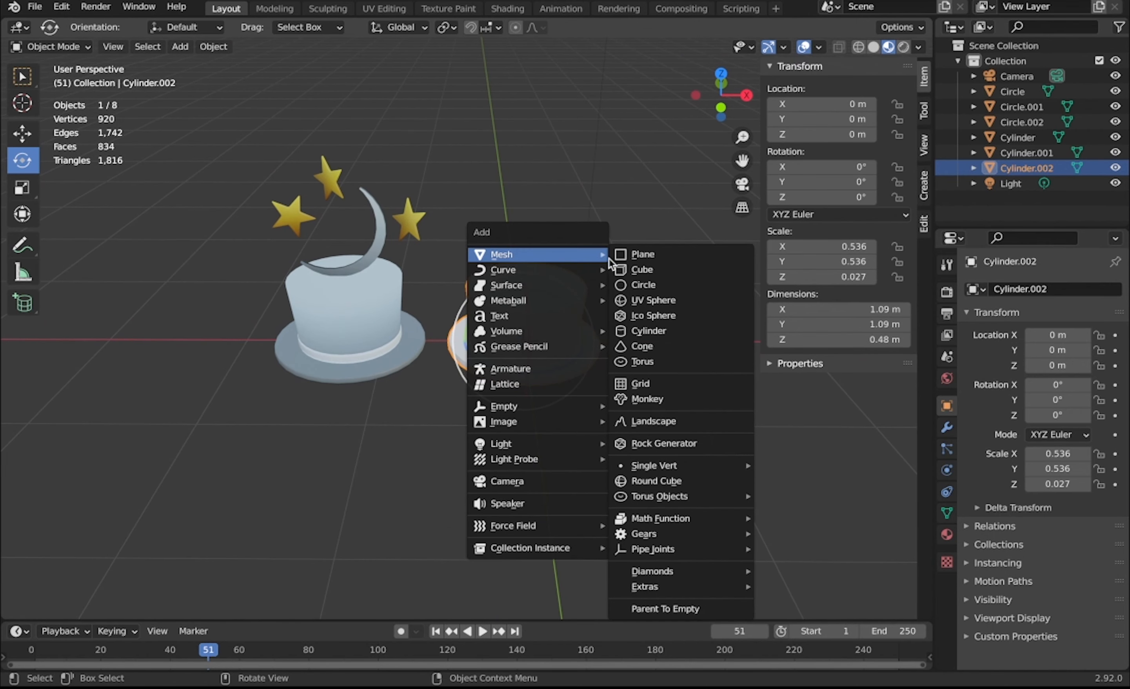
click(664, 330)
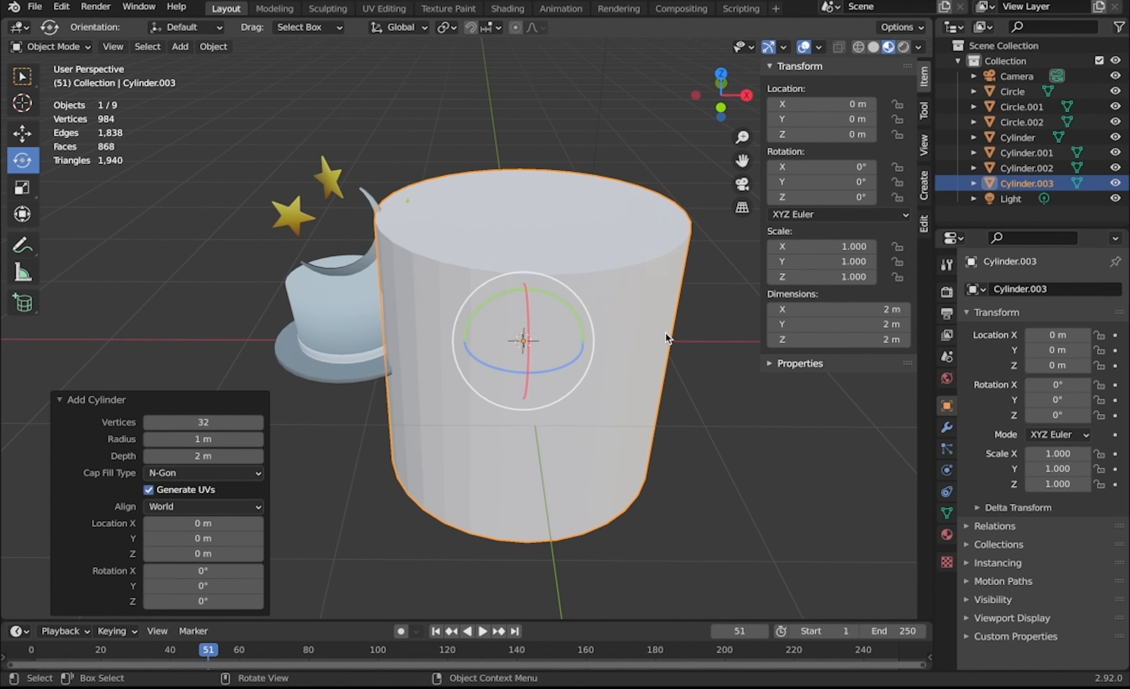
Duplicate the new cylinder and offset the copy about 0.39 m along the X axis
ctrl+scroll(666, 332, down, 2)
scroll(666, 332, up, 5)
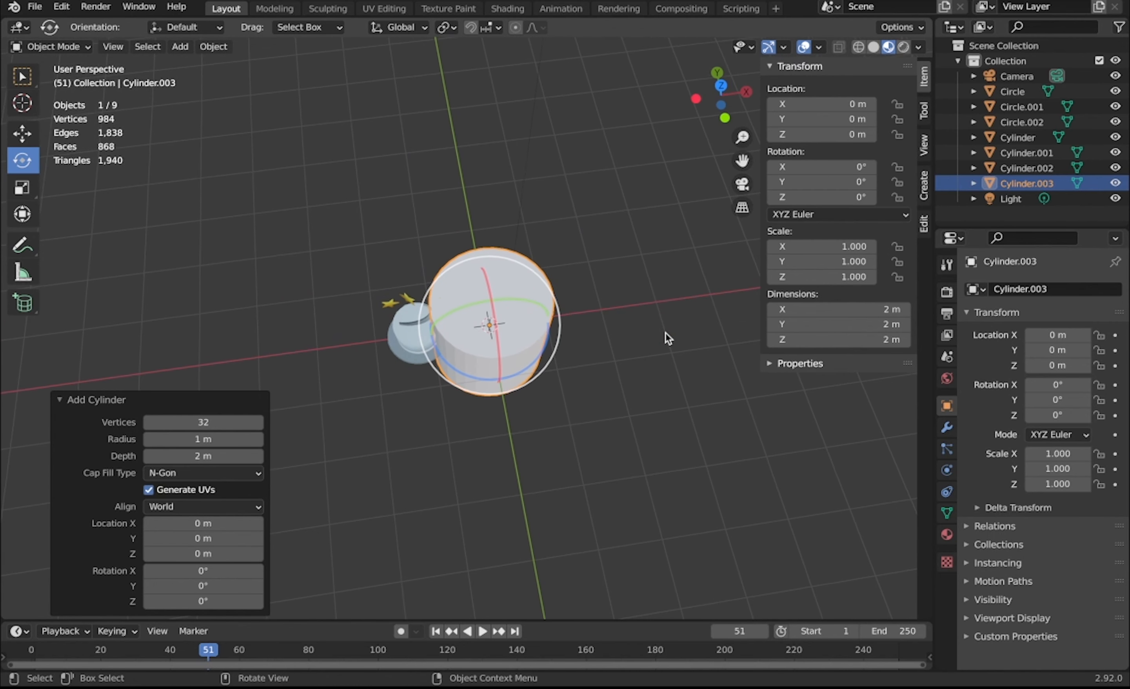
key(shift+d)
key(y)
key(x)
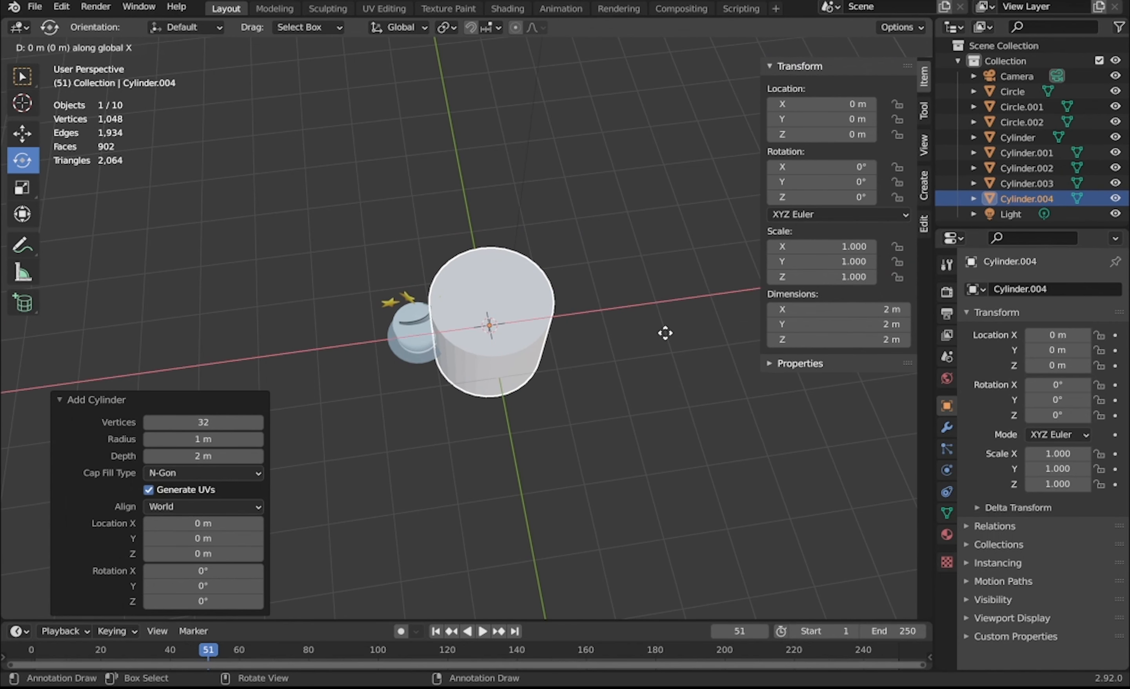
click(690, 333)
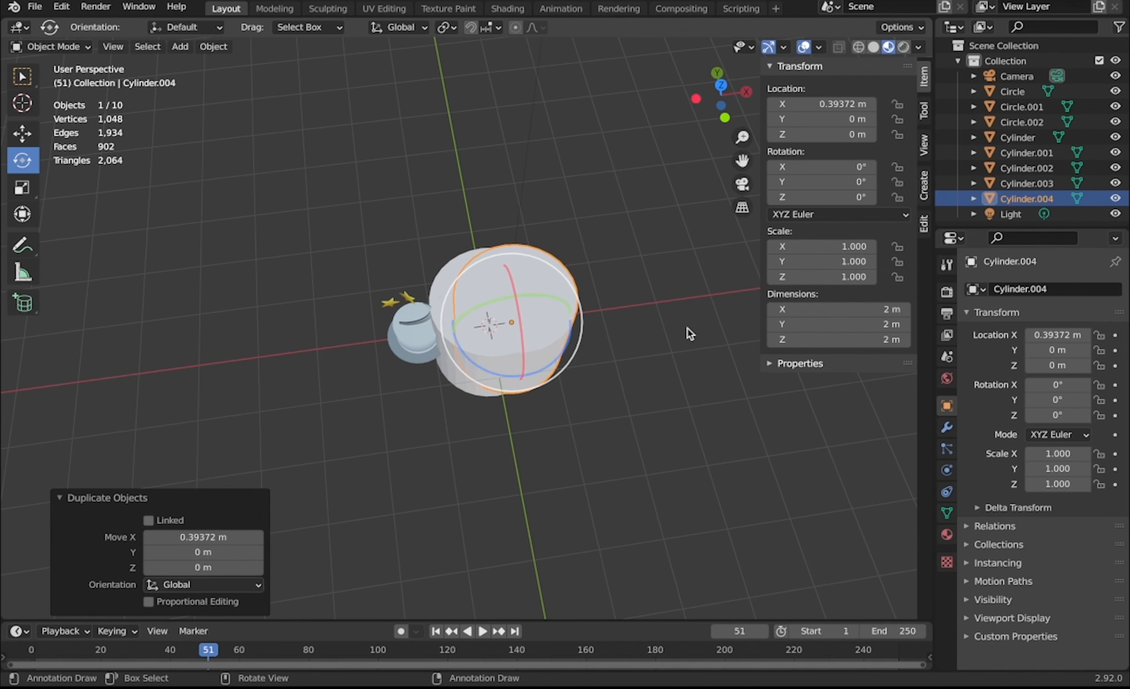
Select both overlapping cylinders and move them about 2.27 m along the X axis, away from the hats
shift+click(438, 284)
key(g)
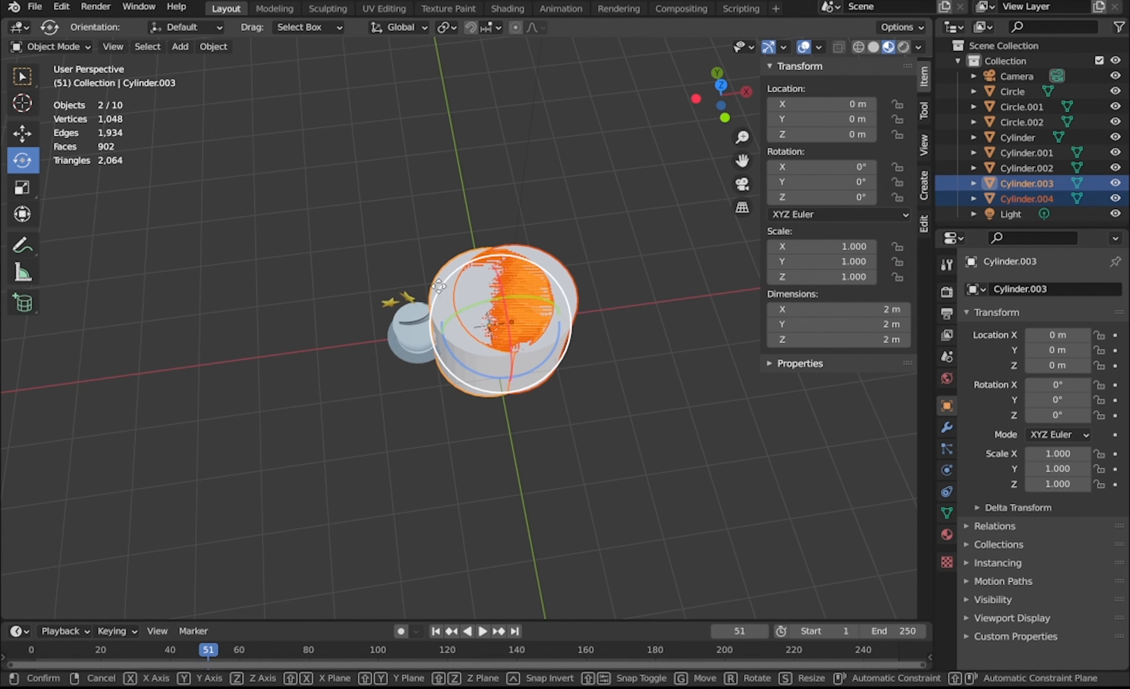
key(x)
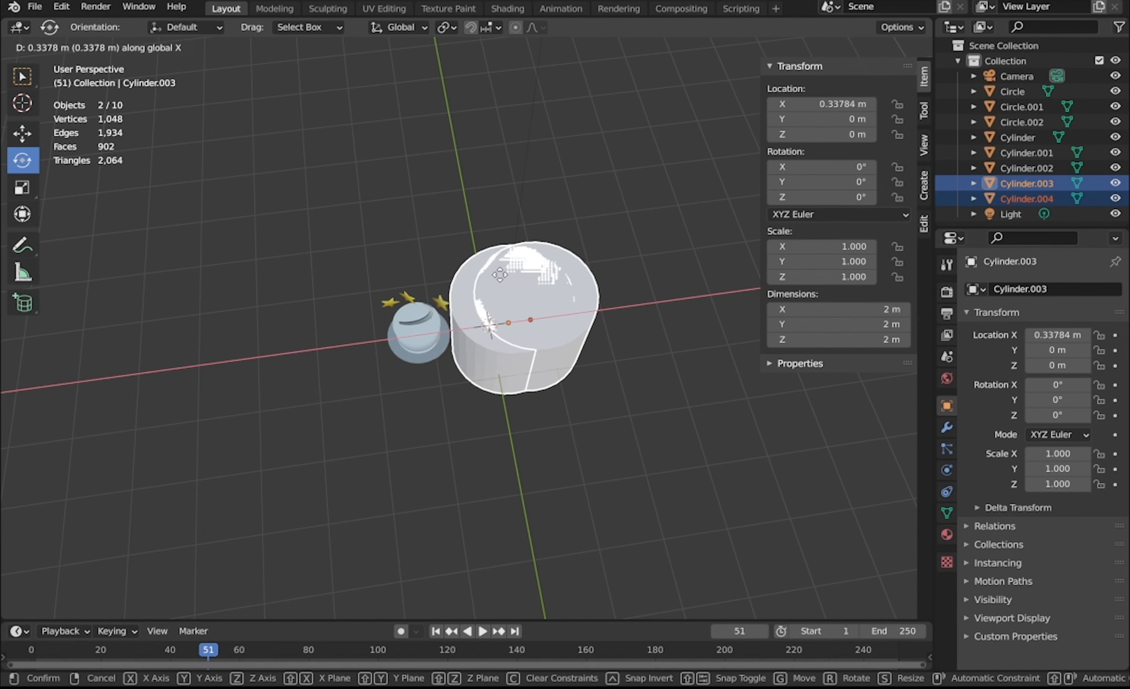
click(566, 265)
middle_drag(566, 265, 564, 263)
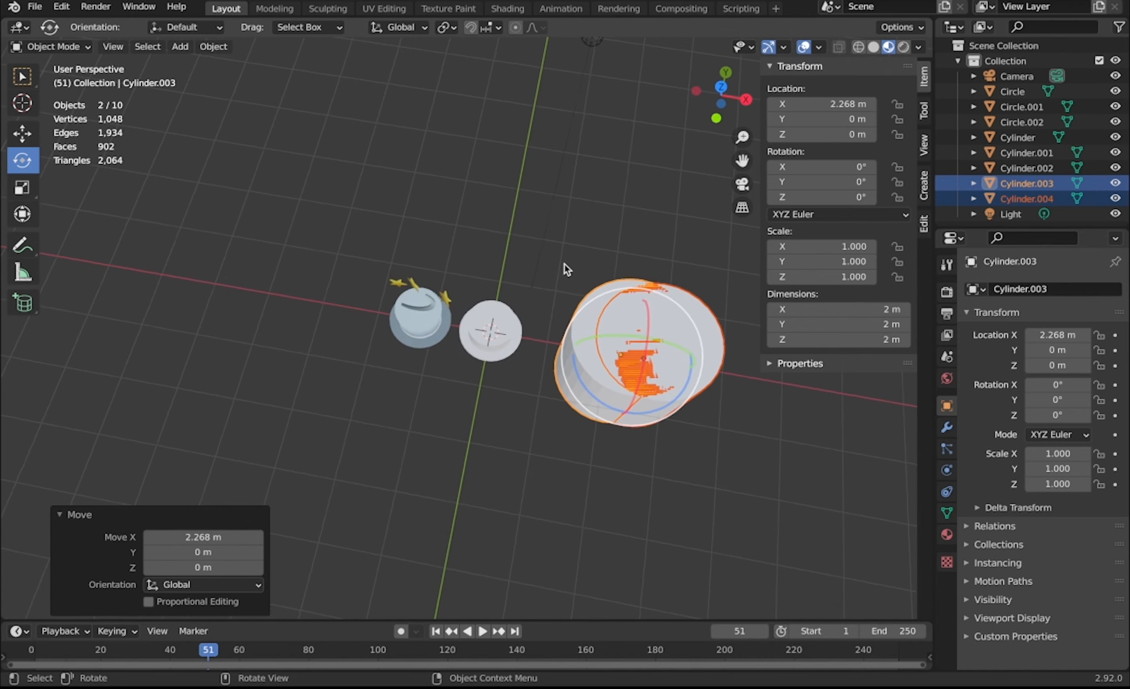
Select only the duplicated cylinder and move it about -0.16 m along the X axis, leaving a thinner crescent
ctrl+scroll(565, 263, up, 4)
ctrl+scroll(564, 263, down, 5)
shift+scroll(564, 263, right, 3)
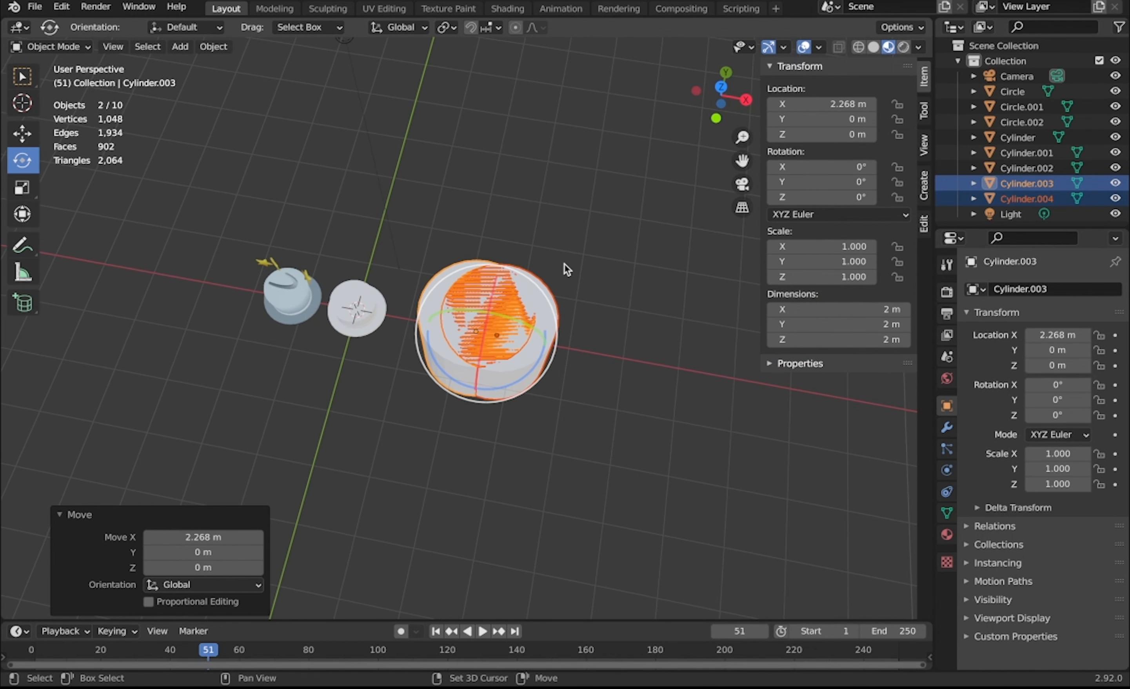
click(613, 337)
click(538, 324)
key(g)
key(x)
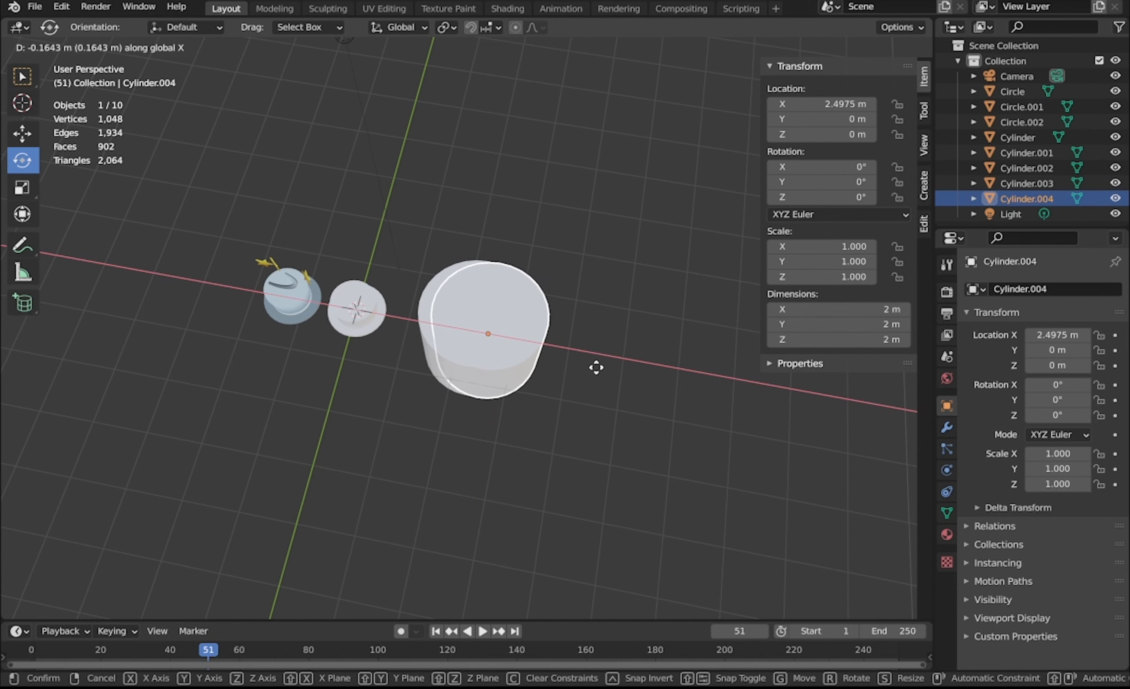
click(597, 367)
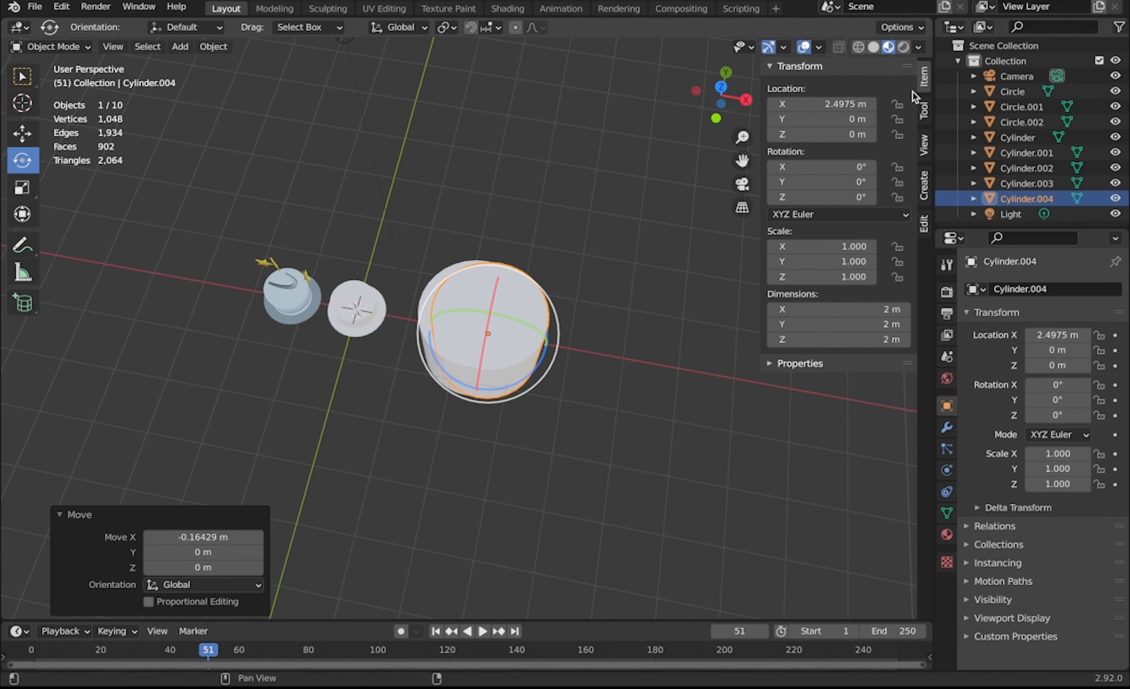
Move the duplicated cylinder about 0.06 m along the X axis to widen the crescent slightly
key(Tab)
middle_drag(661, 370, 631, 382)
click(631, 382)
key(Tab)
key(Tab)
key(Tab)
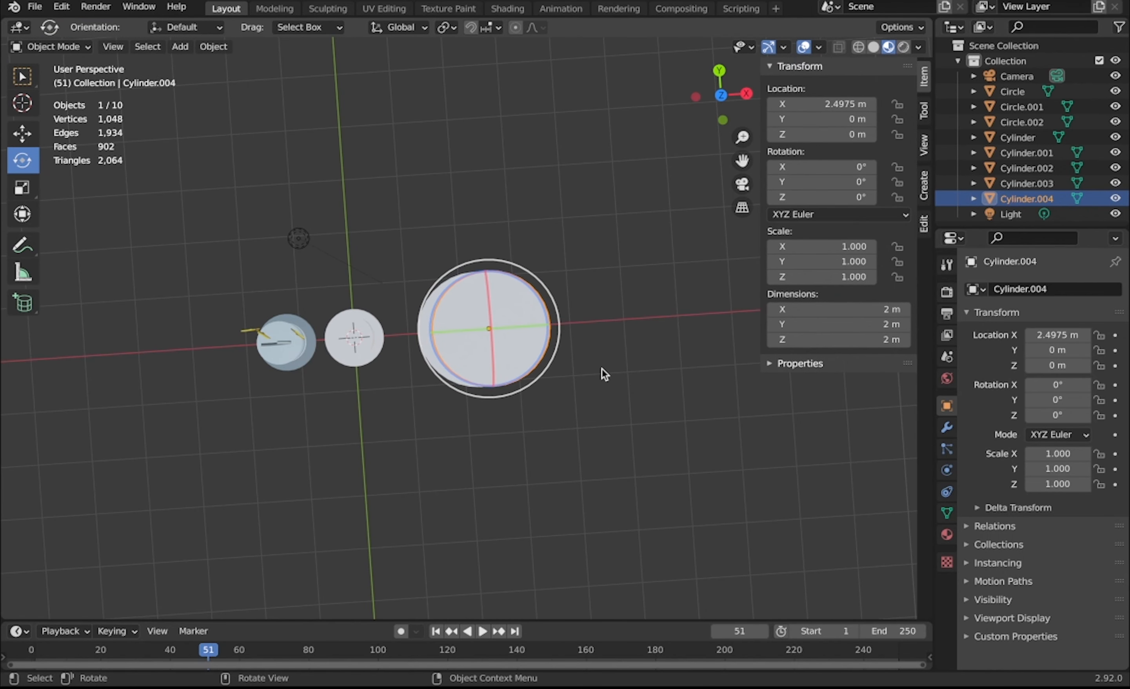
key(g)
key(x)
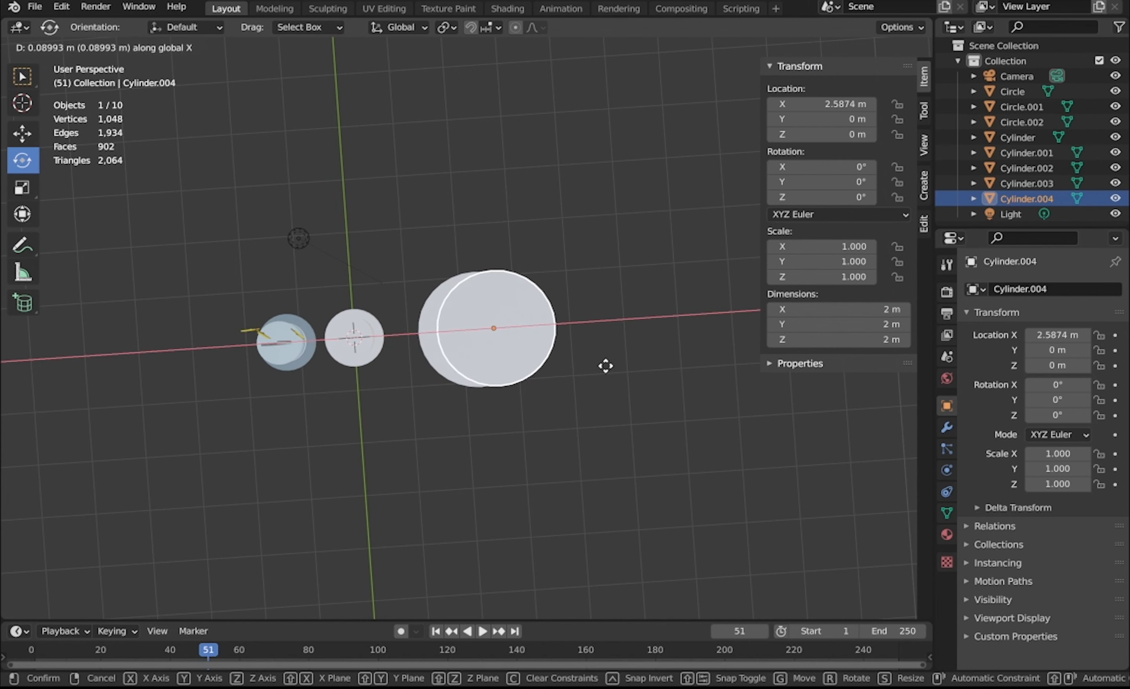
click(607, 370)
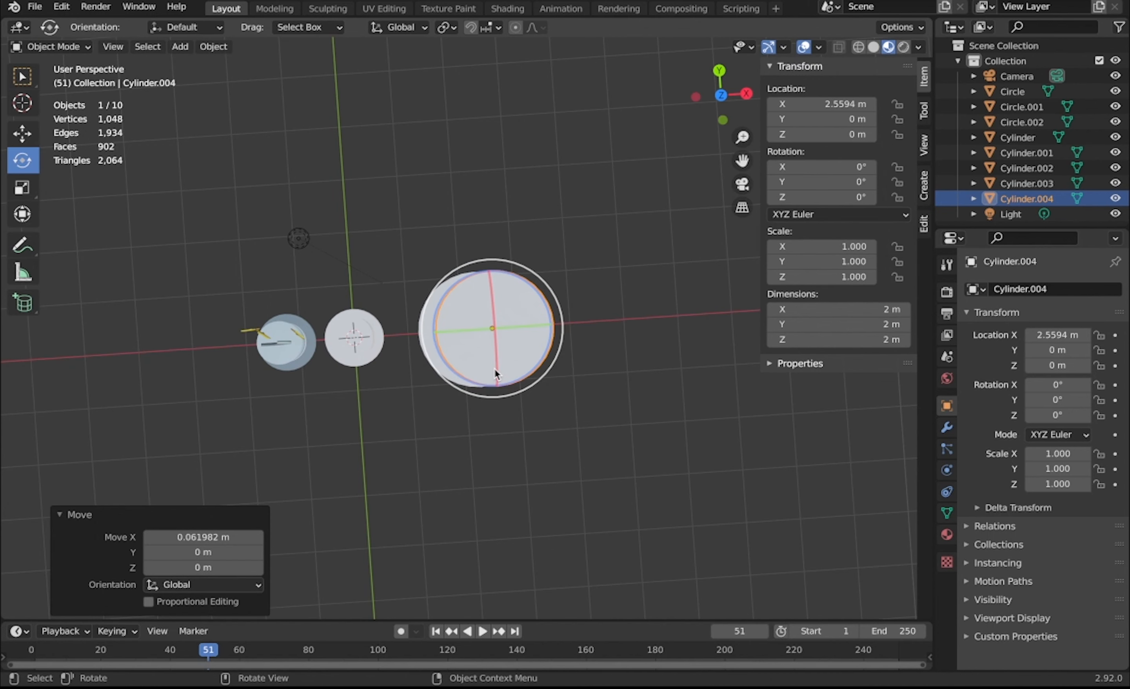
Subtract the duplicated cylinder from the original one with Bool Tool's Auto Boolean Difference and check the resulting mesh
shift+click(426, 329)
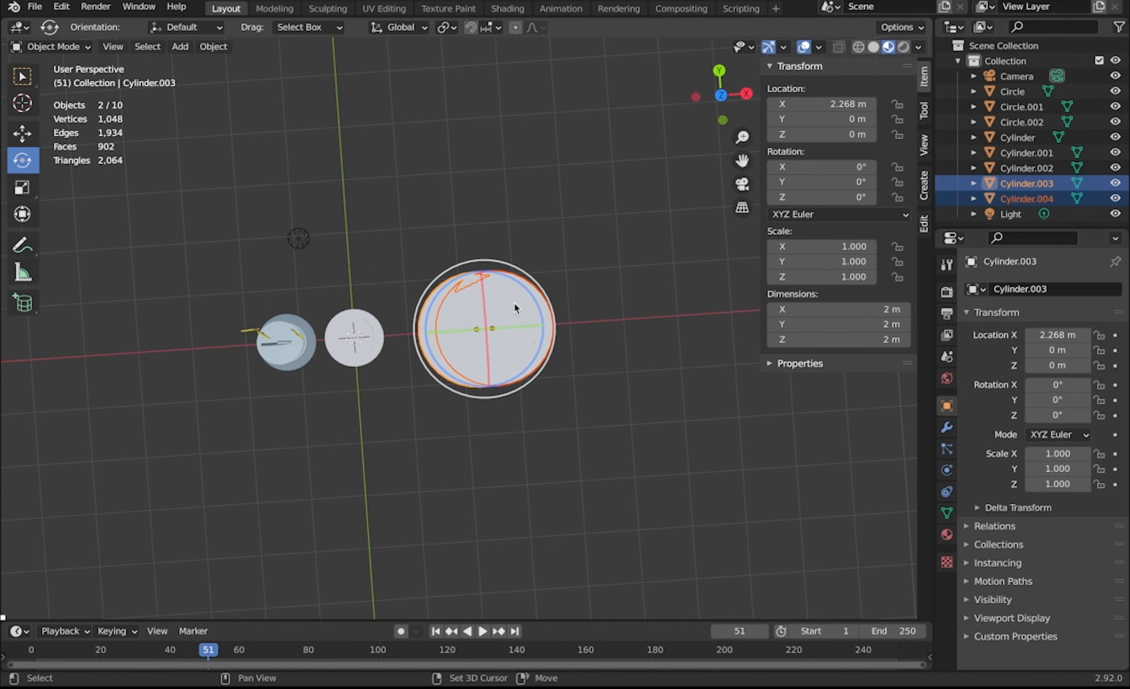
click(927, 221)
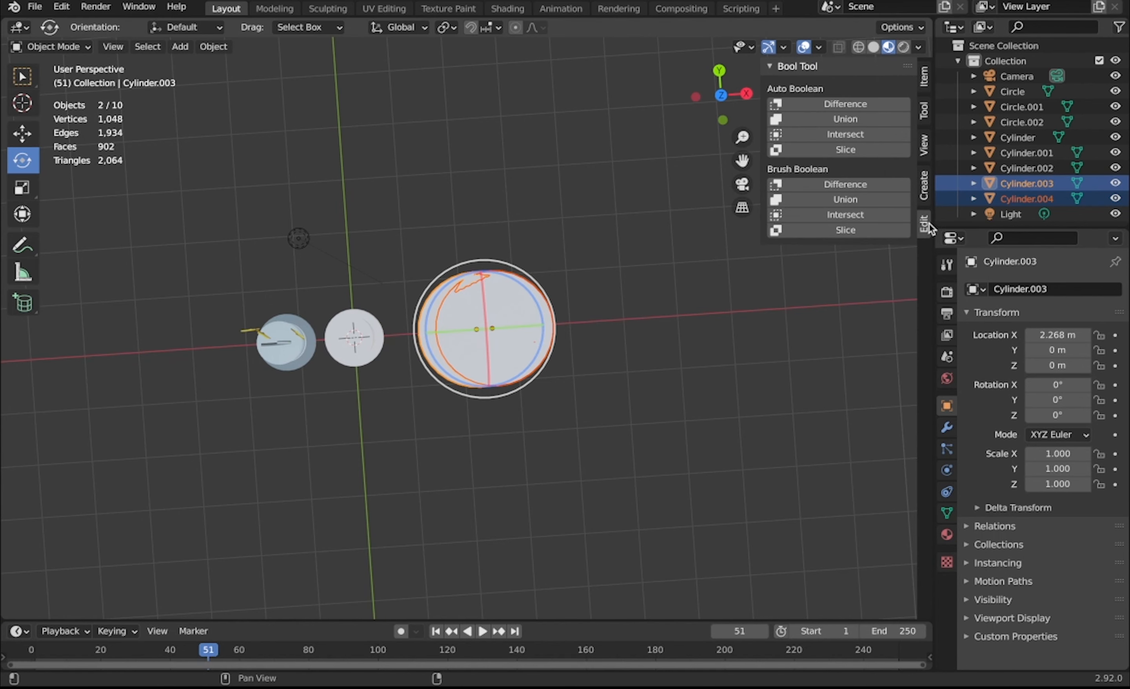
click(842, 108)
middle_drag(676, 263, 678, 263)
key(Tab)
key(Tab)
key(Tab)
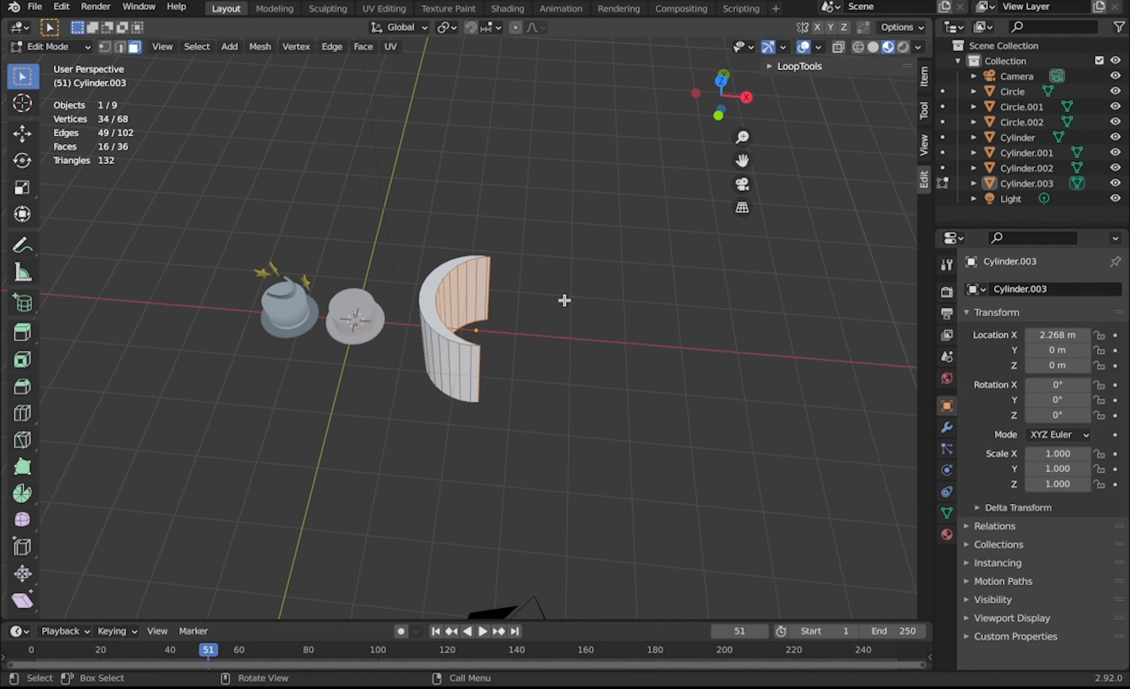
Flatten the crescent into a thin moon by scaling it along the Z axis to about 0.046
middle_drag(455, 311, 473, 318)
key(Tab)
click(437, 346)
key(s)
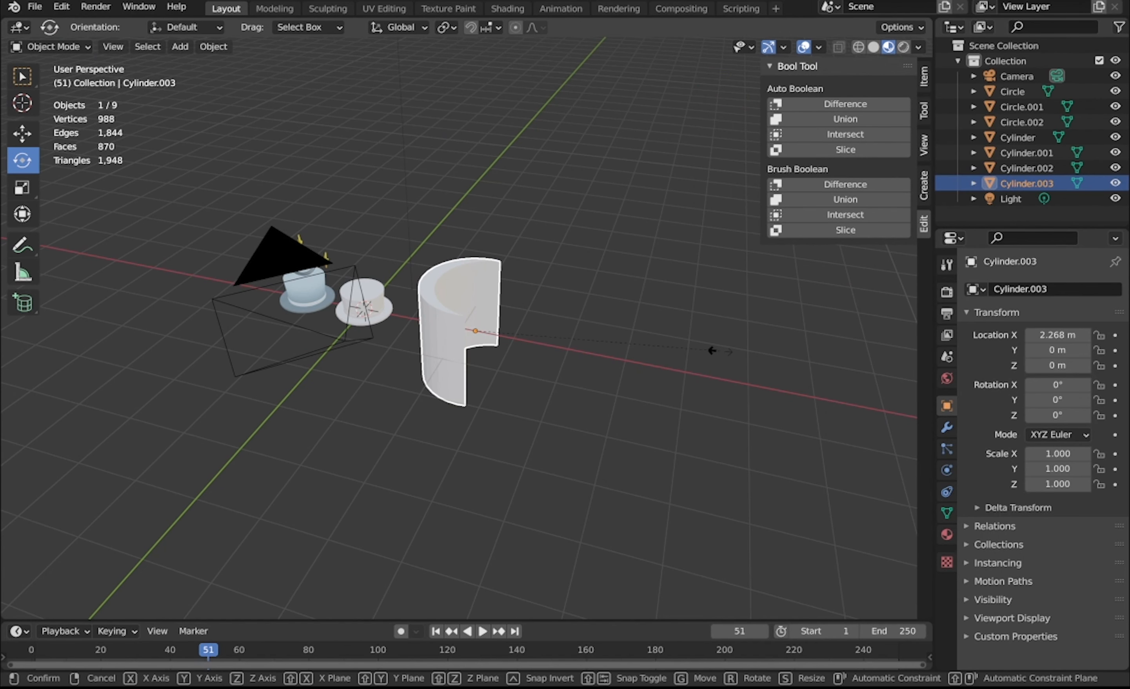
key(z)
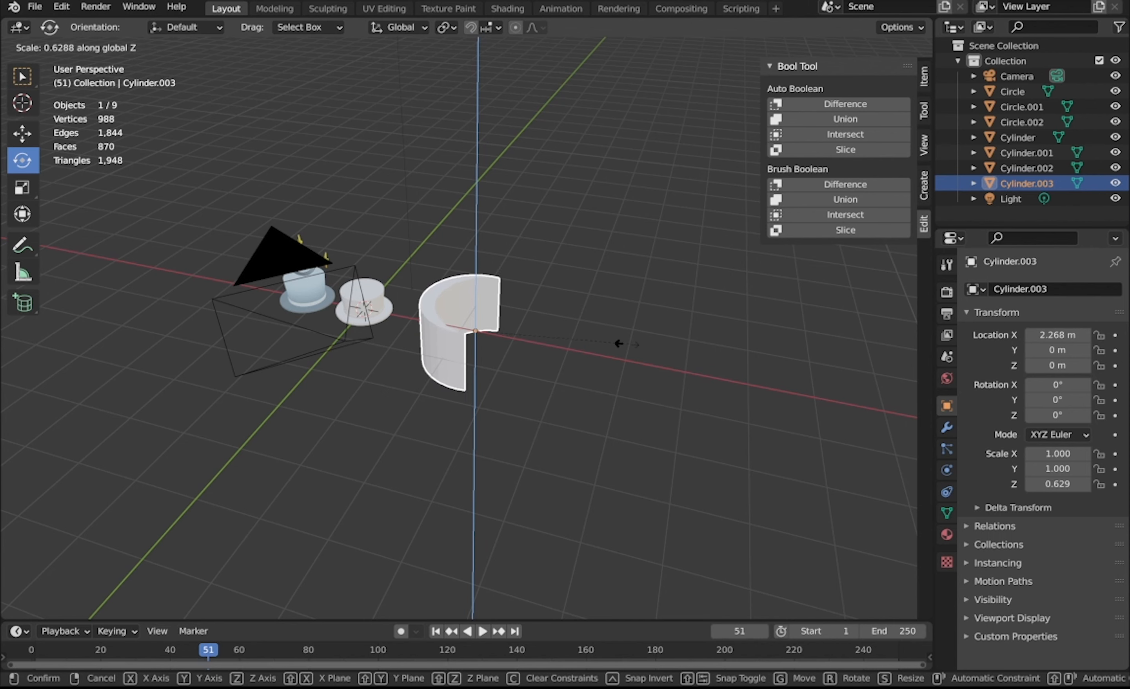
click(487, 333)
key(Tab)
scroll(570, 354, up, 5)
key(Tab)
ctrl+scroll(570, 354, up, 5)
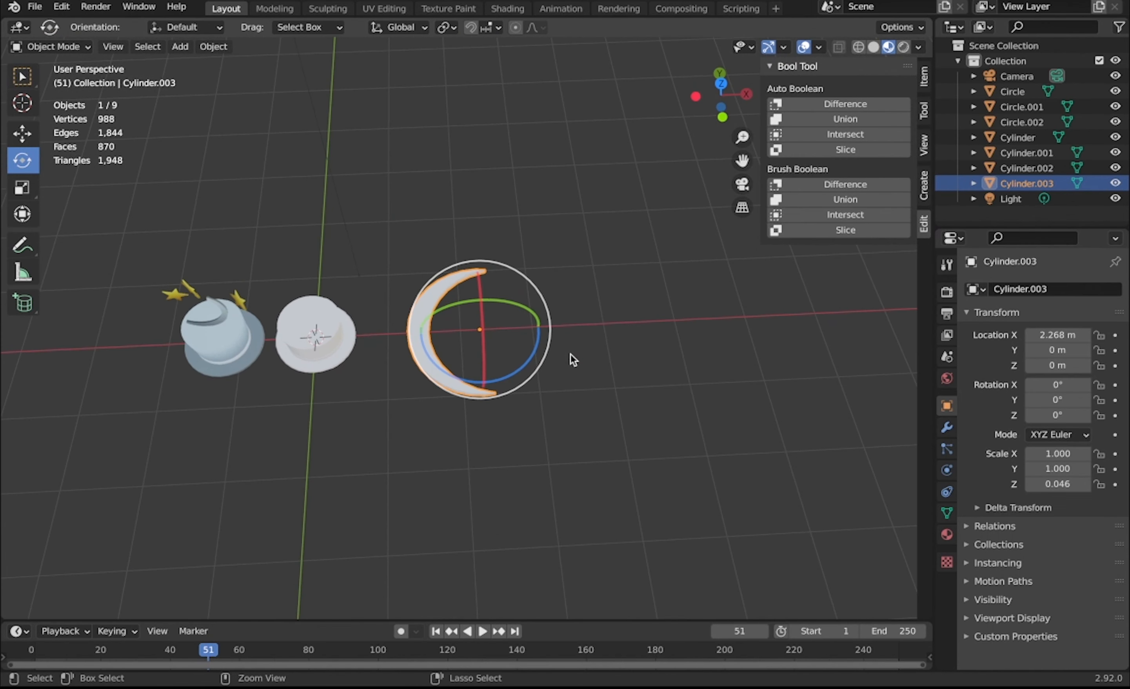
Rotate the moon 90° in the right orthographic view so it stands upright
middle_drag(570, 354, 571, 354)
key(KP_3)
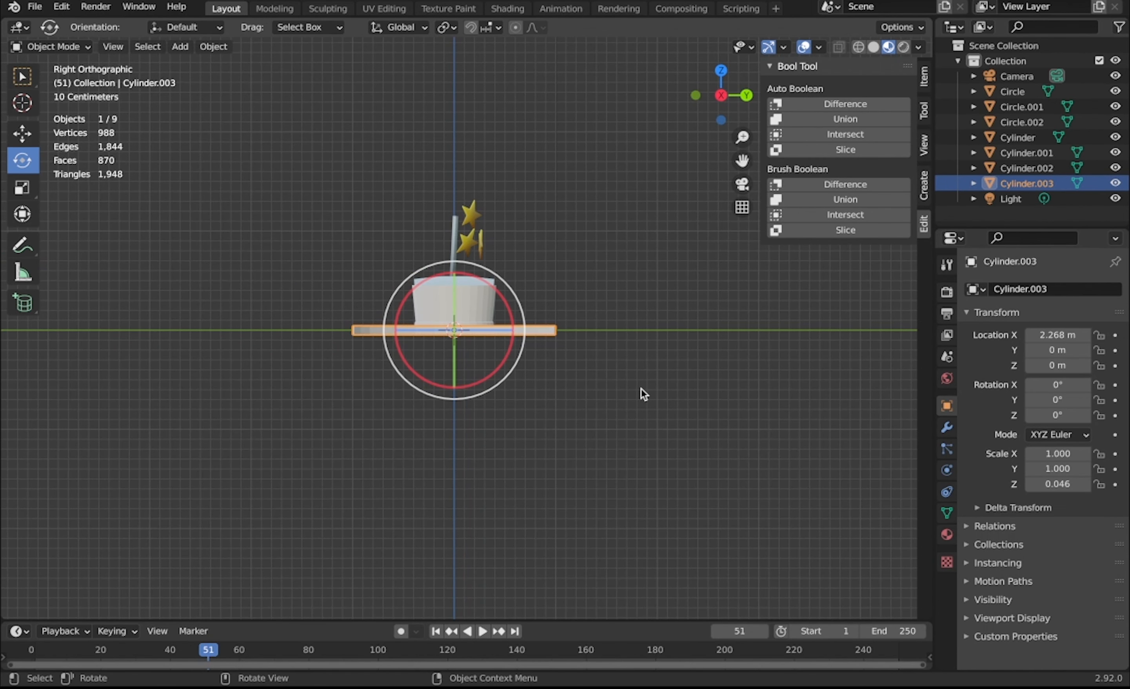
text(r90)
key(Return)
In the front view, move the moon about -1.86 m in X and 1.44 m in Z and scale it uniformly to about 0.376
middle_drag(641, 388, 641, 388)
key(KP_1)
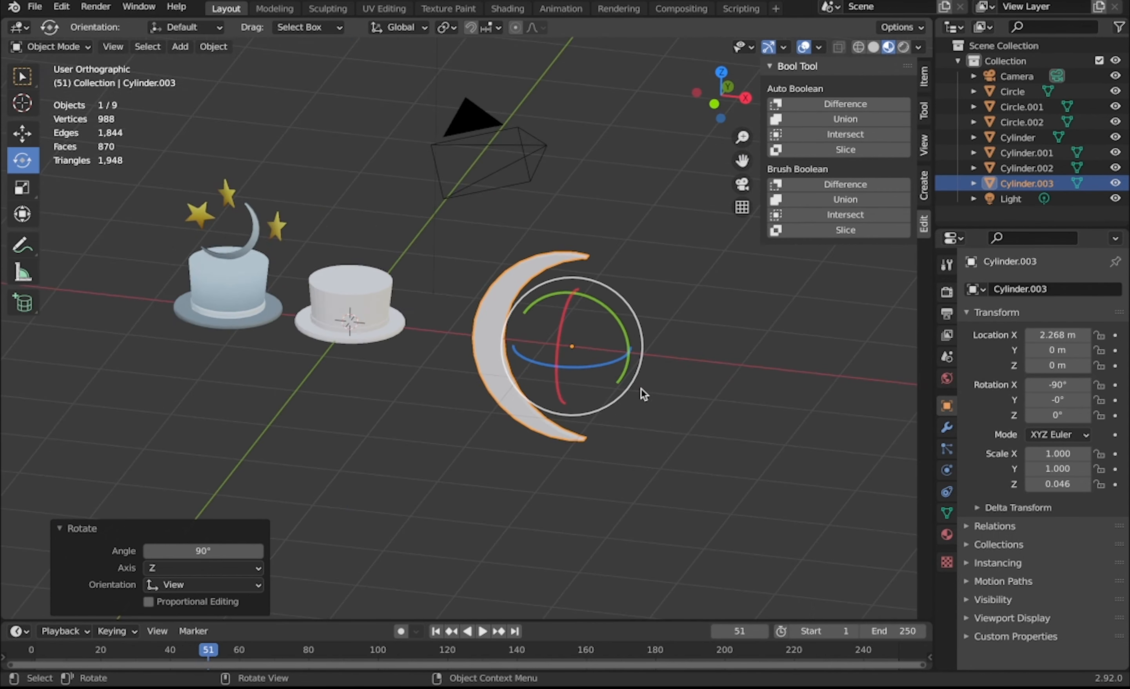
key(g)
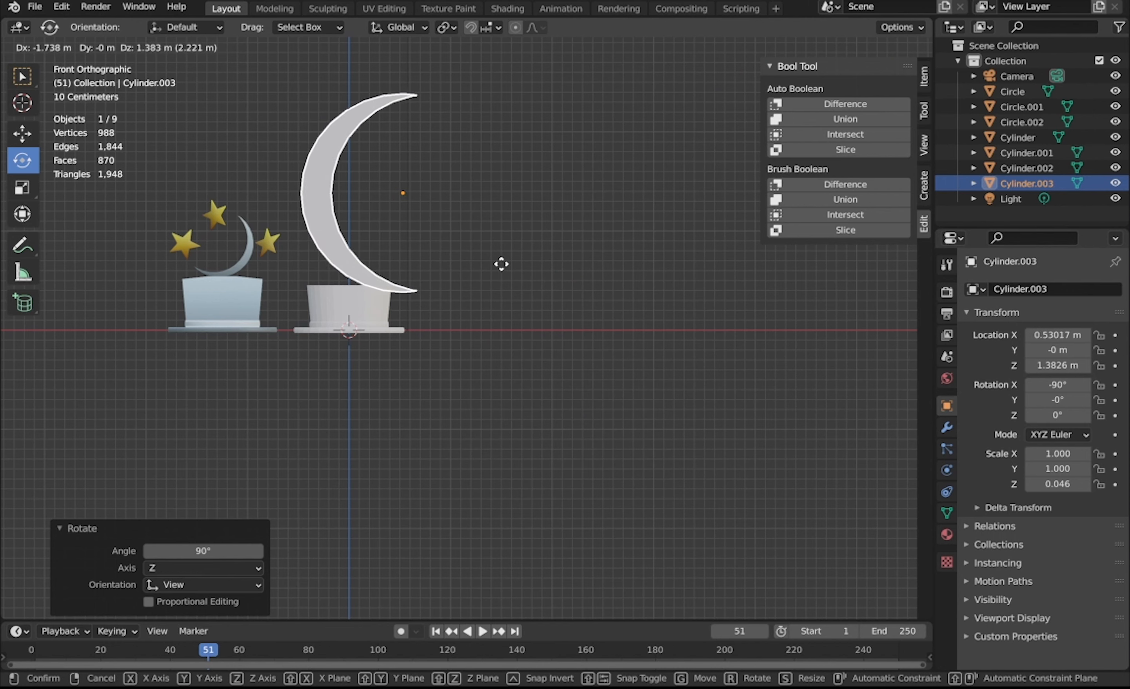
click(520, 245)
key(s)
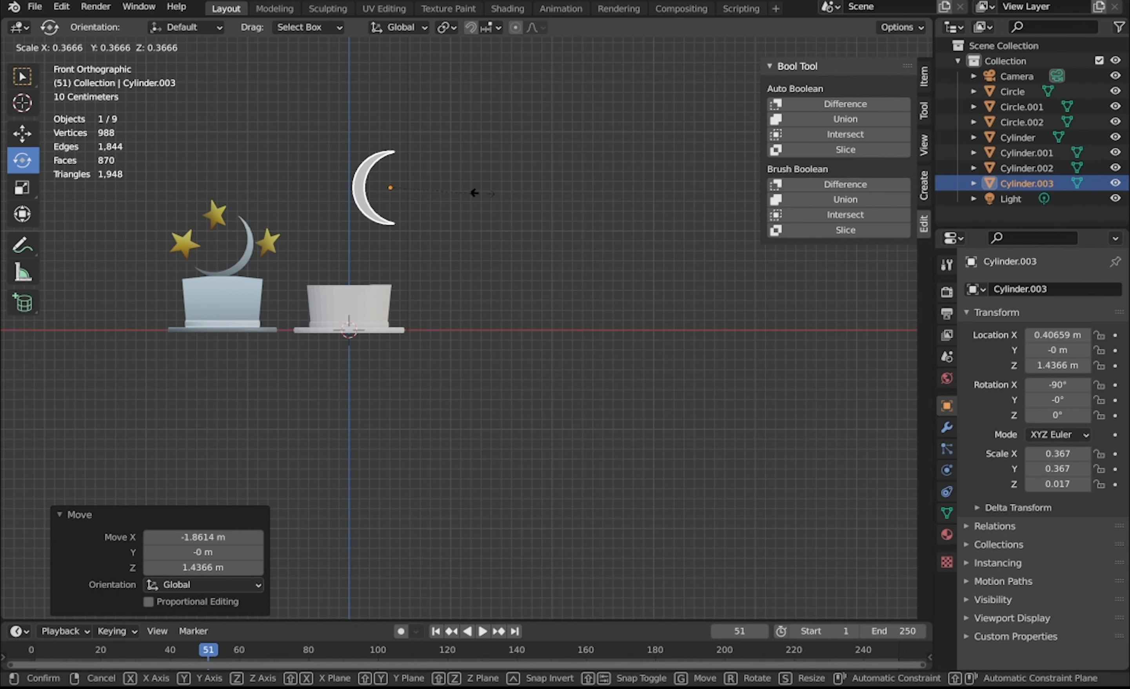
click(475, 192)
Move the moon about -0.25 m in X and -0.59 m in Z, down to the white hat's crown
key(g)
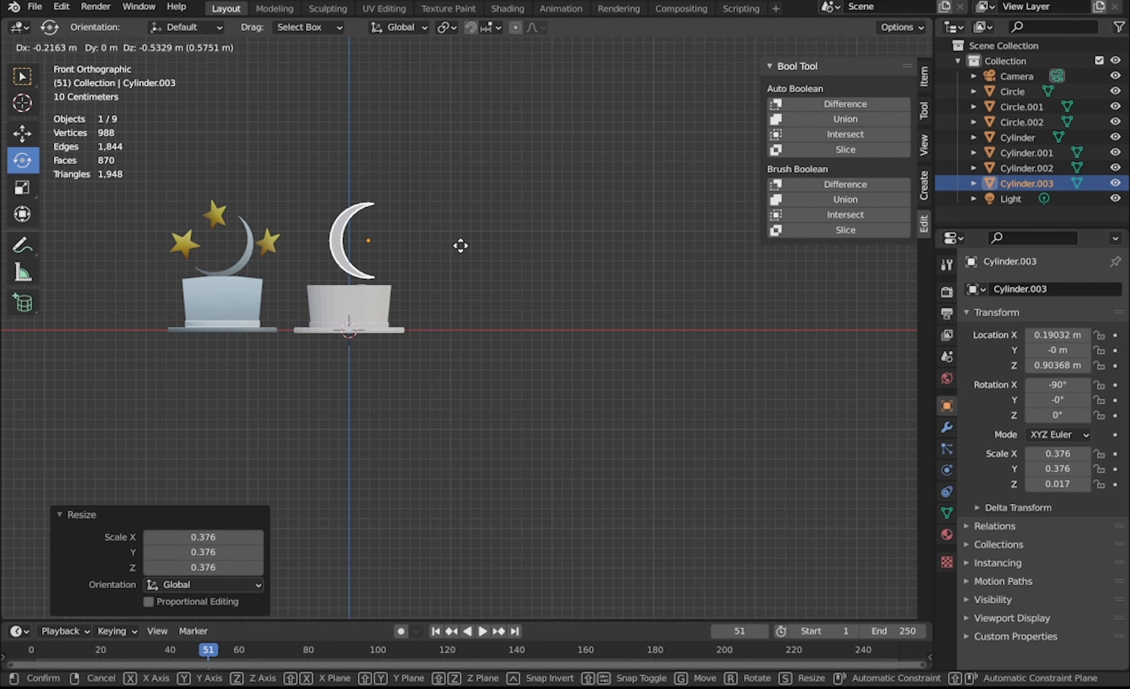
click(456, 252)
mouse_move(456, 251)
shift+middle_down()
mouse_move(610, 281)
mouse_move(456, 204)
mouse_move(455, 264)
shift+middle_up()
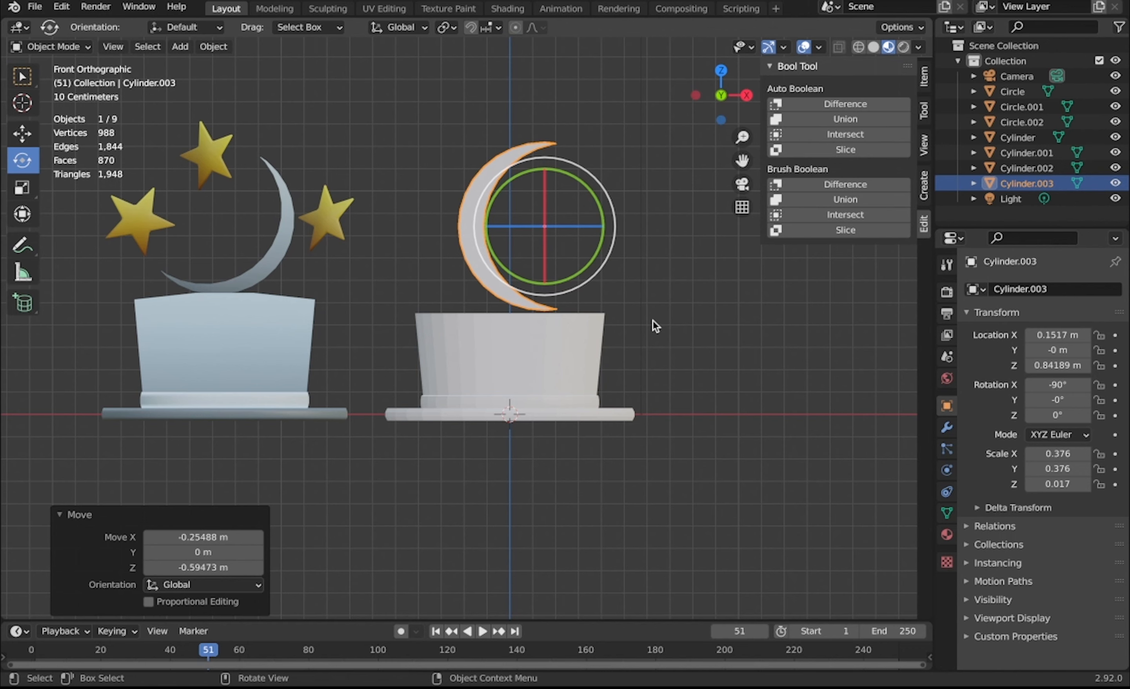
Tilt the moon to about -37.8° around Y and shift it about -0.07 m in X and -0.02 m in Z to rest on the crown
drag(598, 256, 605, 226)
key(g)
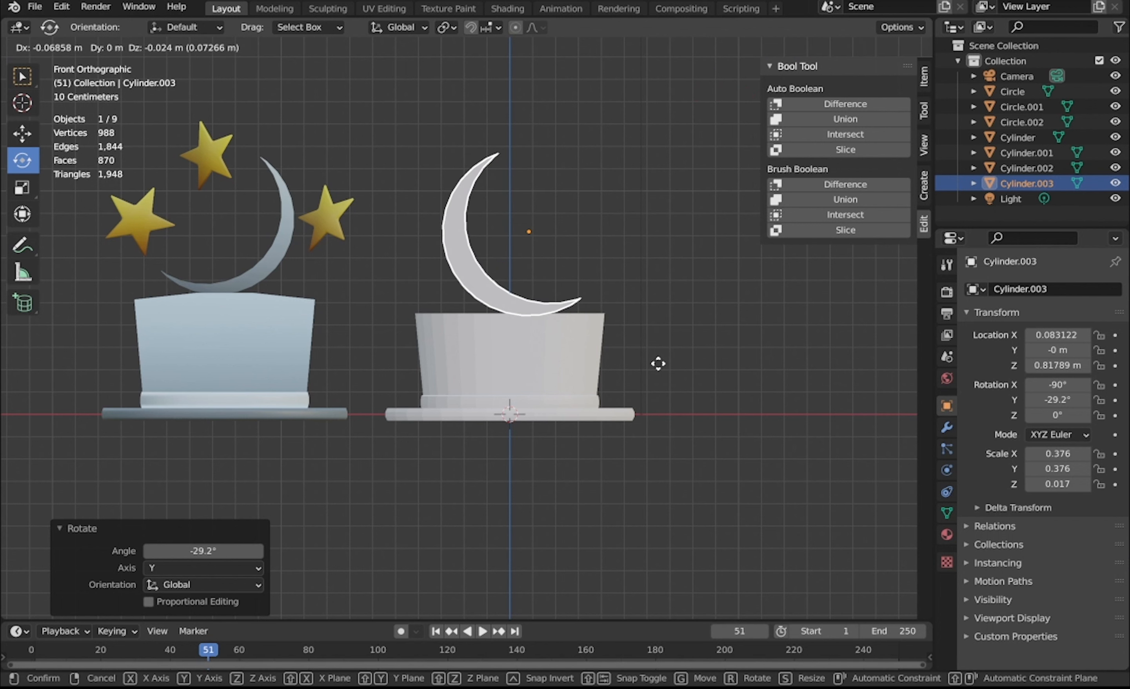
click(661, 369)
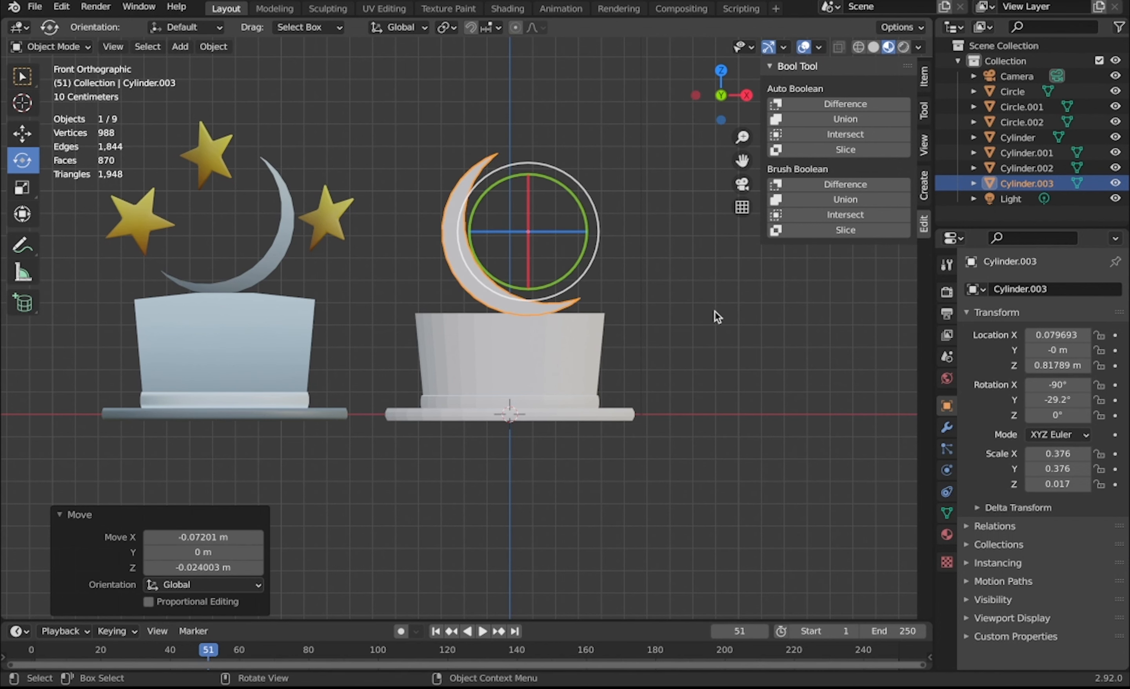
key(r)
click(720, 284)
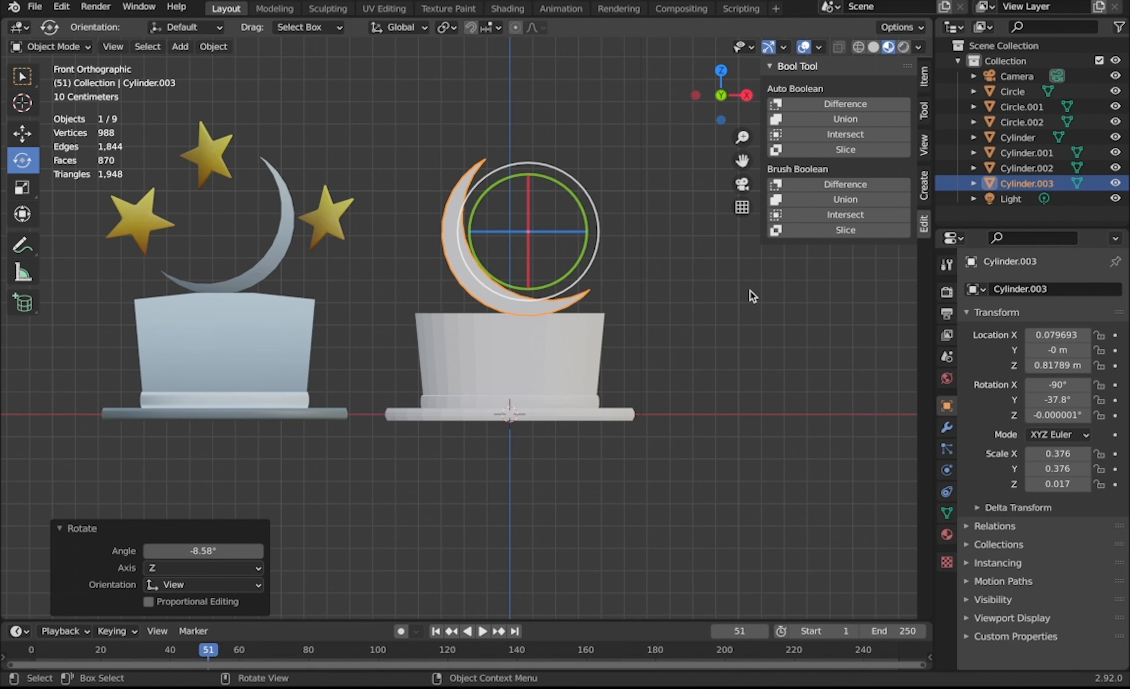
middle_drag(715, 319, 666, 309)
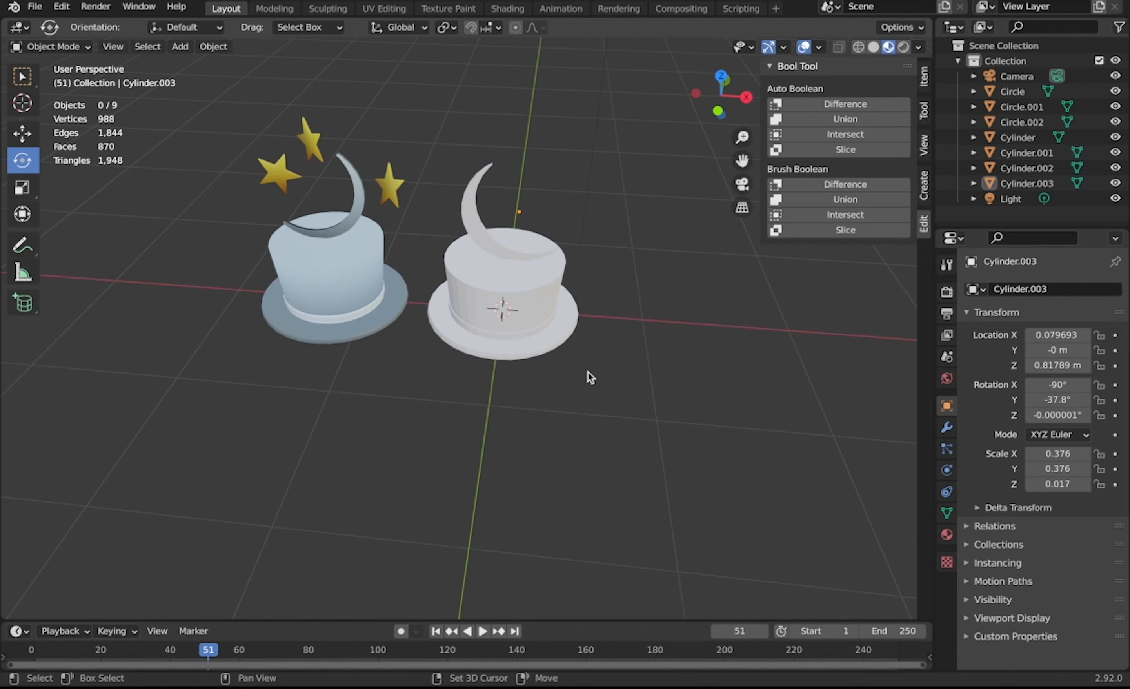
Add a mesh circle with 10 vertices and a 1 m radius at the world origin
key(shift+a)
mouse_move(587, 371)
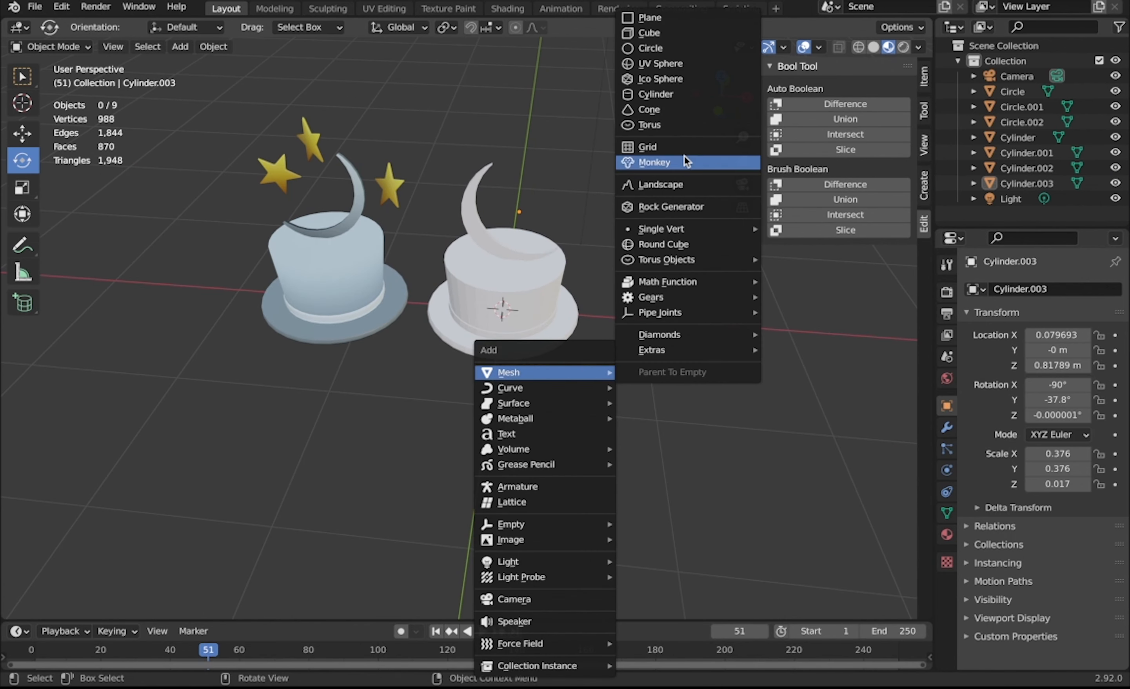
click(682, 47)
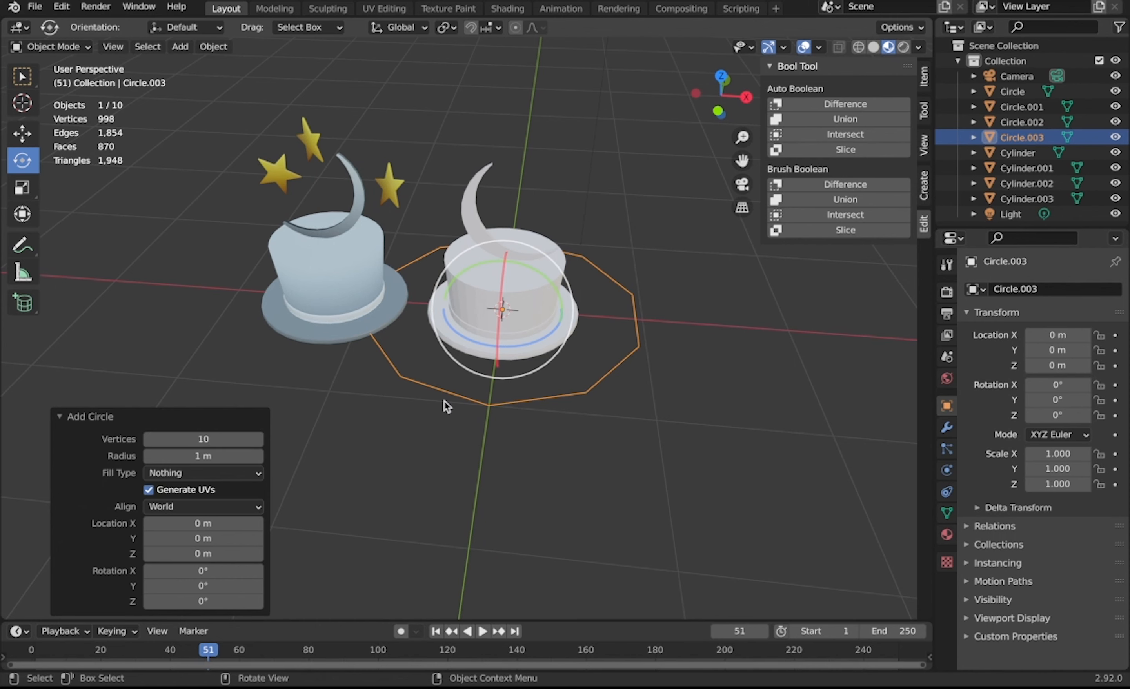
click(506, 400)
Move the circle about -1.71 m along the Y axis, in front of the hats
key(g)
key(z)
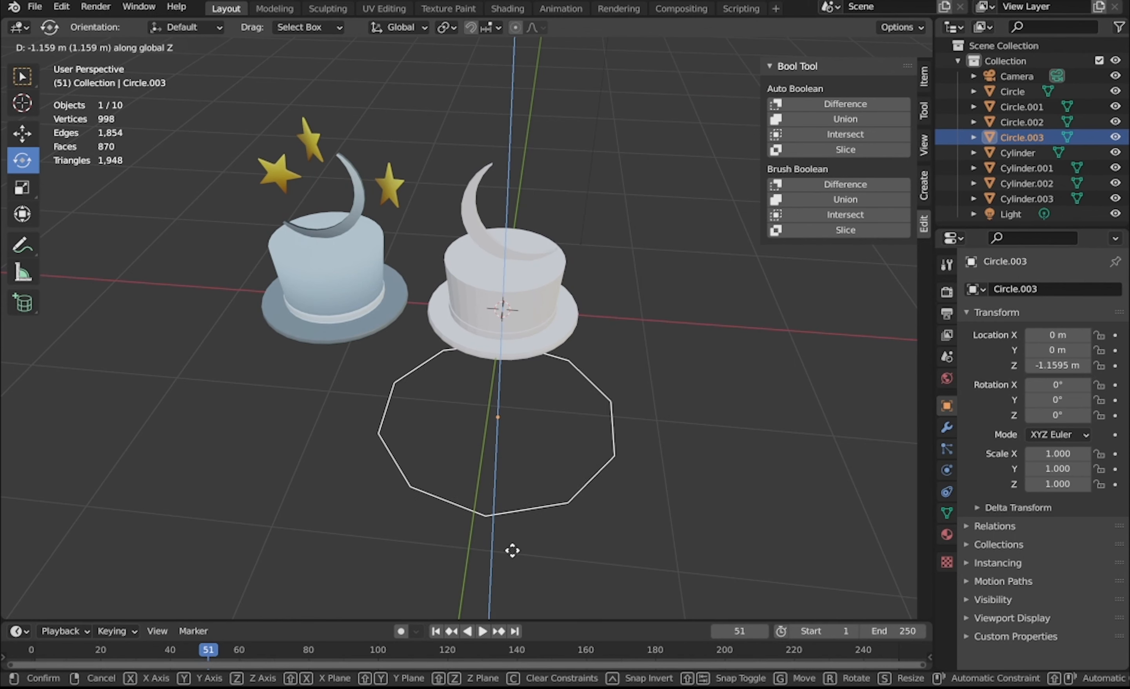
key(y)
click(494, 597)
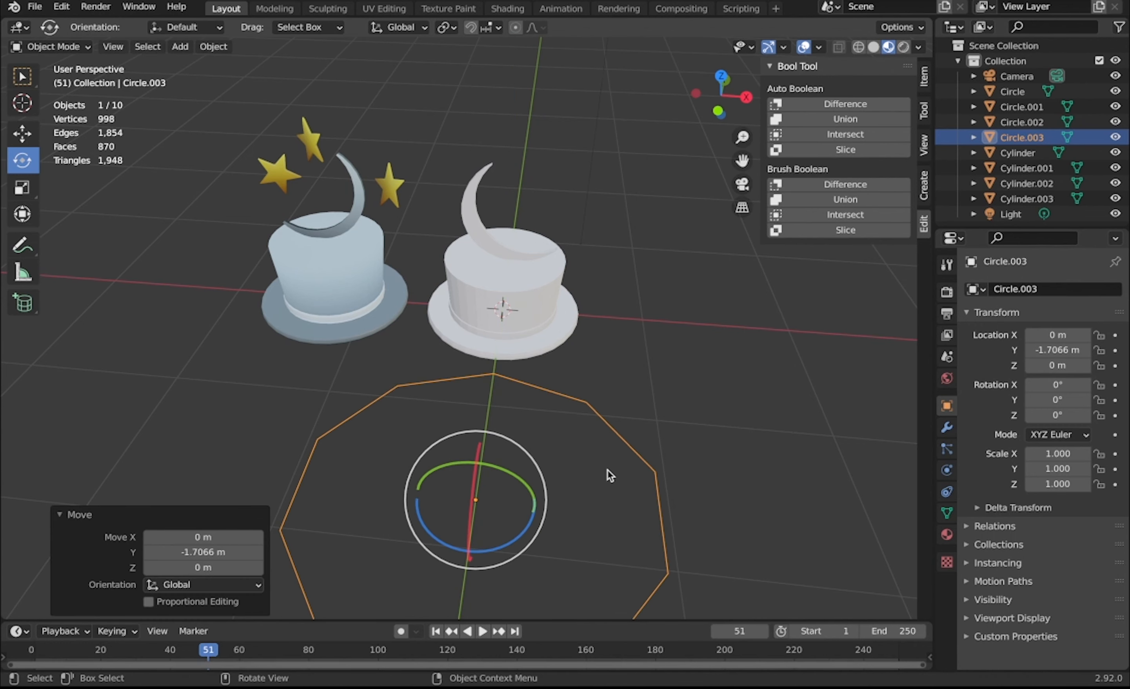
scroll(606, 474, down, 5)
scroll(610, 474, up, 3)
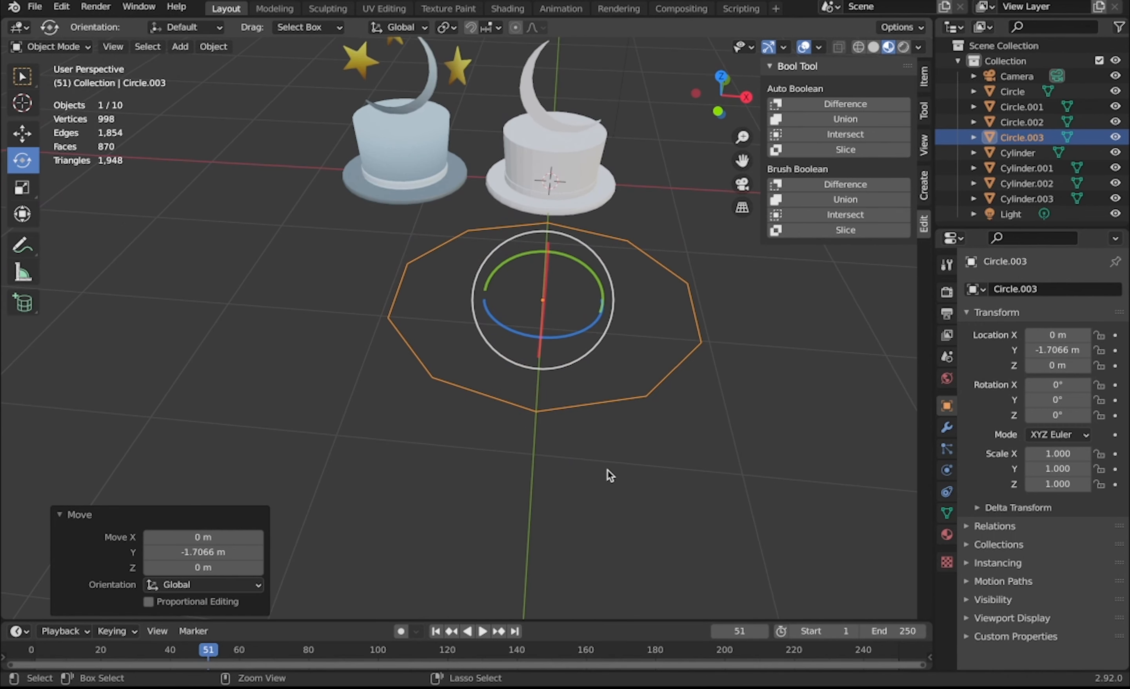
Apply Checker Deselect to the circle's vertices in Edit Mode and scale the selected ones to about 0.349 to form a five-pointed star
middle_drag(607, 469, 569, 462)
key(Tab)
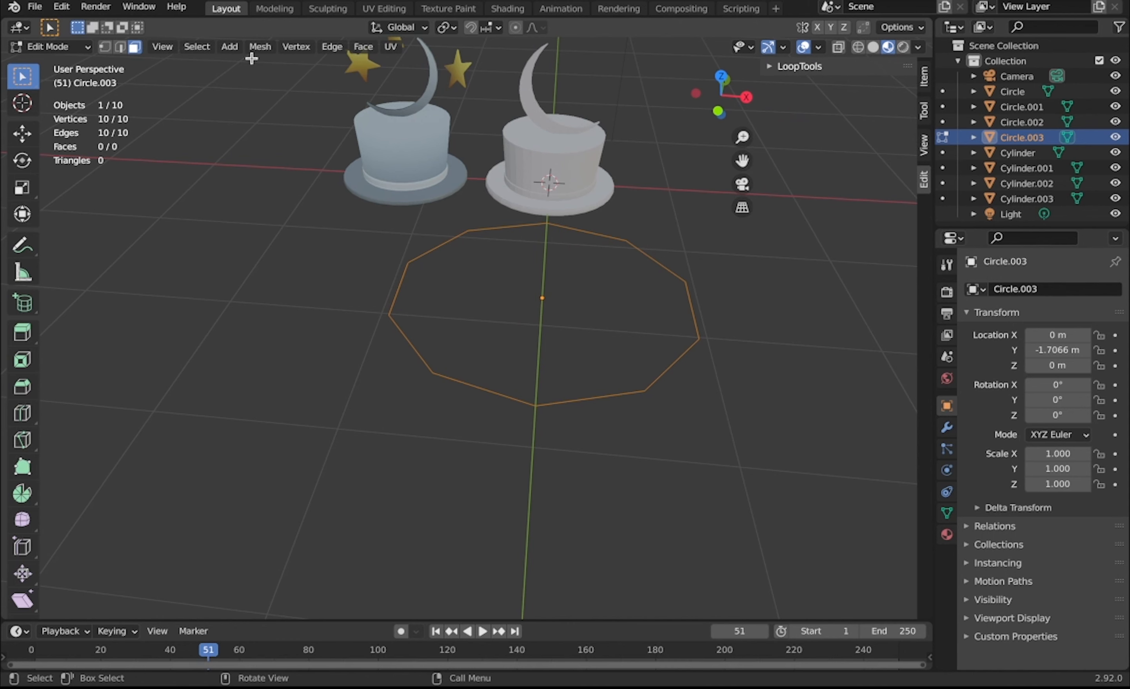
click(196, 46)
click(194, 48)
click(241, 169)
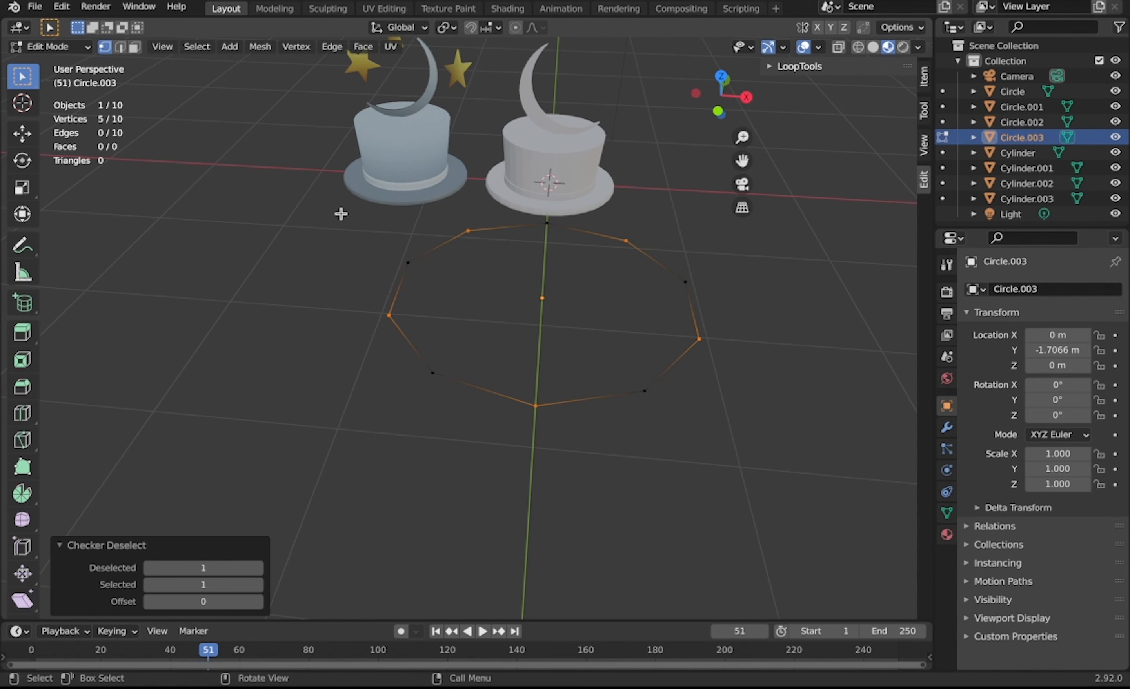
key(s)
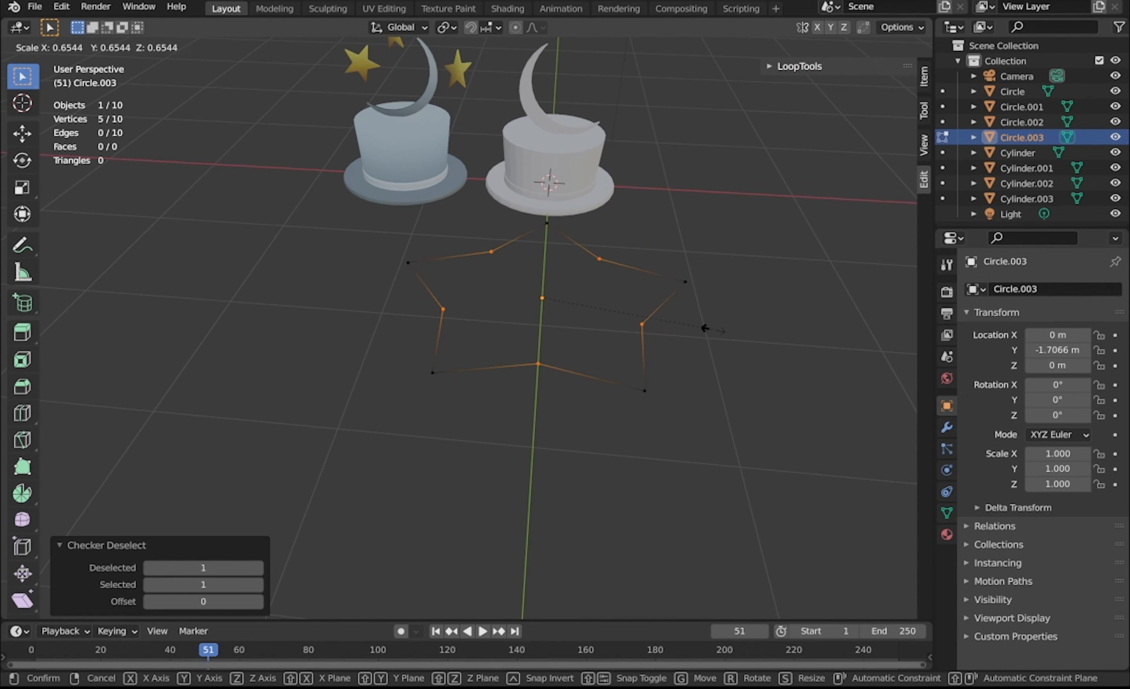
click(631, 310)
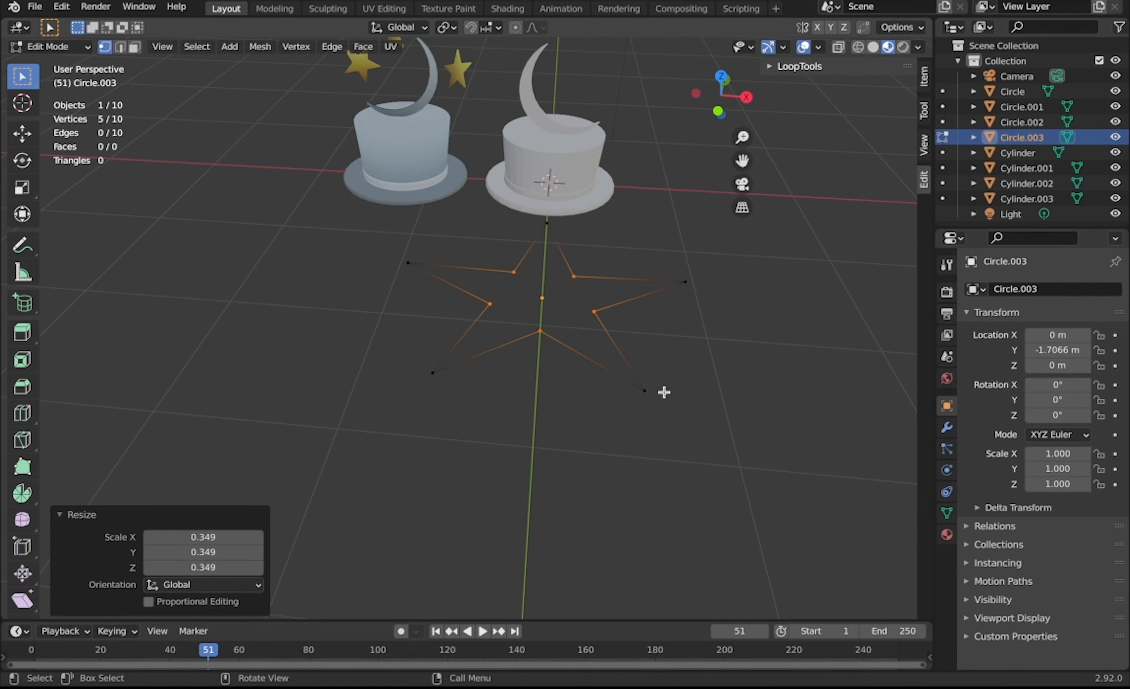
Select the whole star outline and extrude it about 0.11 m along the Z axis
key(a)
key(KP_1)
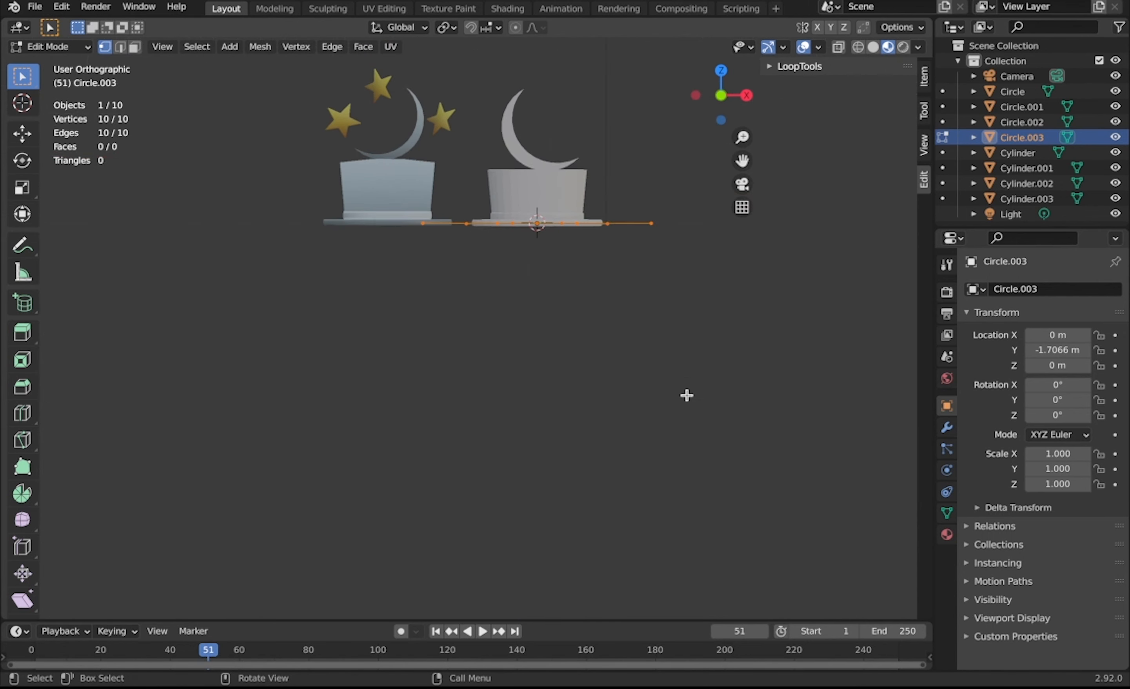
shift+scroll(687, 395, up, 5)
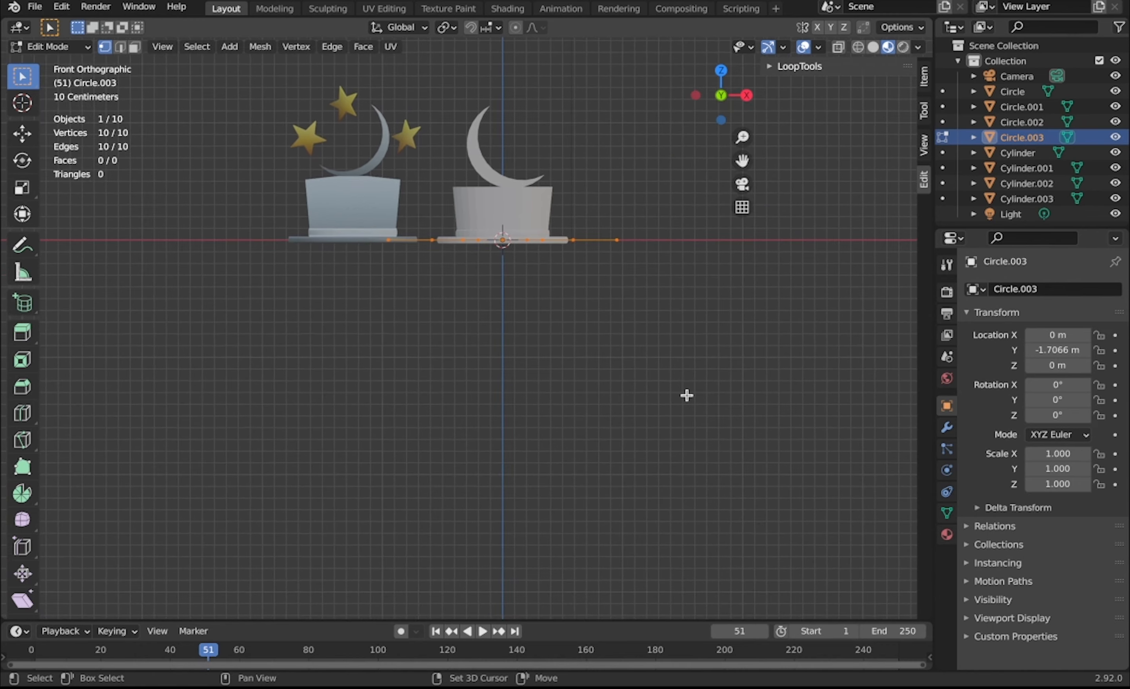
key(e)
key(z)
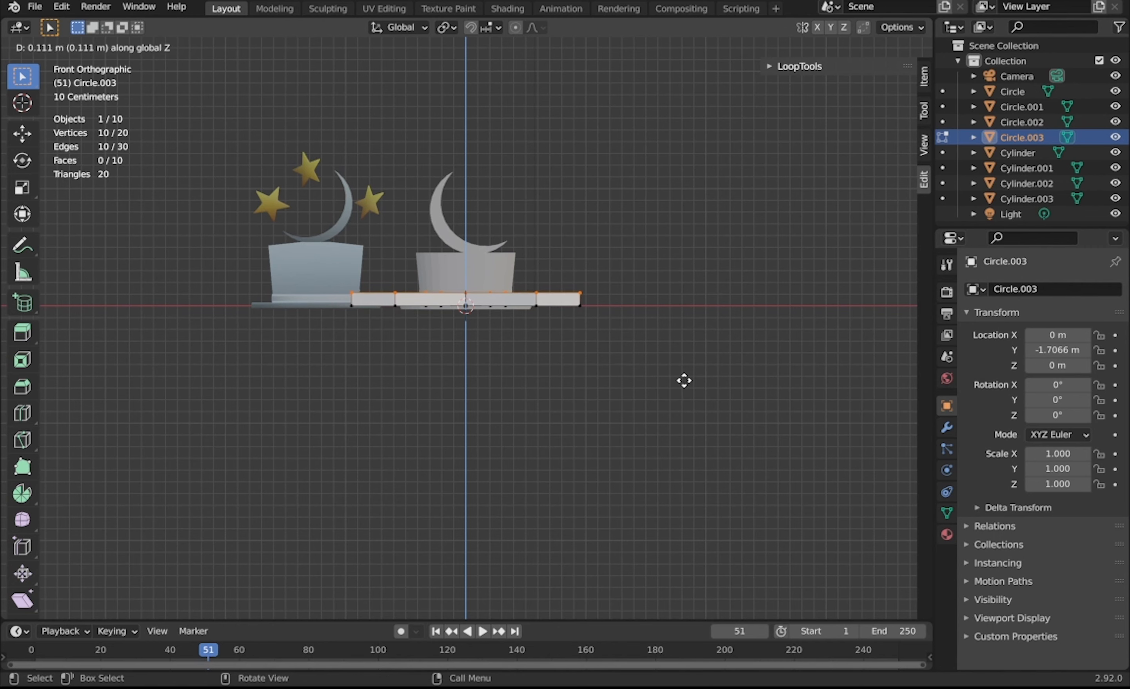
click(683, 382)
Select the entire star mesh and fill its open top and bottom with faces
middle_drag(684, 383, 684, 372)
key(a)
key(f)
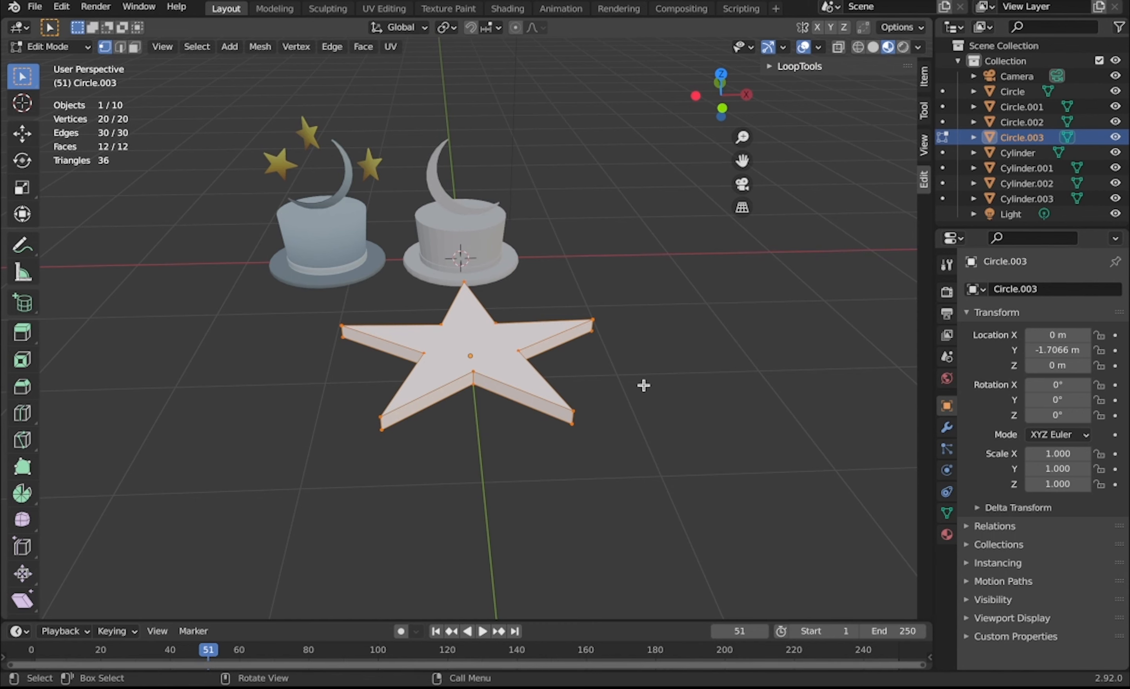
Bevel all of the star's edges by about 0.06 m with one segment and return to Object Mode
key(ctrl+b)
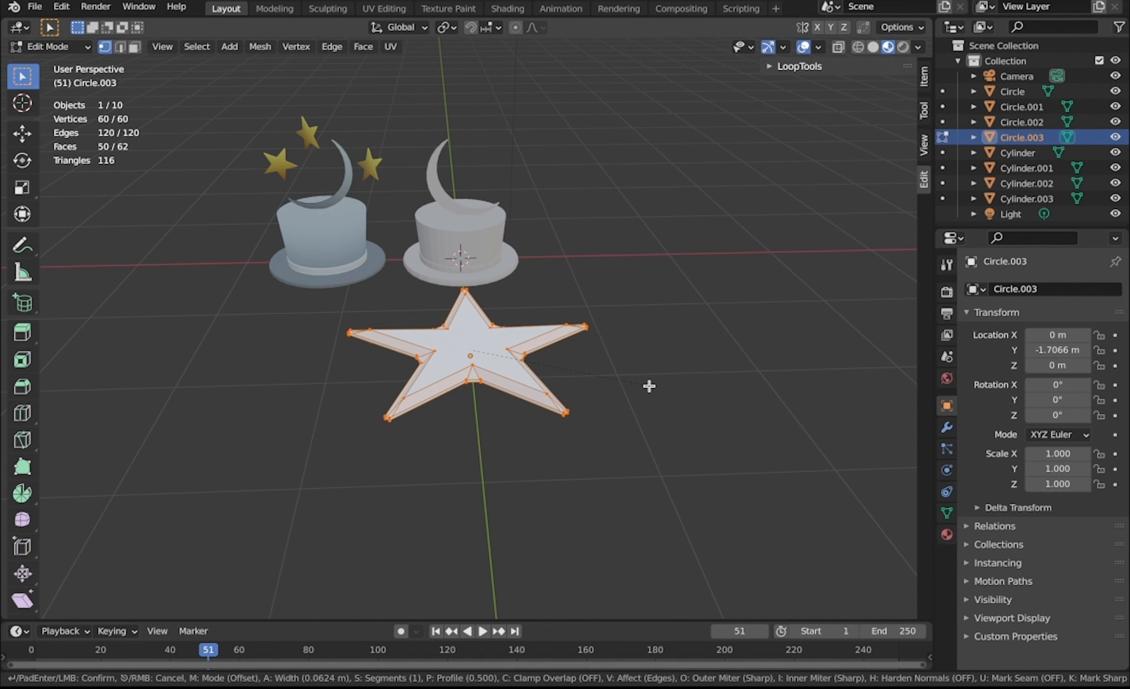
click(650, 387)
key(Tab)
mouse_move(649, 386)
middle_down()
mouse_move(650, 413)
mouse_move(649, 403)
middle_up()
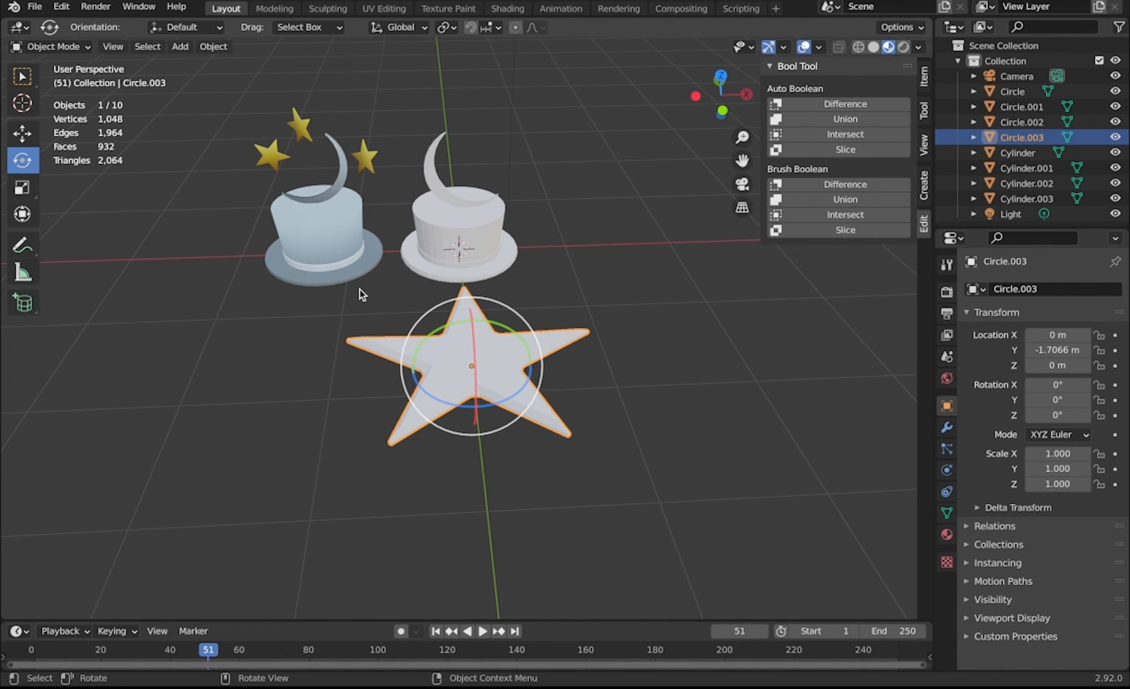
middle_drag(451, 321, 453, 324)
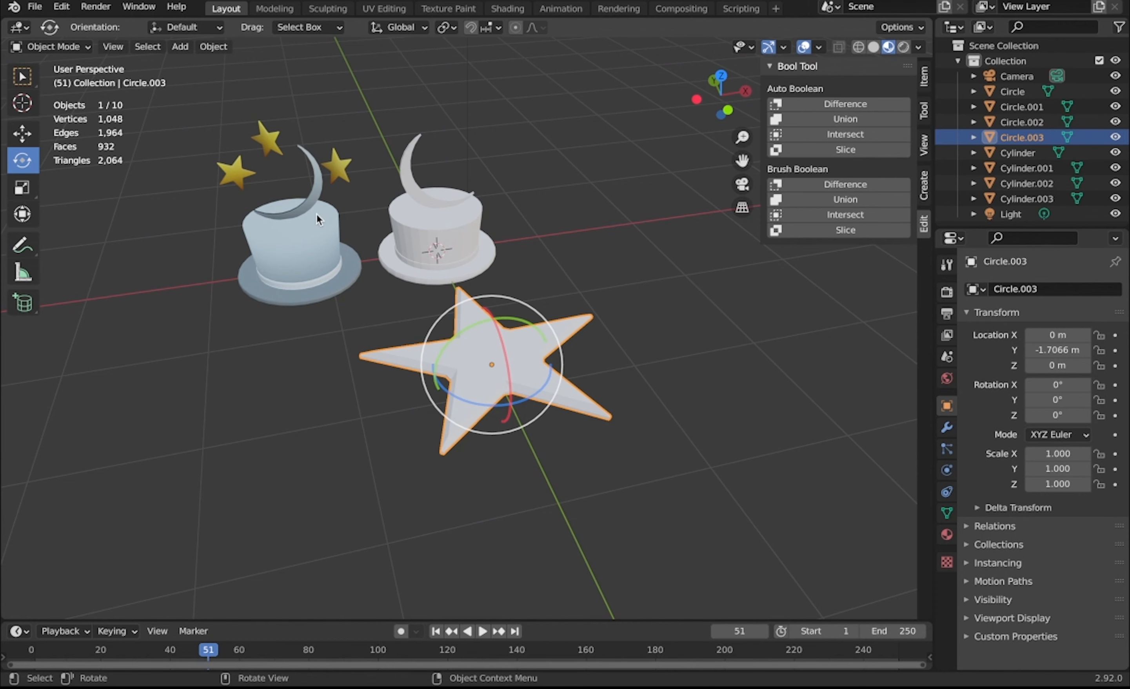
Rotate the star 90° in the right side view so that it stands upright
right_click(473, 349)
key(KP_3)
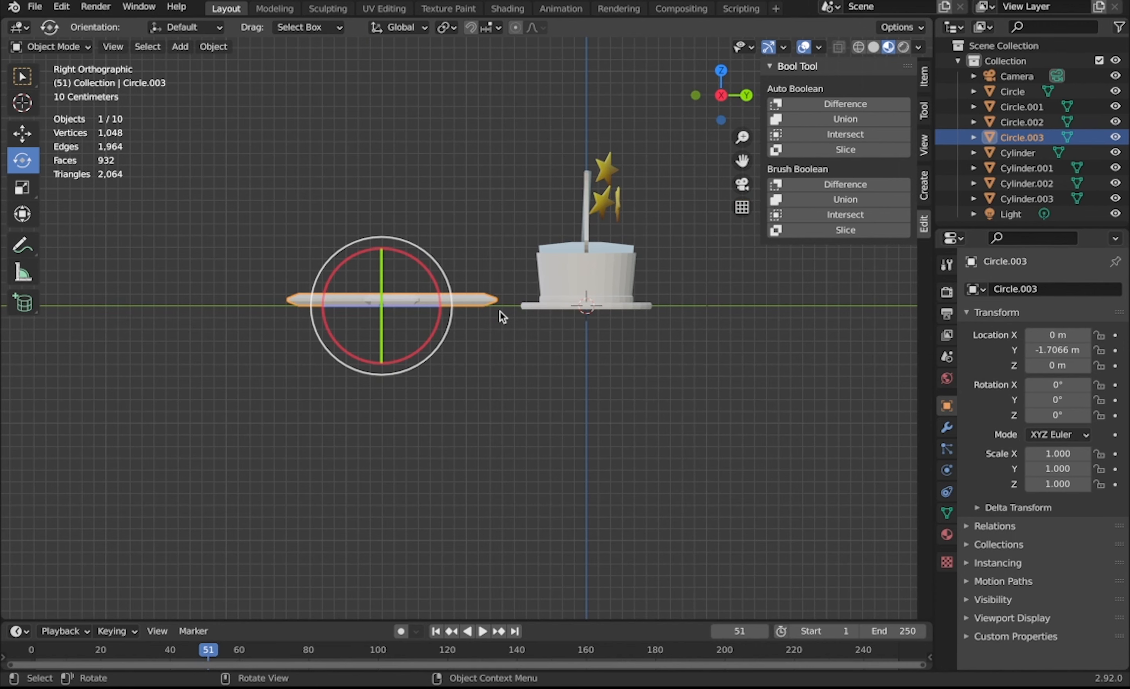
text(r90)
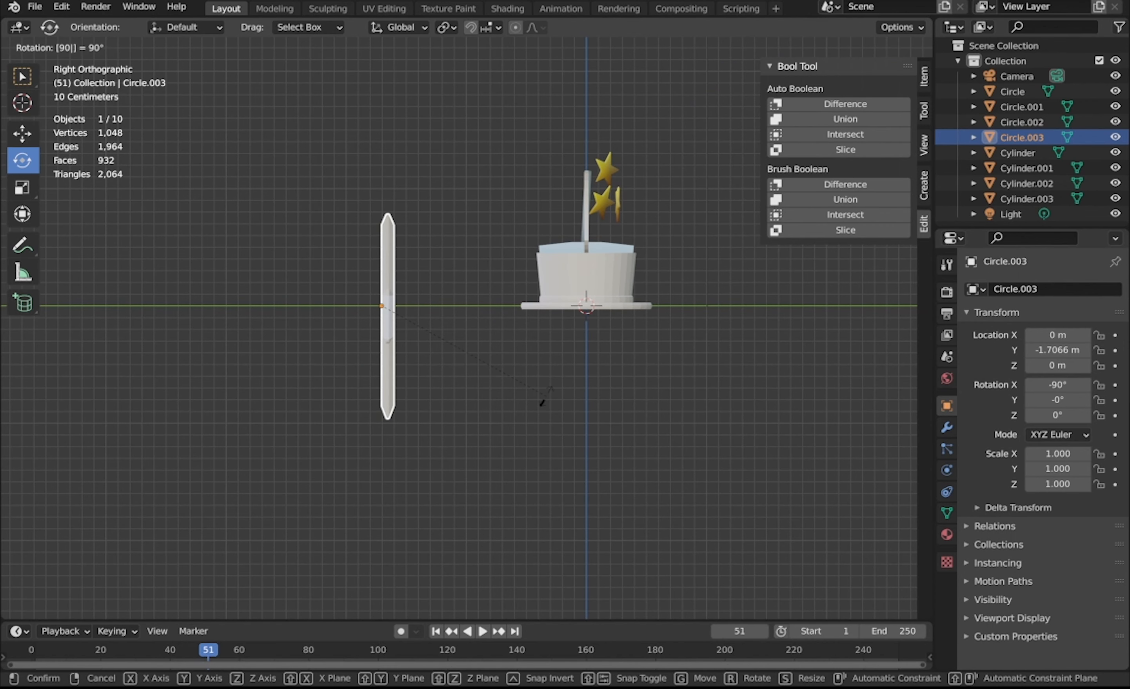
key(Return)
Move the upright star about 1.85 m along Y and 1.38 m up, above the hat, and scale it to about 0.382
key(g)
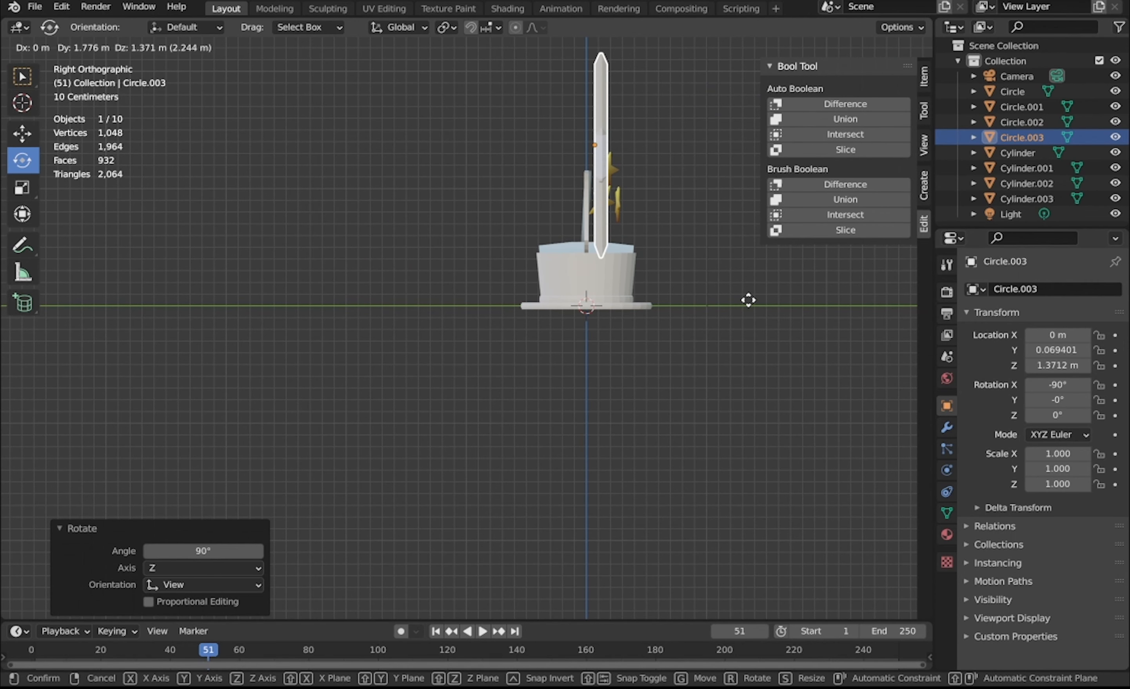
click(751, 283)
key(s)
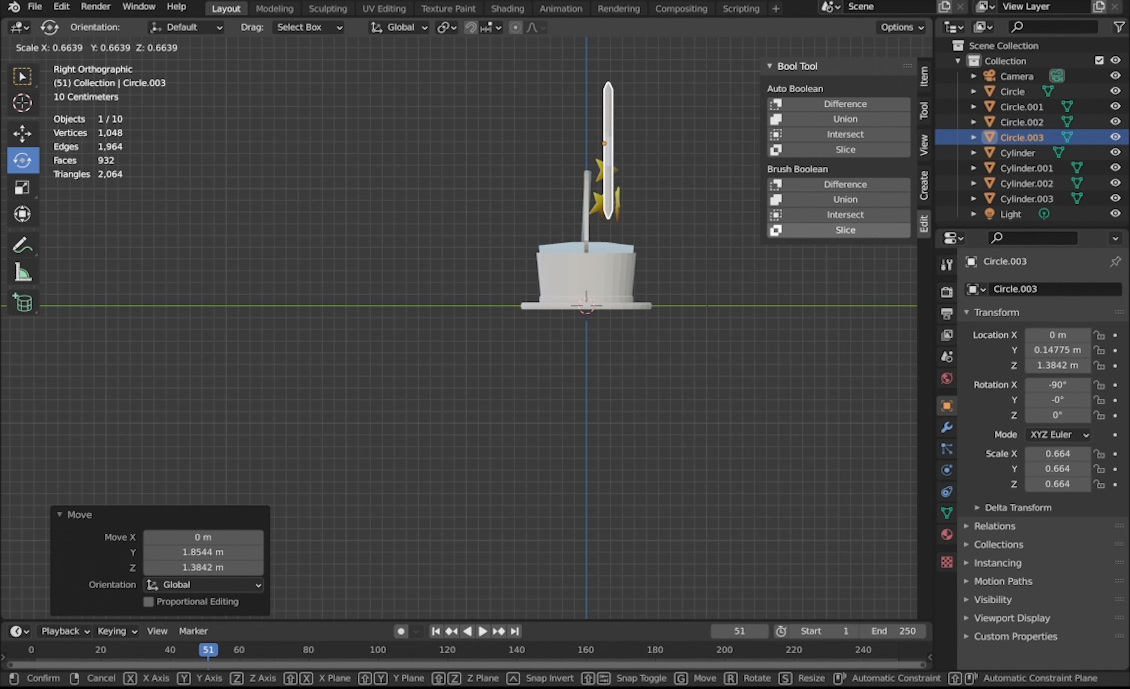
click(616, 334)
middle_drag(616, 333, 655, 365)
key(KP_1)
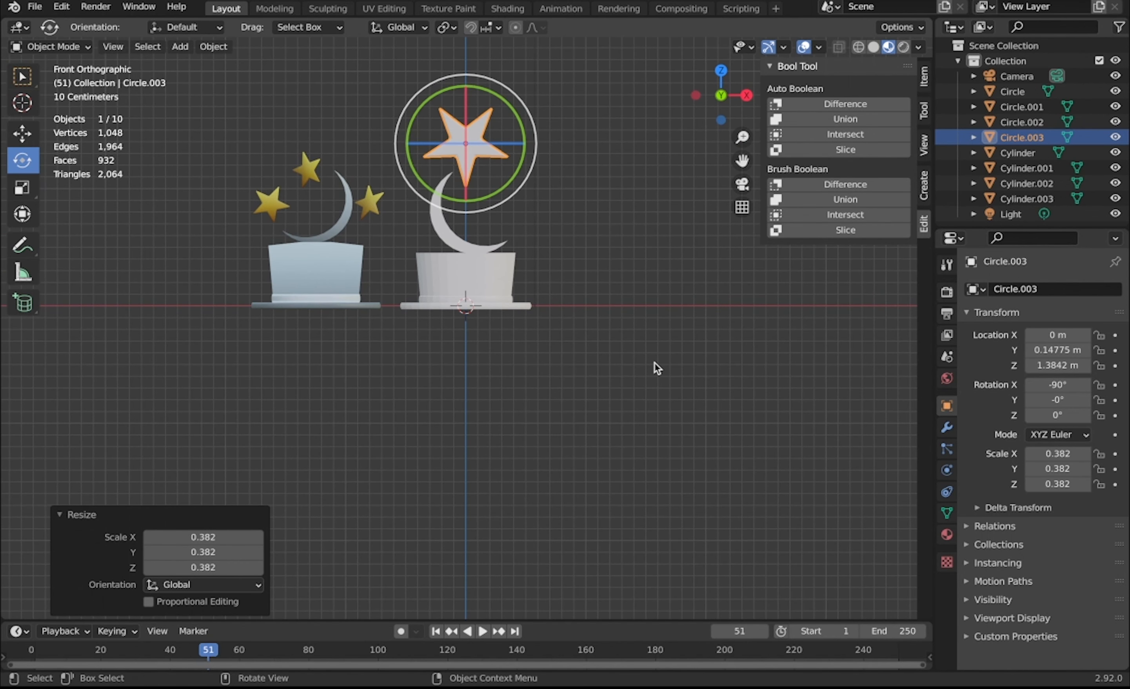
Shrink the star to about 0.197 by comparing it with the yellow reference star, and place it just outside the crescent's upper tip
key(g)
click(699, 412)
key(s)
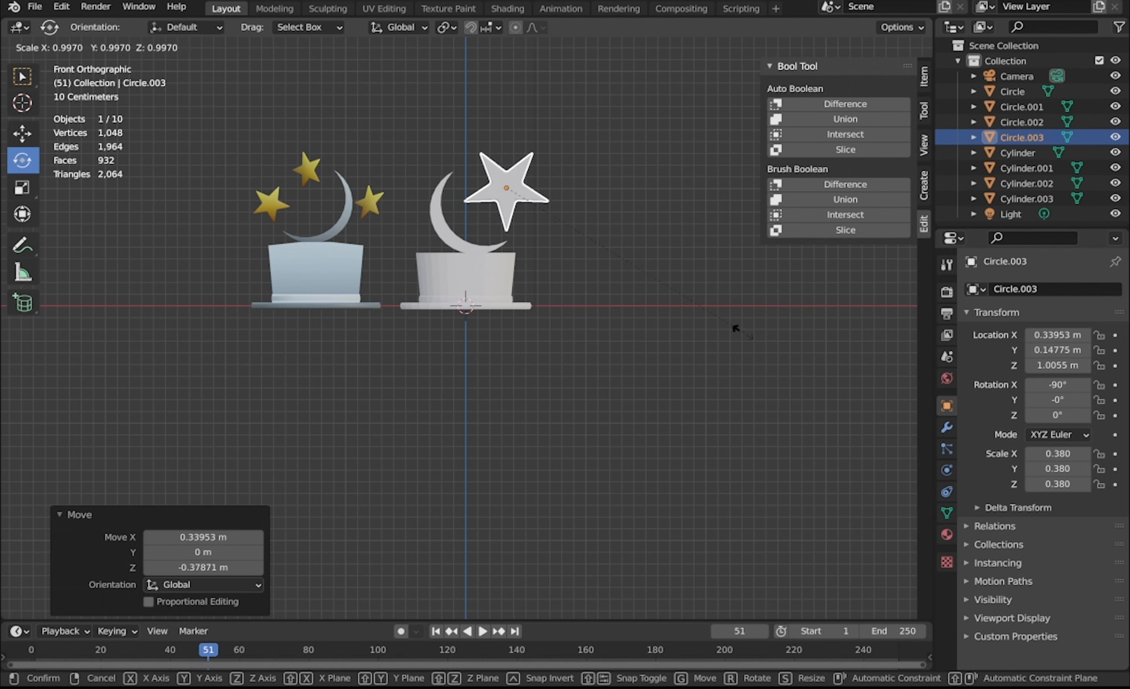
click(674, 306)
key(g)
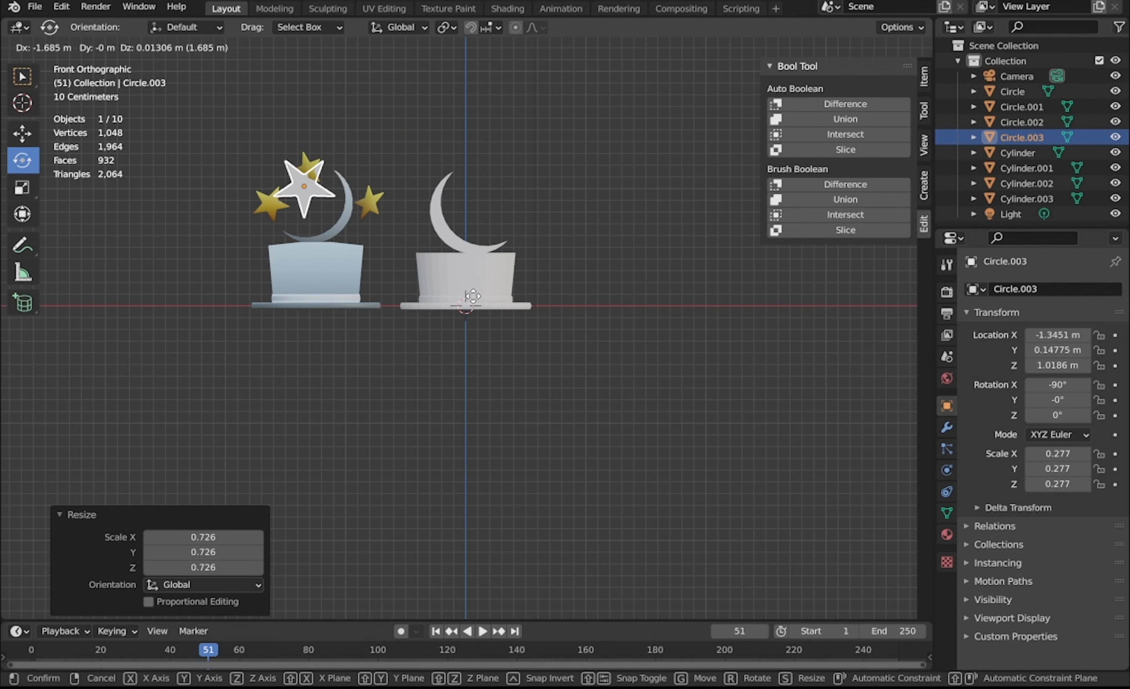
click(441, 311)
key(s)
click(468, 275)
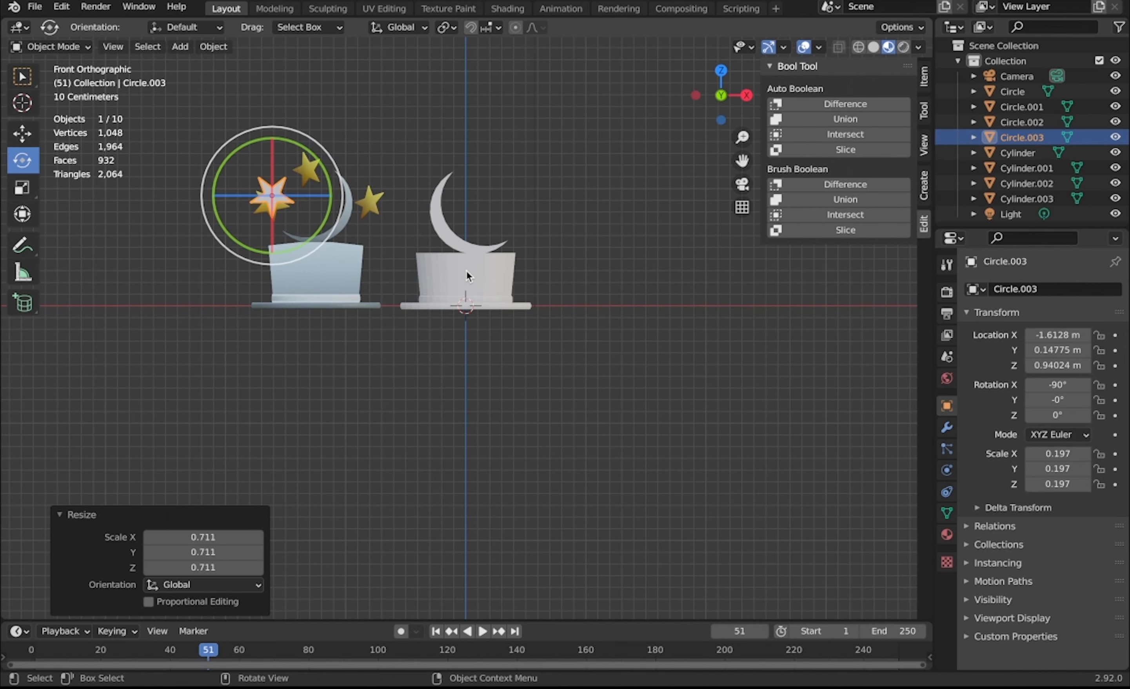
key(g)
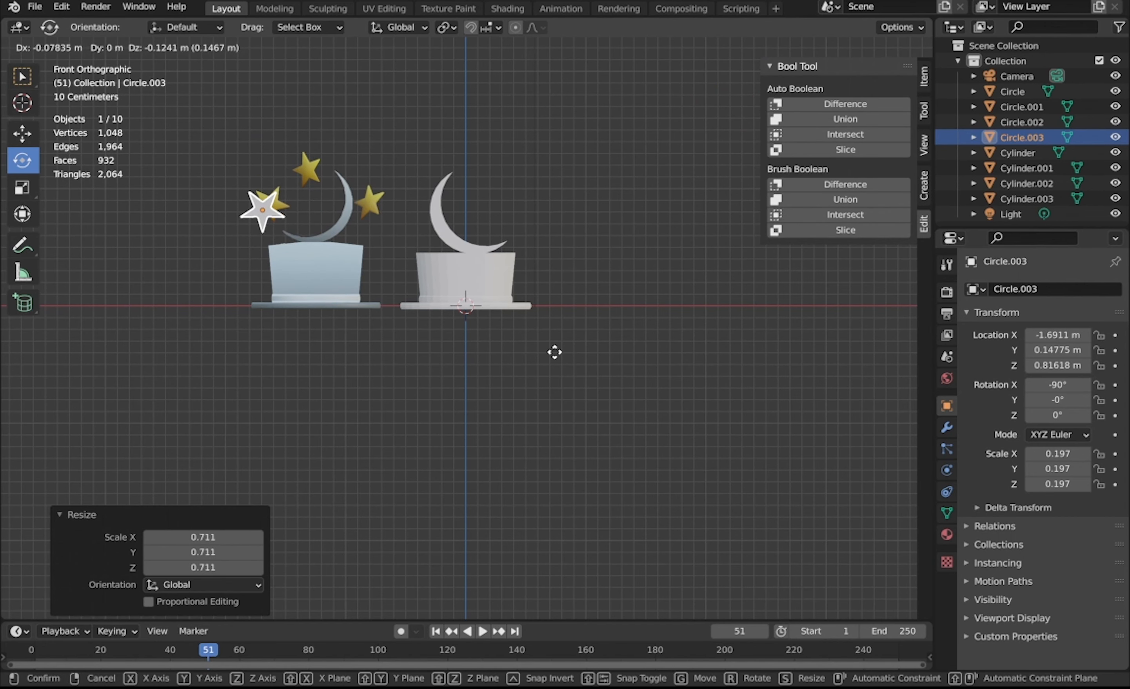
click(700, 336)
Duplicate the star twice, placing one copy above the moon and the other about 0.35 m along X and 0.30 m lower
key(shift+d)
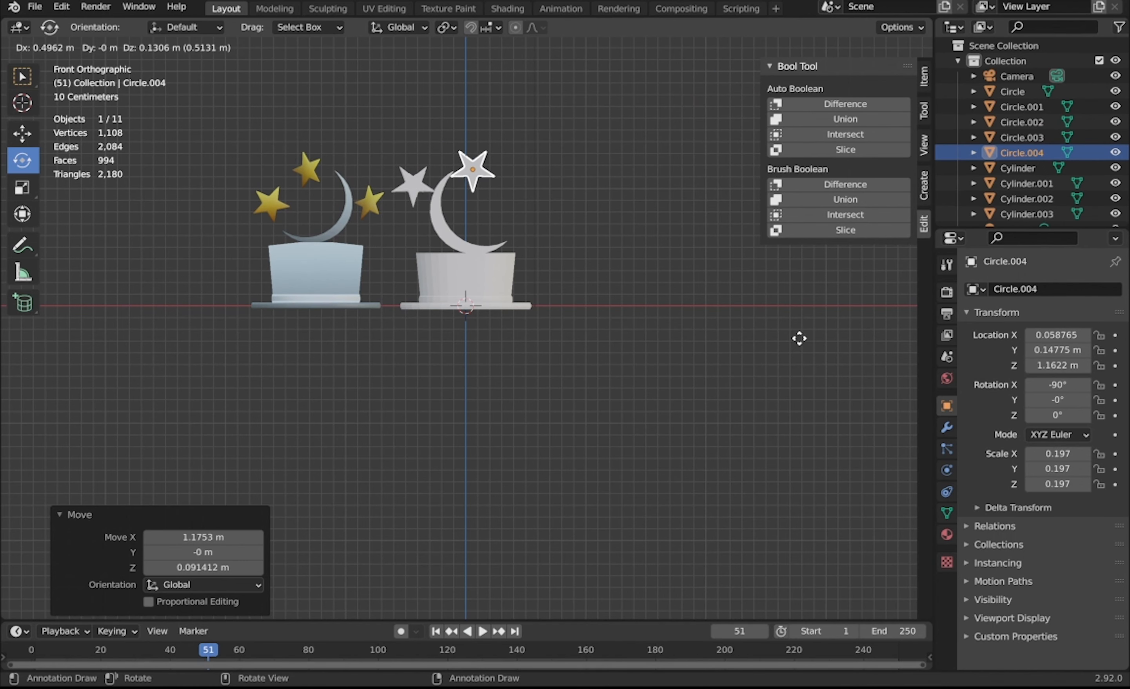
click(803, 337)
key(shift+d)
click(850, 368)
middle_drag(849, 368, 851, 370)
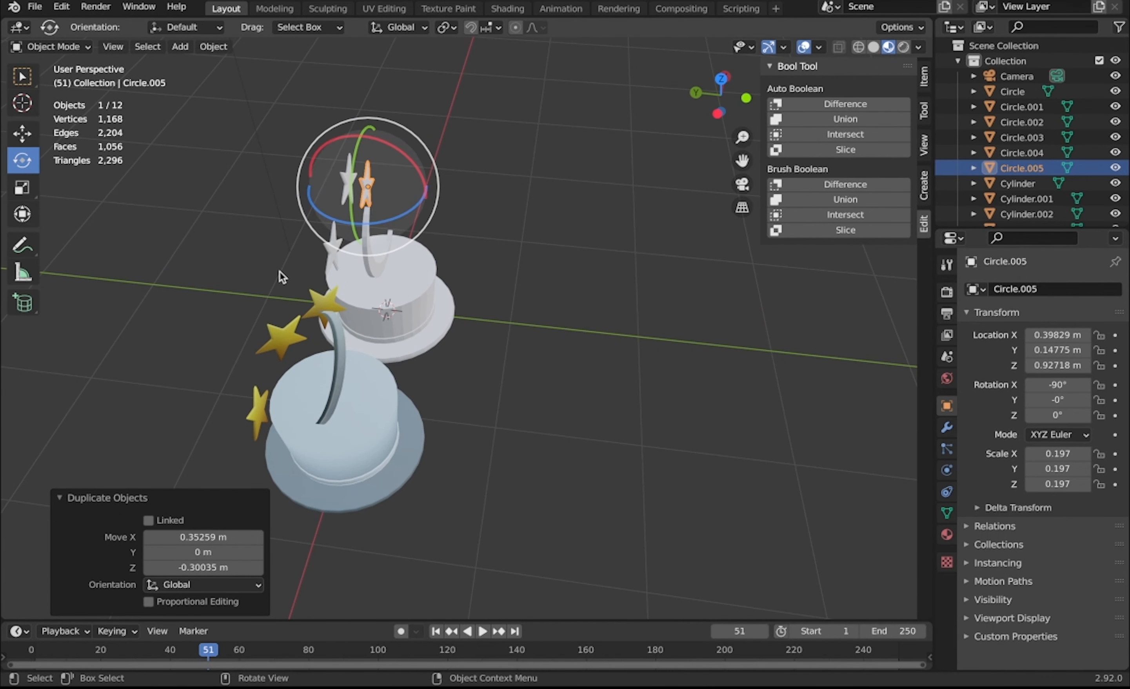
Move the first star beside the crescent's upper tip about -0.13 m along the Y axis
click(337, 260)
key(g)
key(z)
key(x)
key(y)
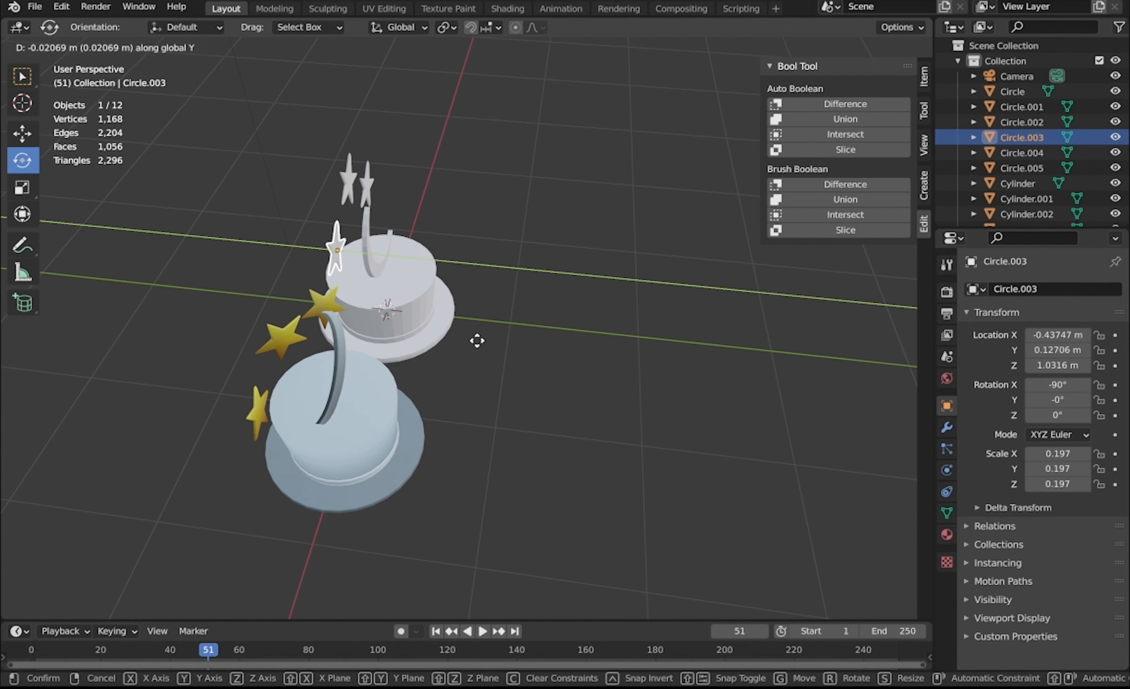
click(492, 352)
Tilt that same star by about -11.7° and, from a second viewing angle, by about 14.5°
key(r)
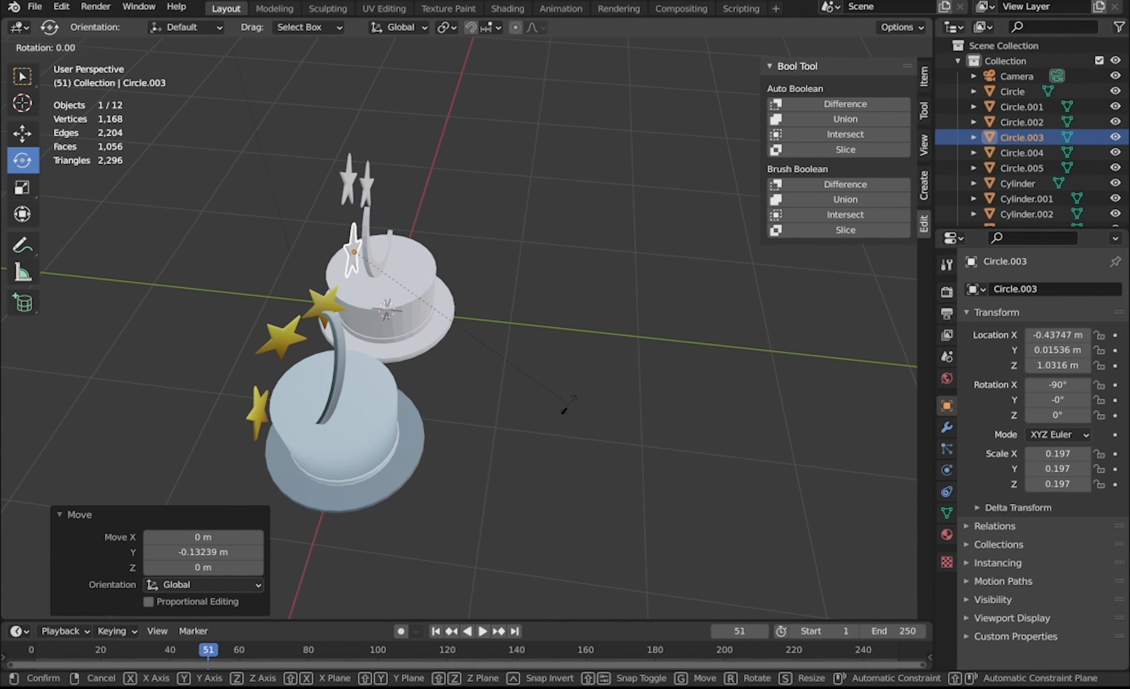
click(593, 366)
middle_drag(598, 363, 596, 372)
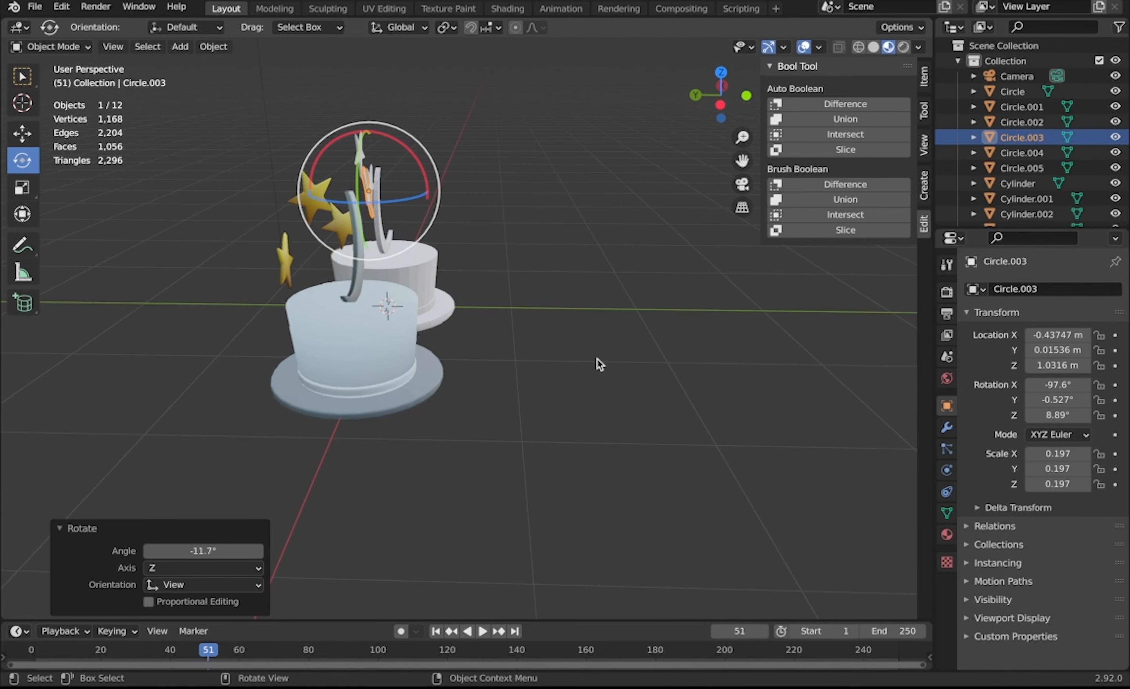
key(r)
click(547, 408)
middle_drag(548, 408, 548, 408)
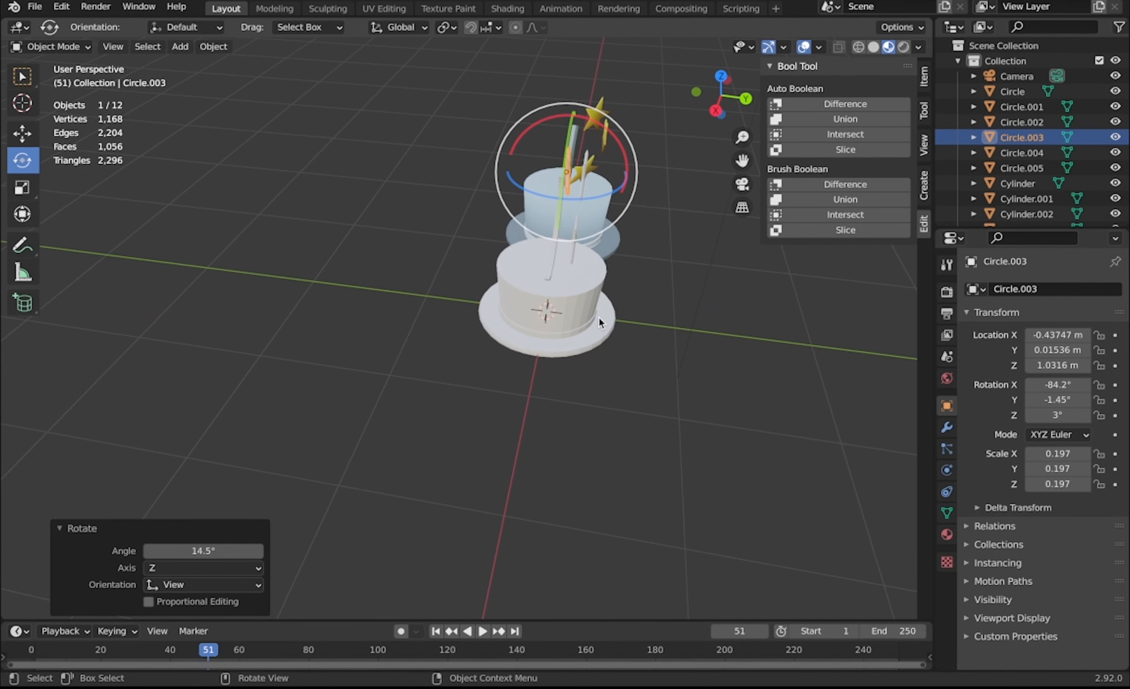
Move the star on the moon's open side about -0.12 m in Y and rotate it by about -8.8°
click(575, 245)
key(g)
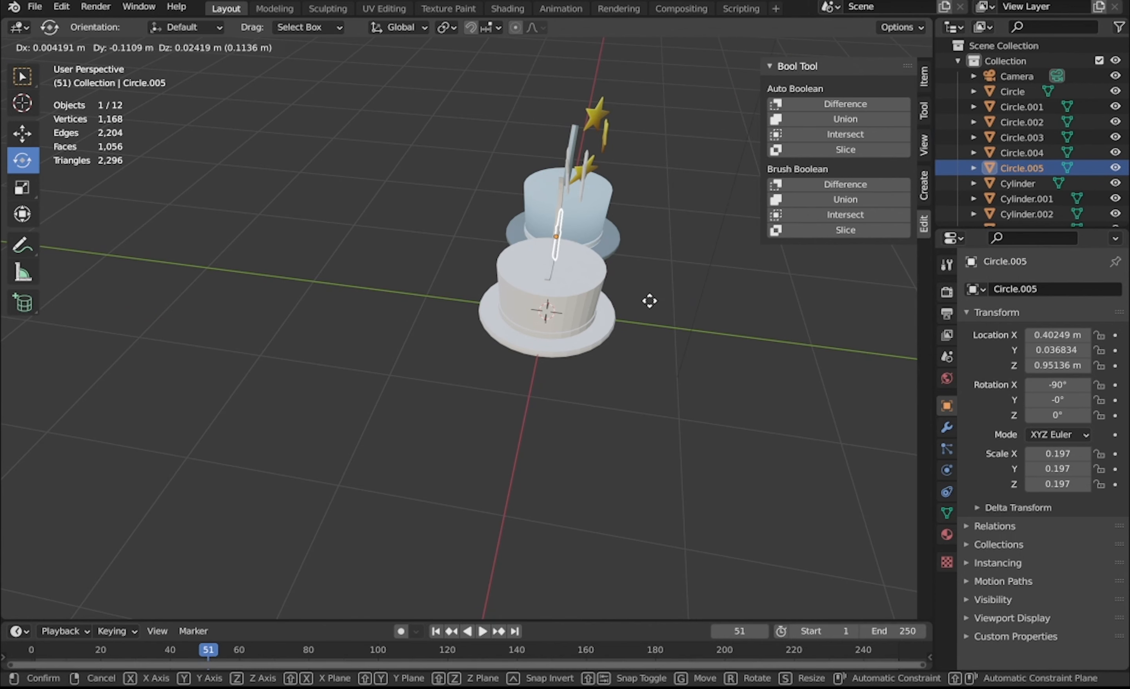
click(650, 301)
key(r)
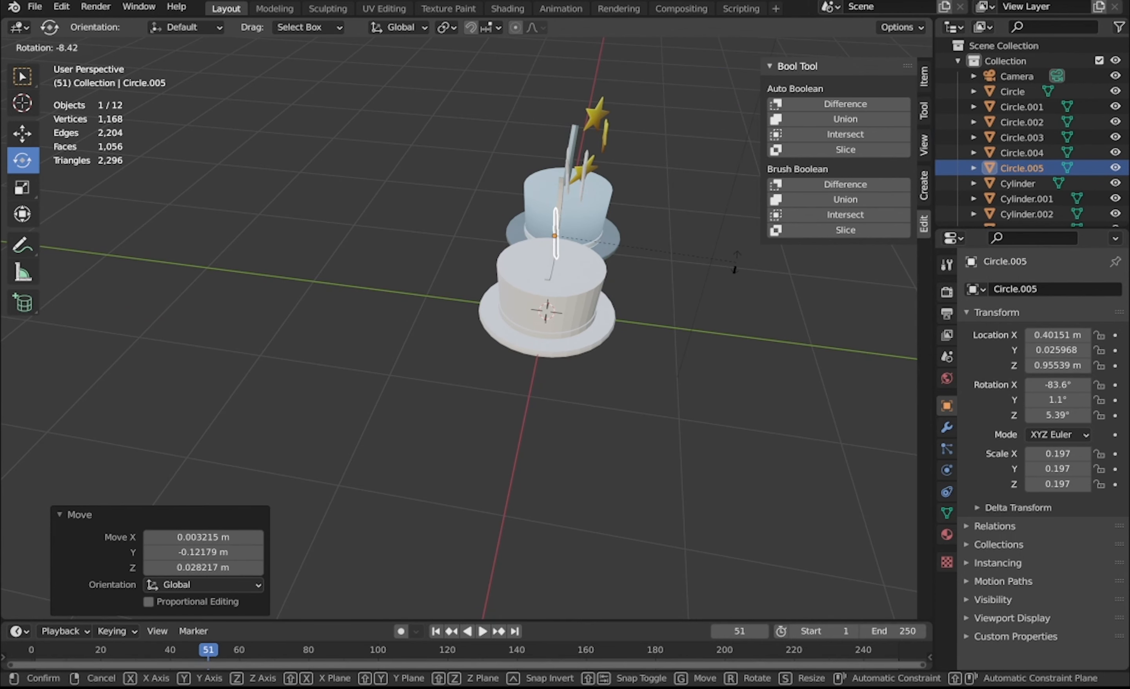
click(738, 264)
middle_drag(741, 266, 739, 263)
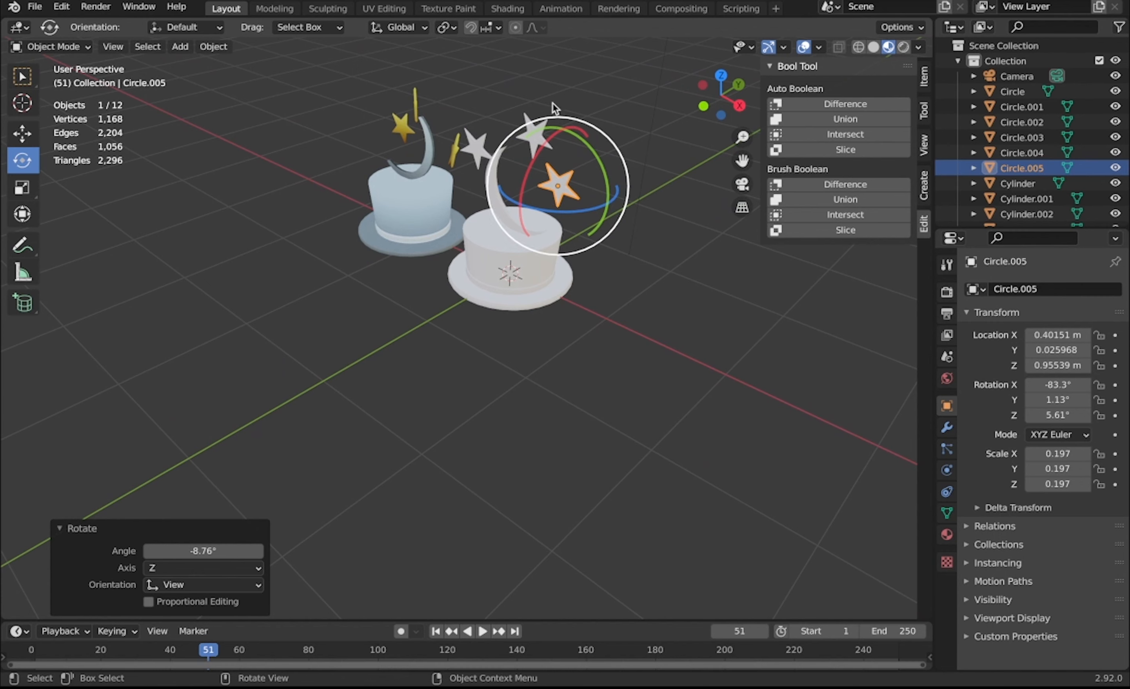
Select the star above the moon and rotate it by about 18.7°
click(534, 144)
middle_drag(621, 139, 639, 156)
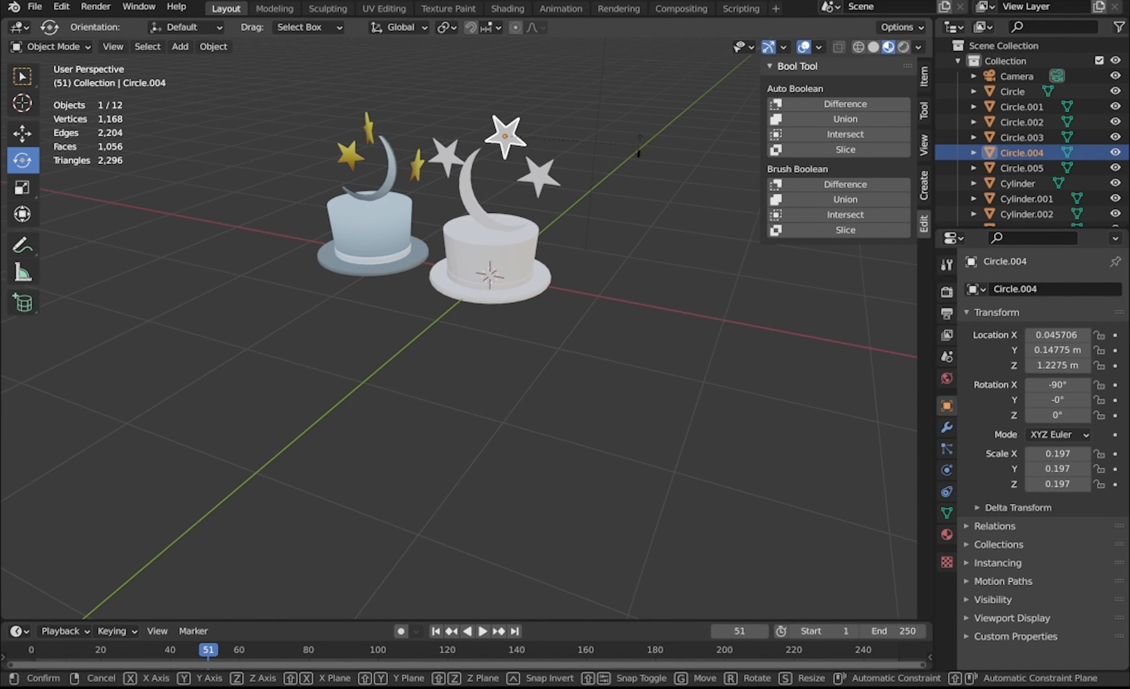
key(r)
click(664, 206)
middle_drag(666, 207, 667, 206)
Move the topmost star about -0.19 m along the Y axis to line it up with the moon
key(g)
key(z)
key(x)
key(y)
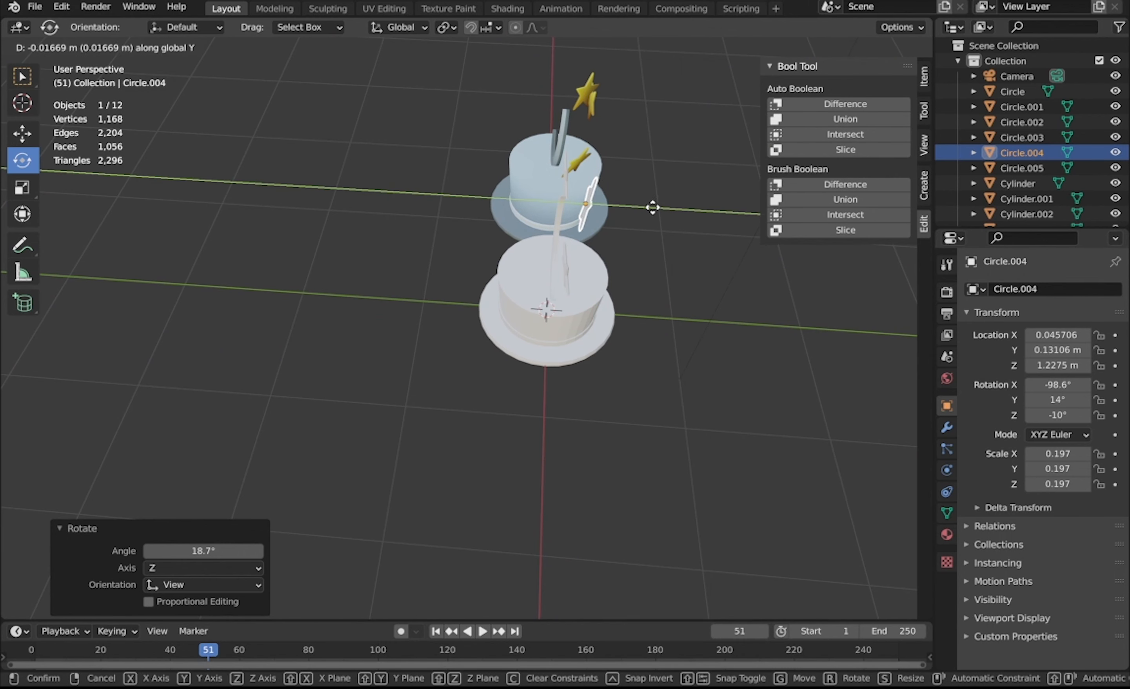
click(634, 207)
middle_drag(633, 207, 633, 207)
key(Tab)
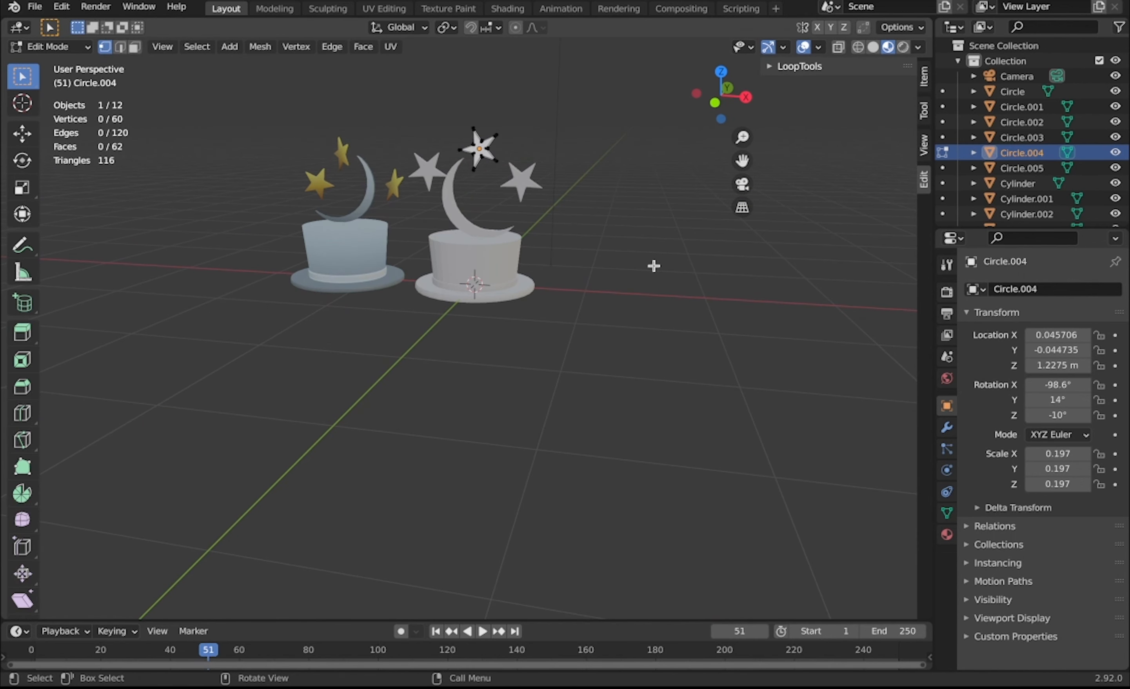
key(Tab)
Lower the undecorated hat about 0.115 m along the Z axis, away from the moon
scroll(656, 269, up, 3)
middle_drag(654, 266, 654, 265)
click(528, 352)
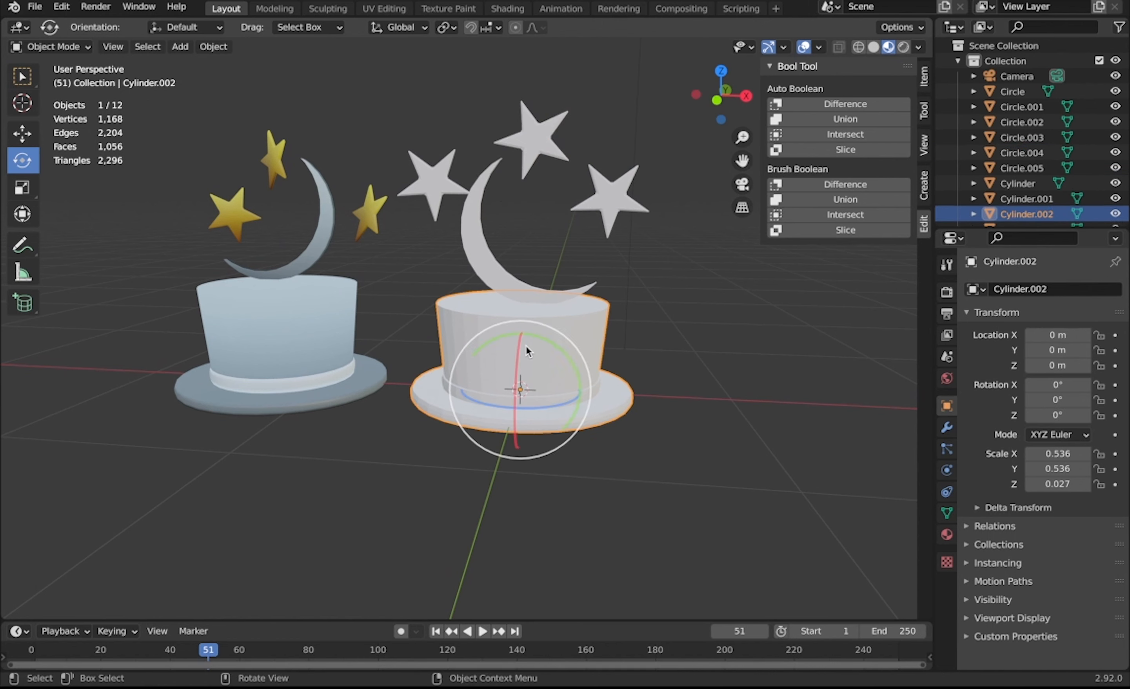
key(g)
key(z)
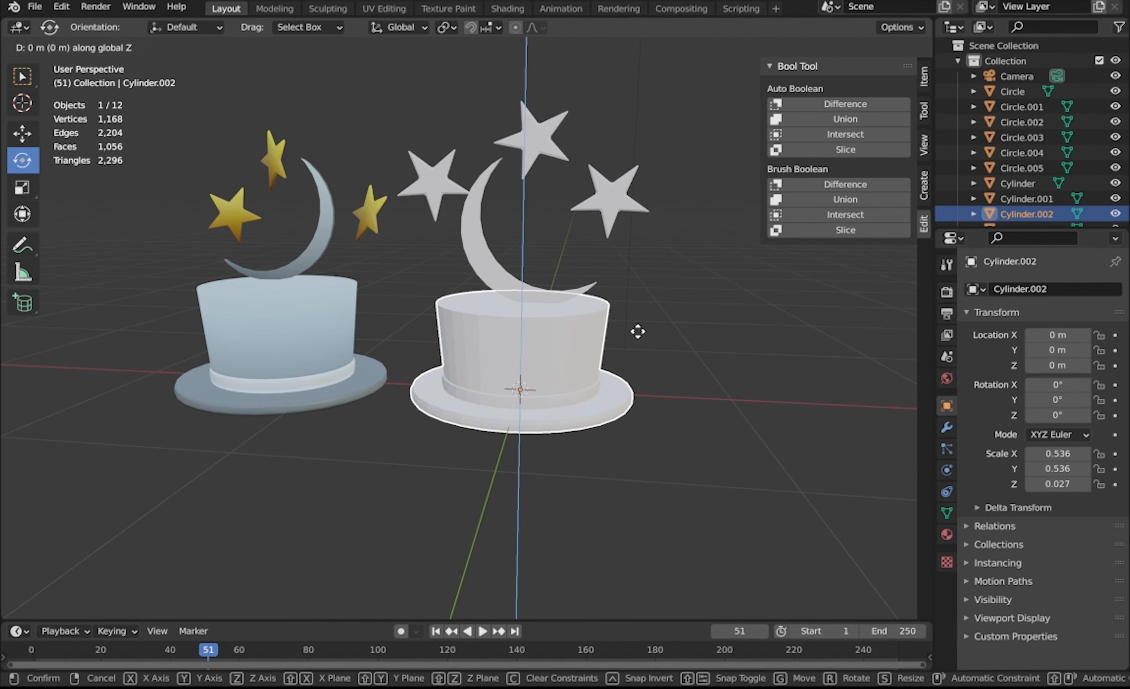
click(633, 355)
Select the hat's top face in Edit Mode and raise it about 0.039 m along Z
key(Tab)
click(560, 332)
click(135, 47)
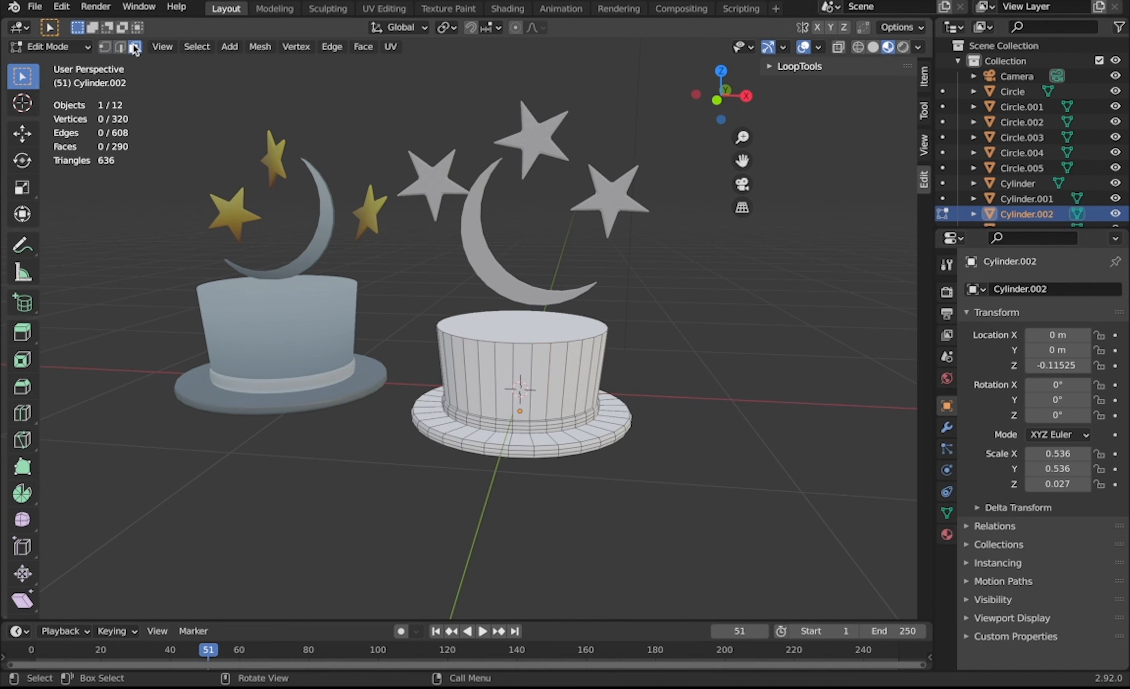
click(531, 329)
key(g)
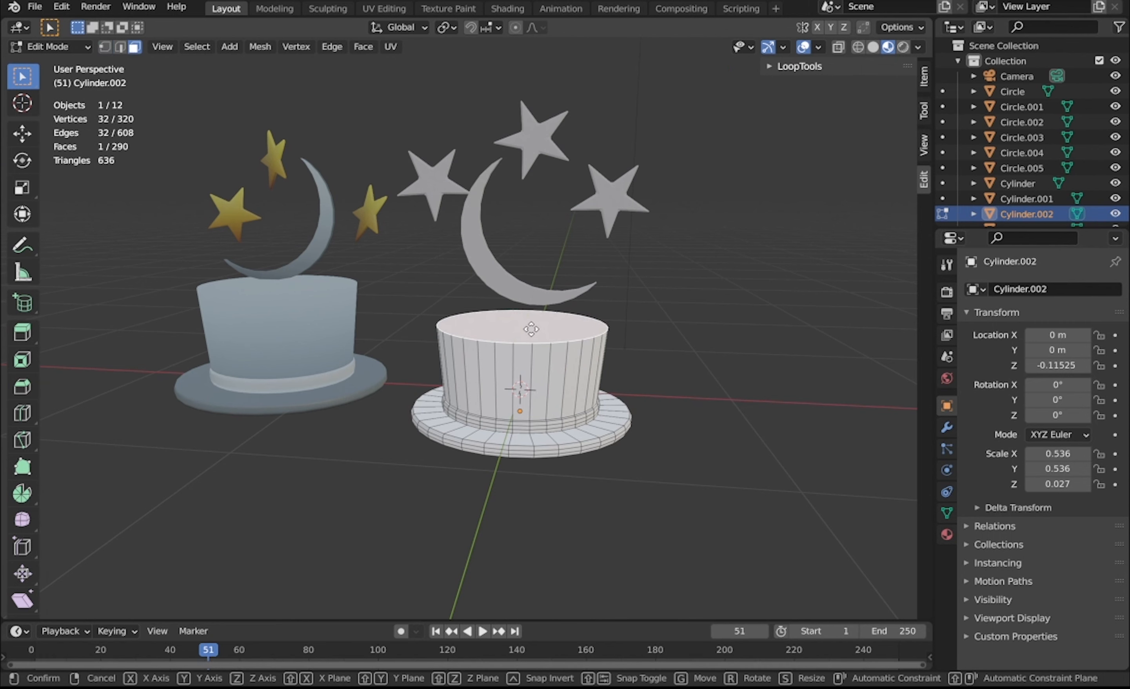
key(z)
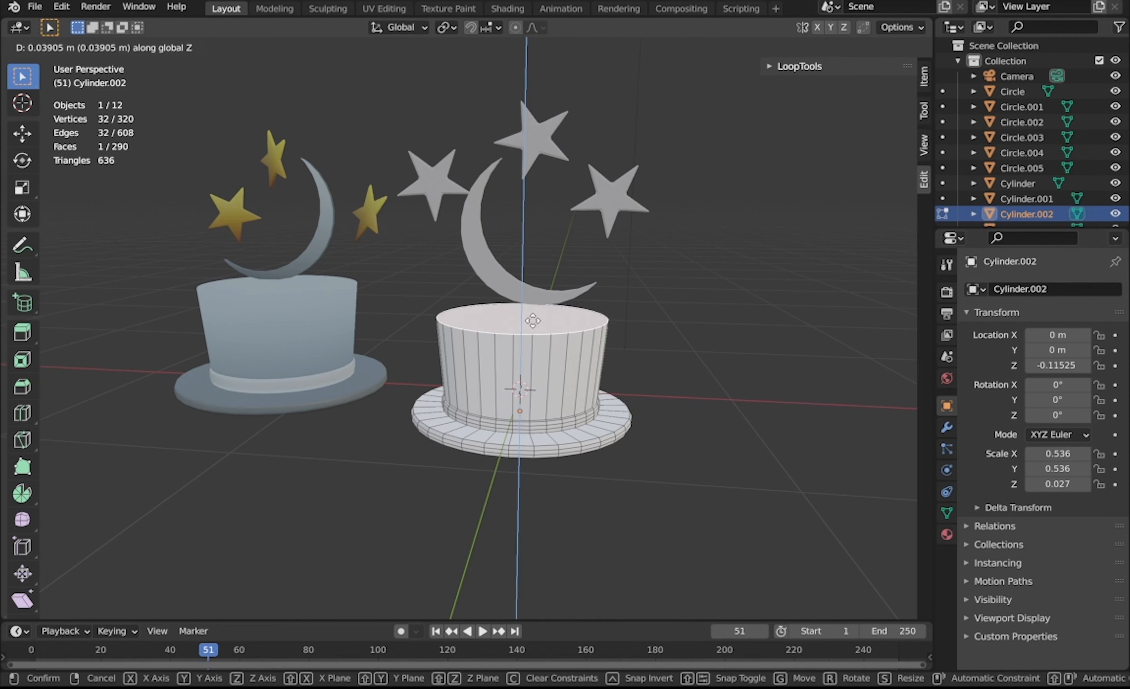
click(533, 324)
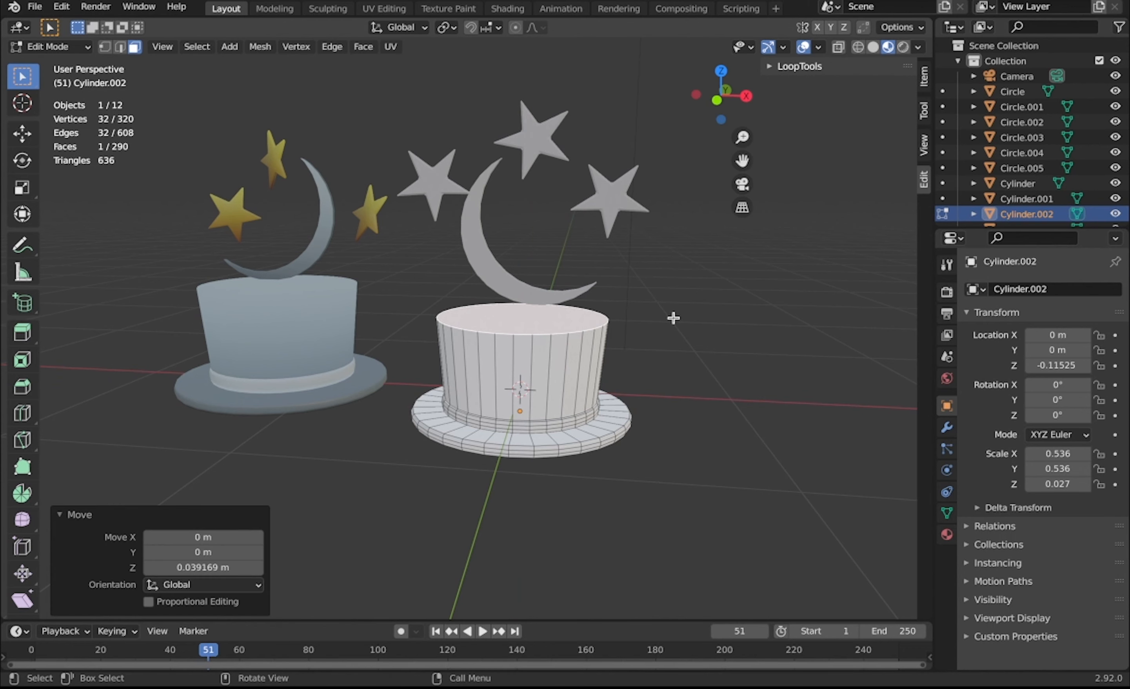
Inset the hat's top face by about 0.437 m, raise the inner face about 0.035 m along Z, and return to Object Mode
key(i)
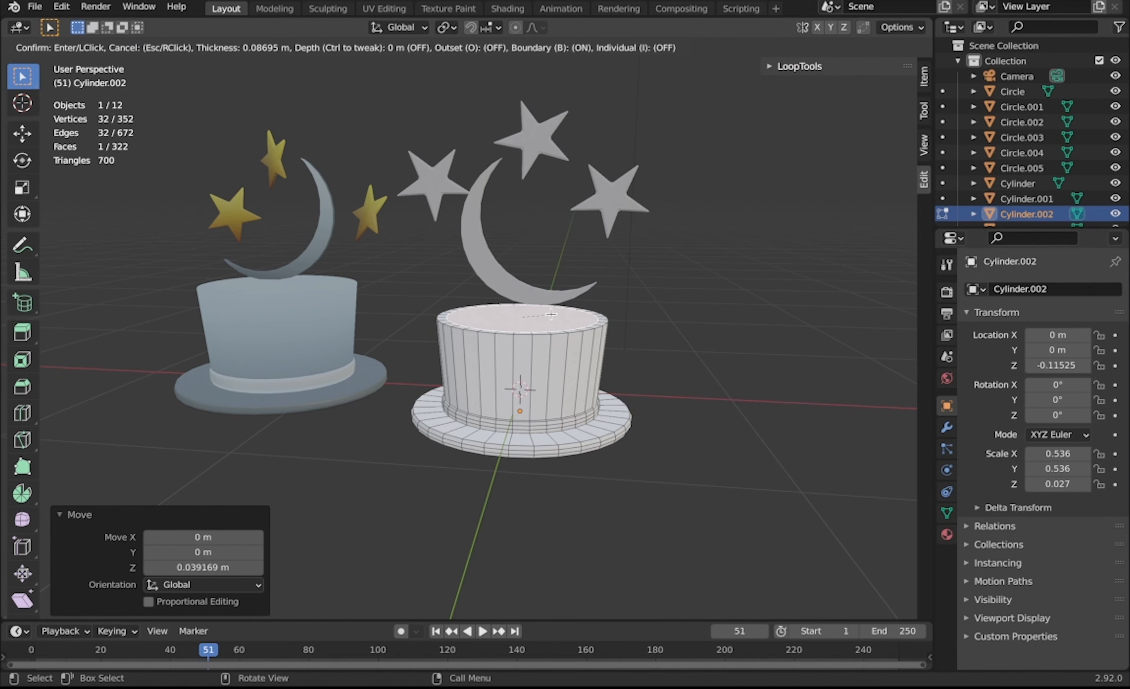
click(537, 316)
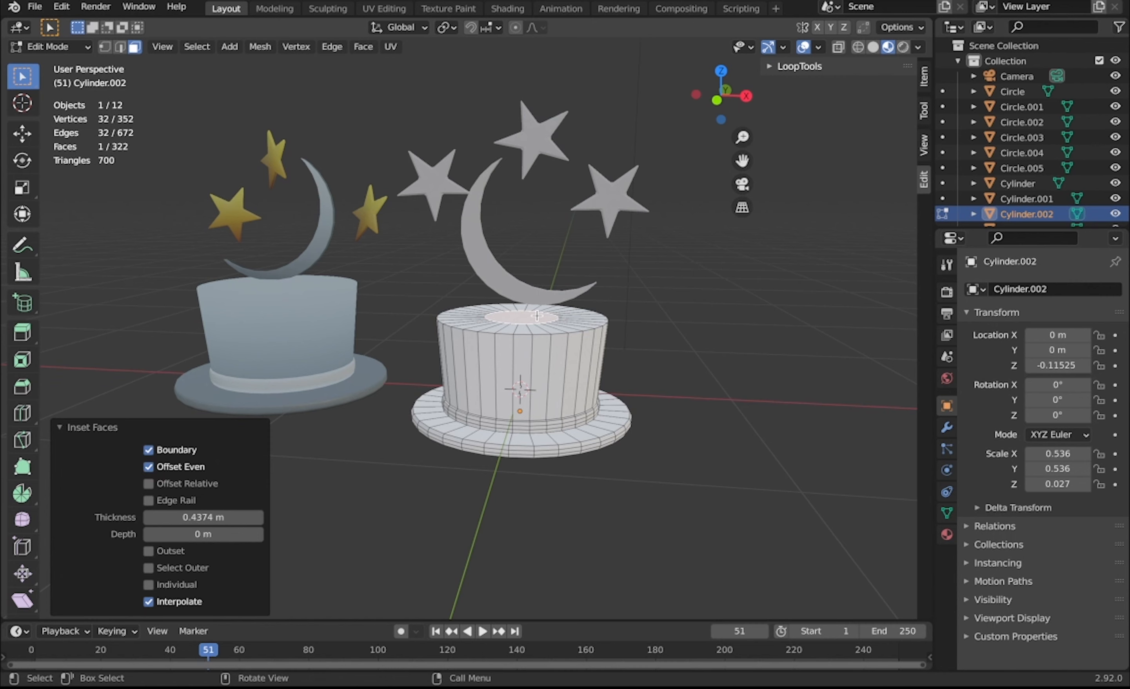
key(g)
key(z)
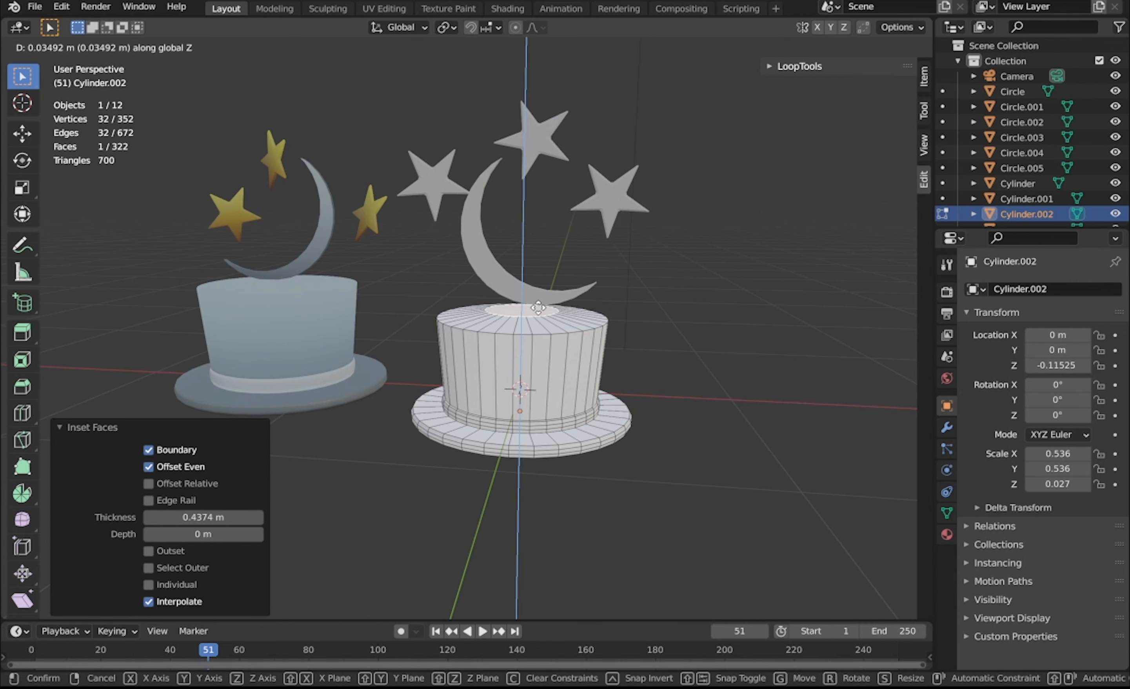
click(538, 309)
key(Tab)
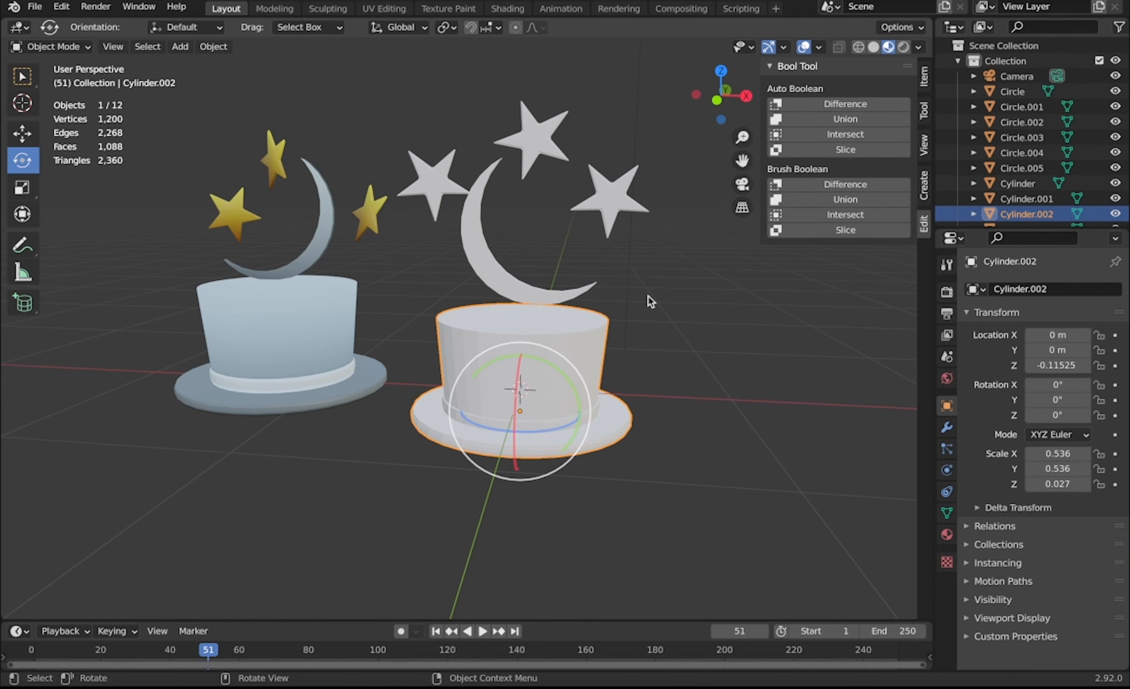
Raise the hat about 0.141 m along the Z axis so the moon's base sinks into the crown
middle_drag(648, 297, 648, 292)
key(g)
key(z)
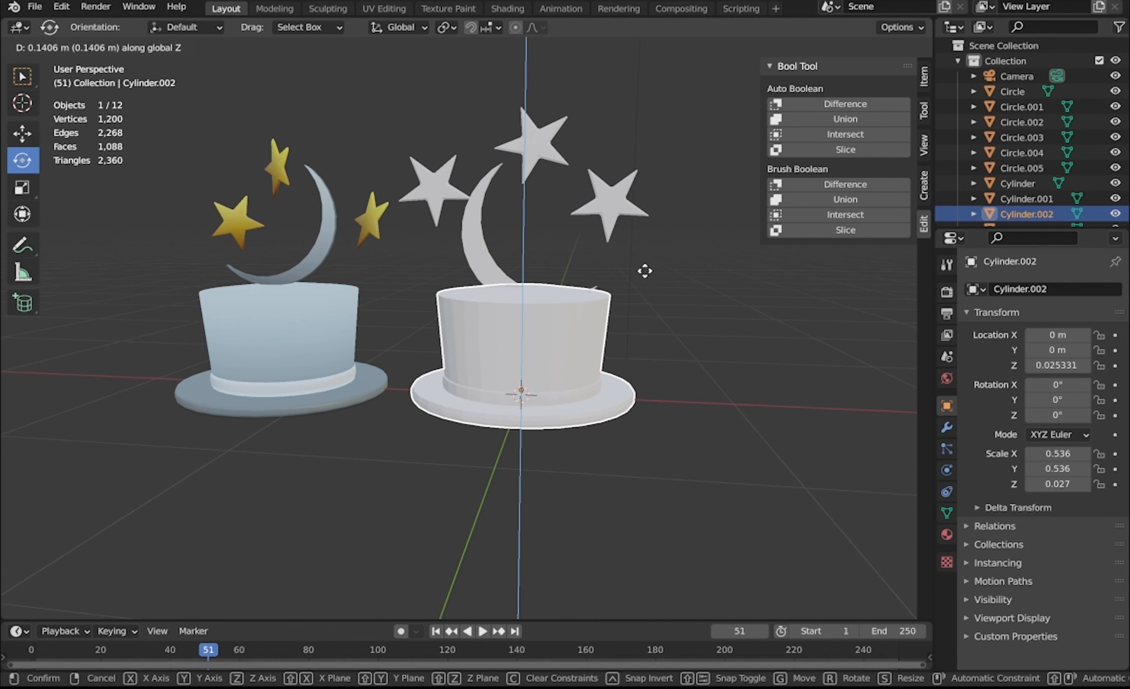
click(644, 270)
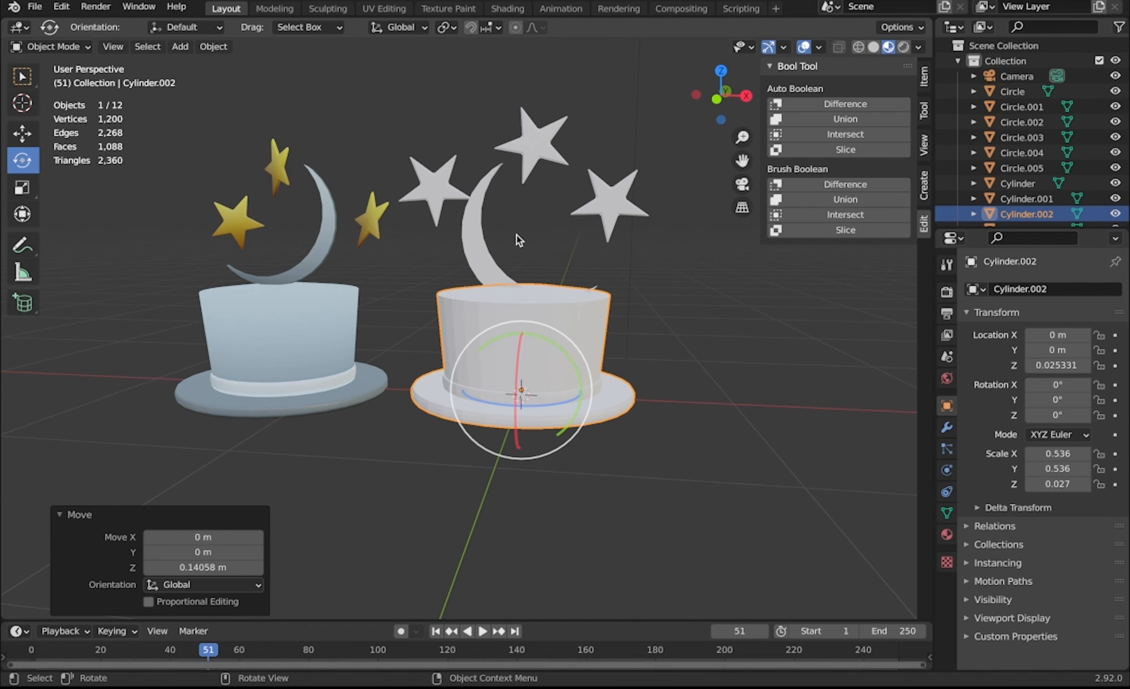
Select the crescent moon and its three stars and raise them about 0.095 m along the Z axis
click(487, 241)
middle_drag(487, 241, 489, 242)
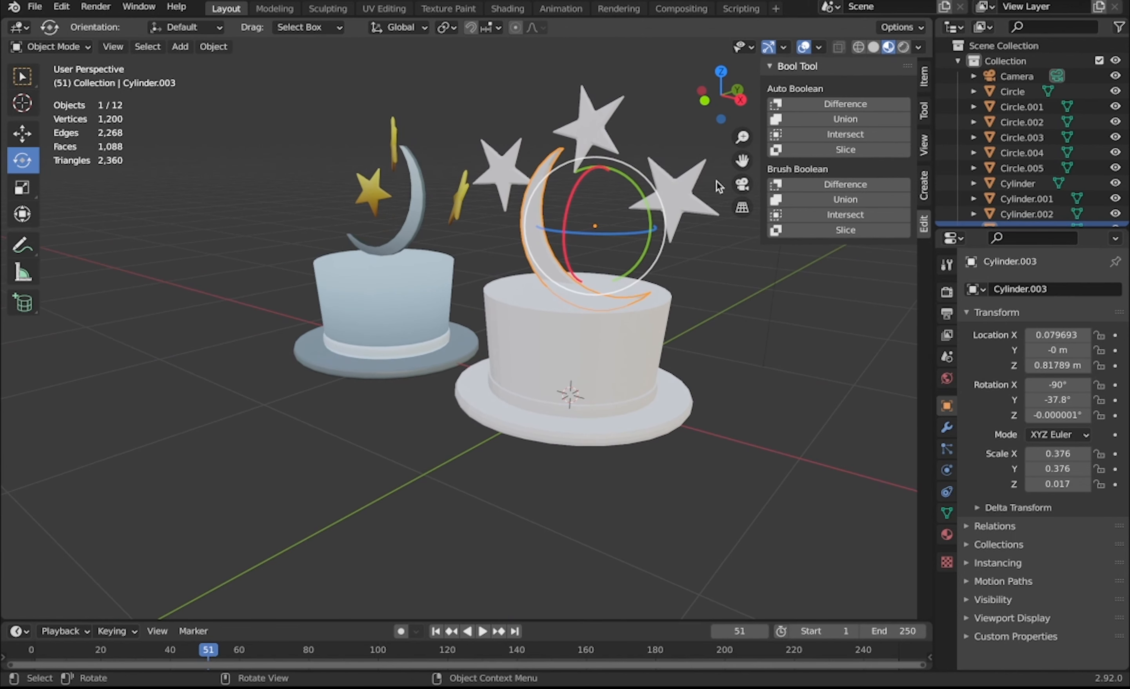
shift+click(693, 195)
shift+click(601, 131)
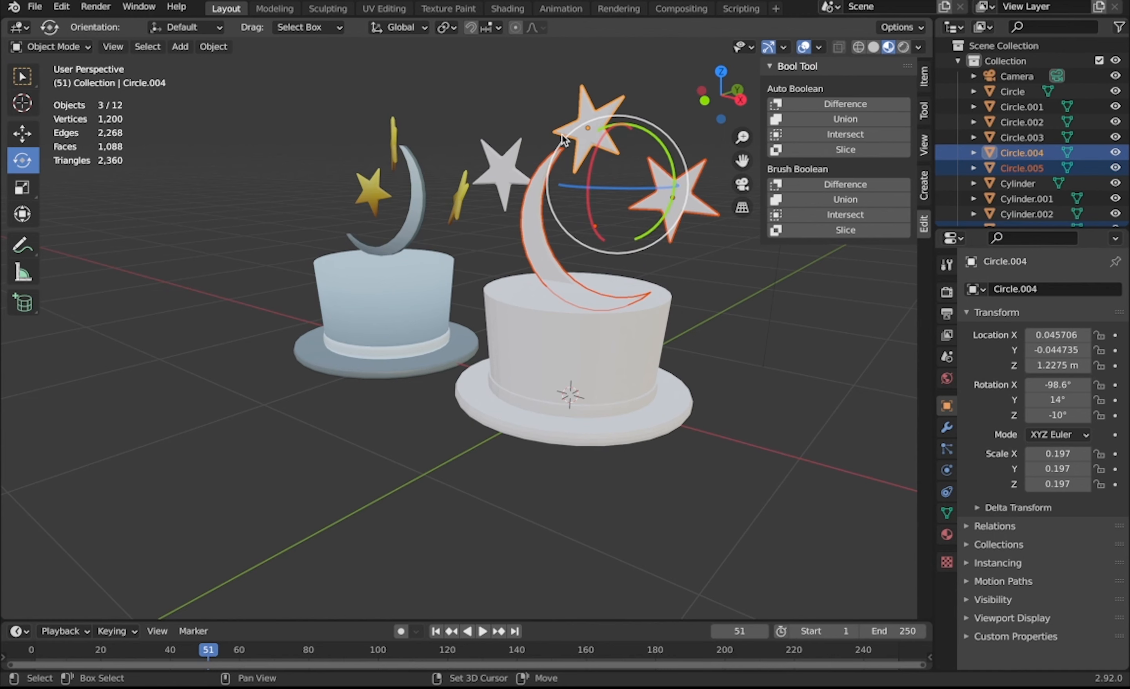
shift+click(509, 160)
middle_drag(509, 160, 509, 160)
key(g)
key(z)
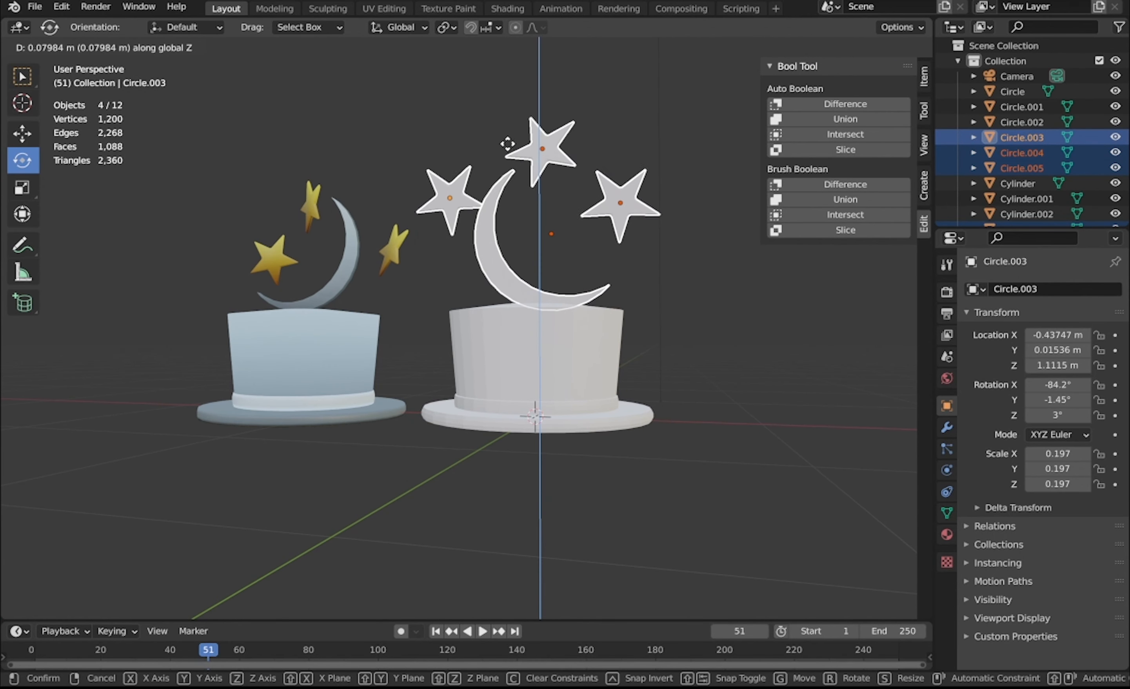
click(528, 144)
Select only the three stars and lower them about 0.054 m along the Z axis
click(672, 205)
click(624, 202)
shift+click(536, 155)
shift+click(435, 206)
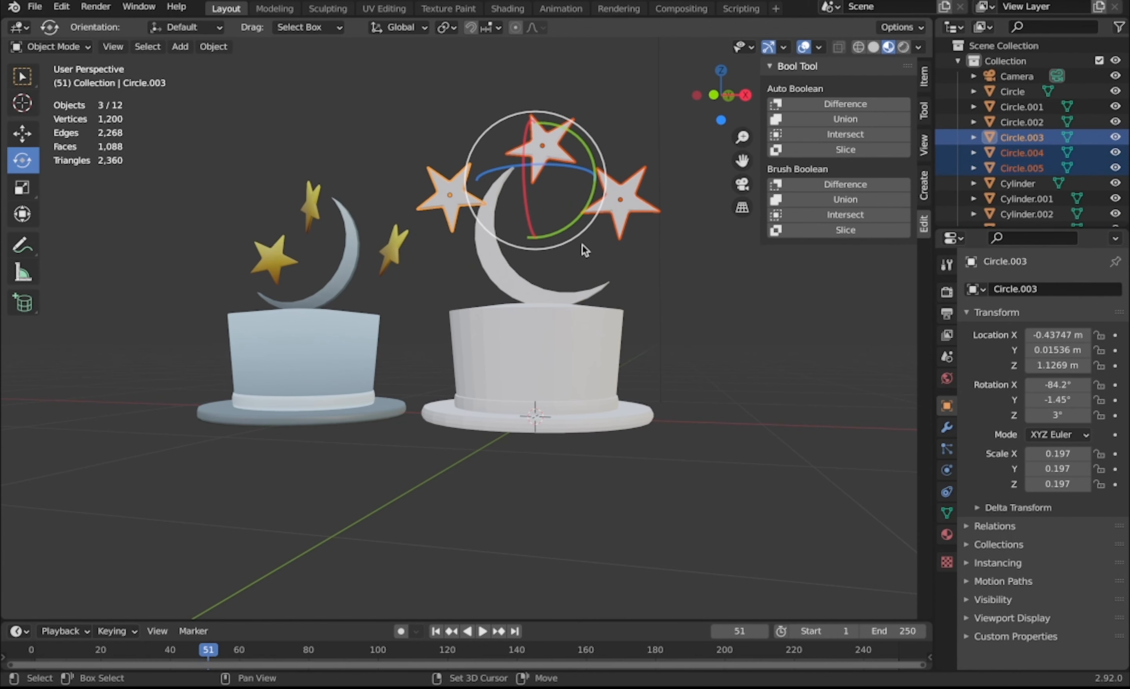
key(g)
key(z)
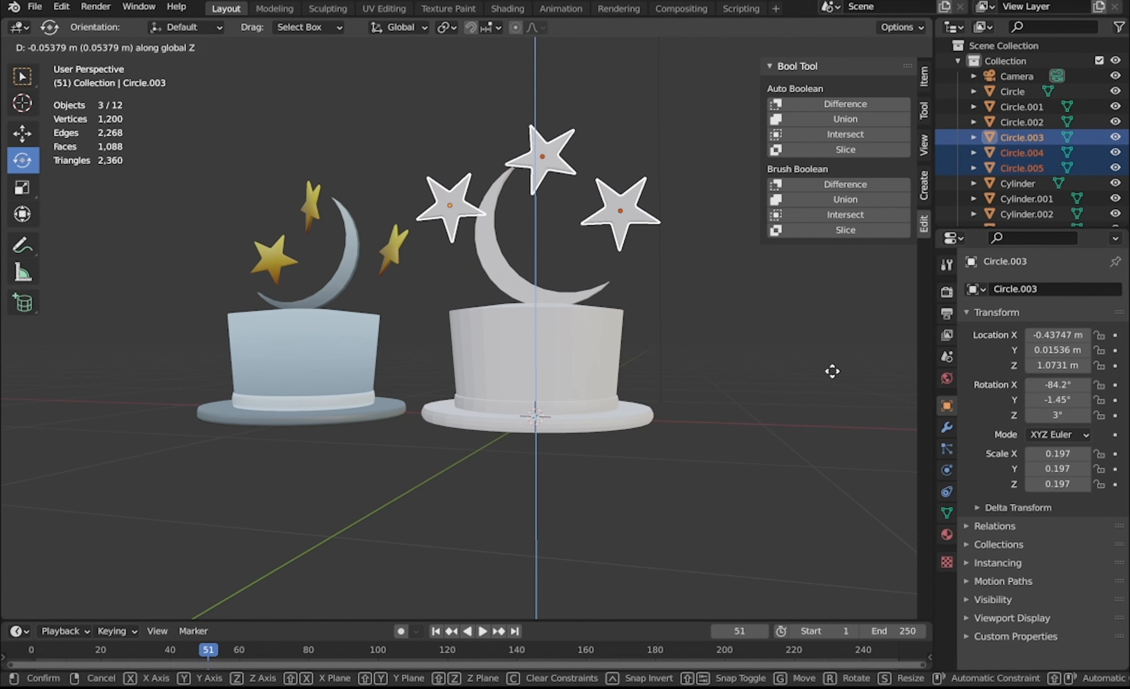
click(836, 376)
click(835, 376)
Select the uncolored hat with its moon and stars and switch to the UV Editing workspace
key(Tab)
scroll(834, 372, up, 4)
key(Tab)
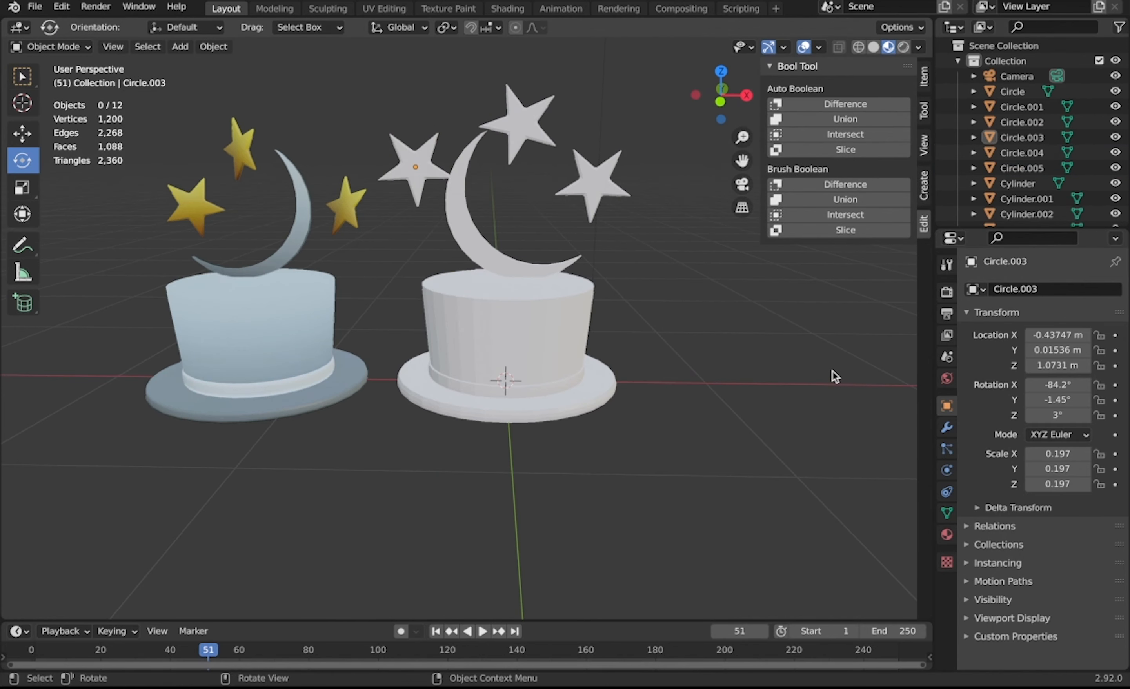
scroll(716, 378, up, 4)
scroll(716, 378, down, 3)
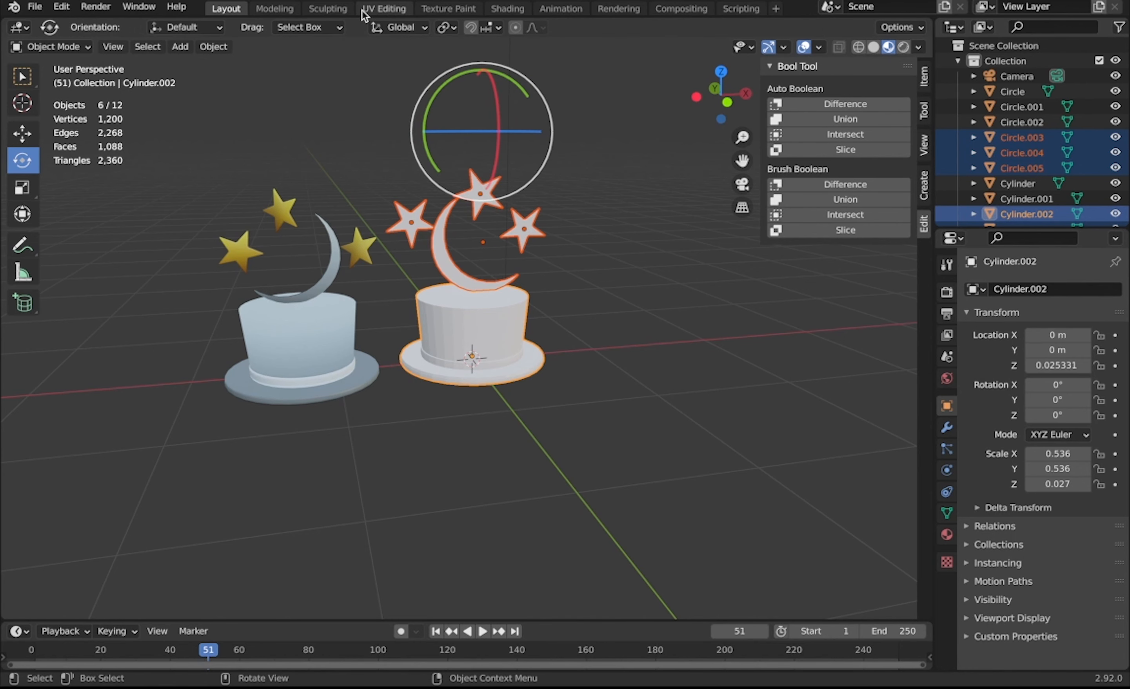
click(383, 9)
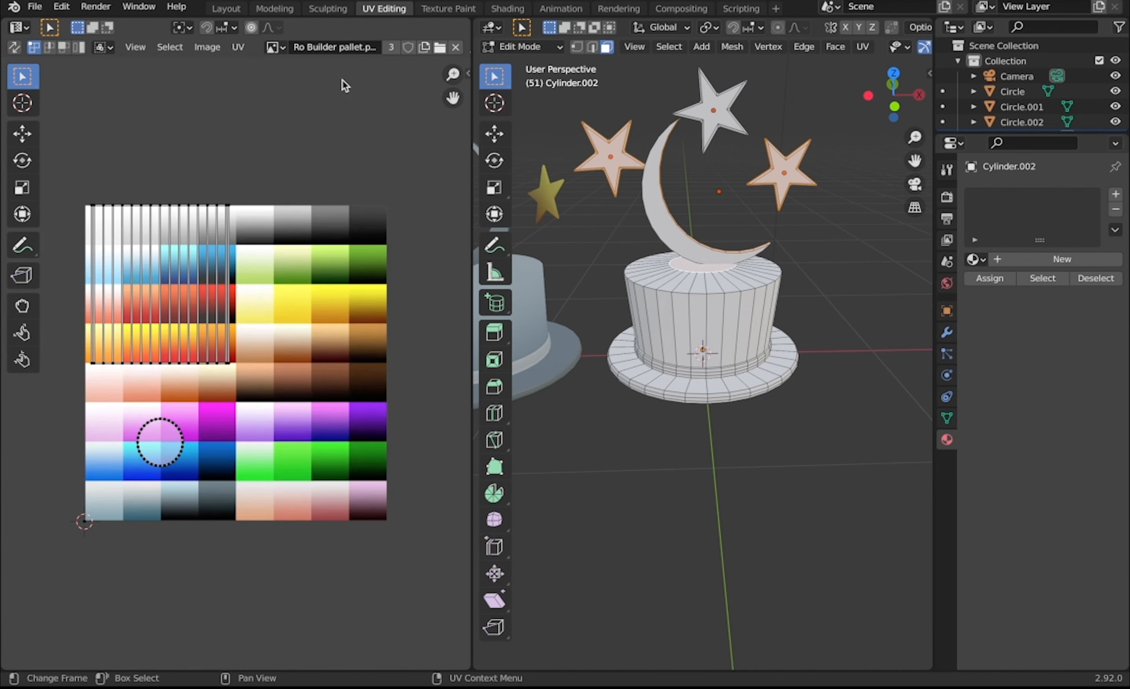
Unlink the image in the UV editor and load the Ro Builder pallet image
click(456, 47)
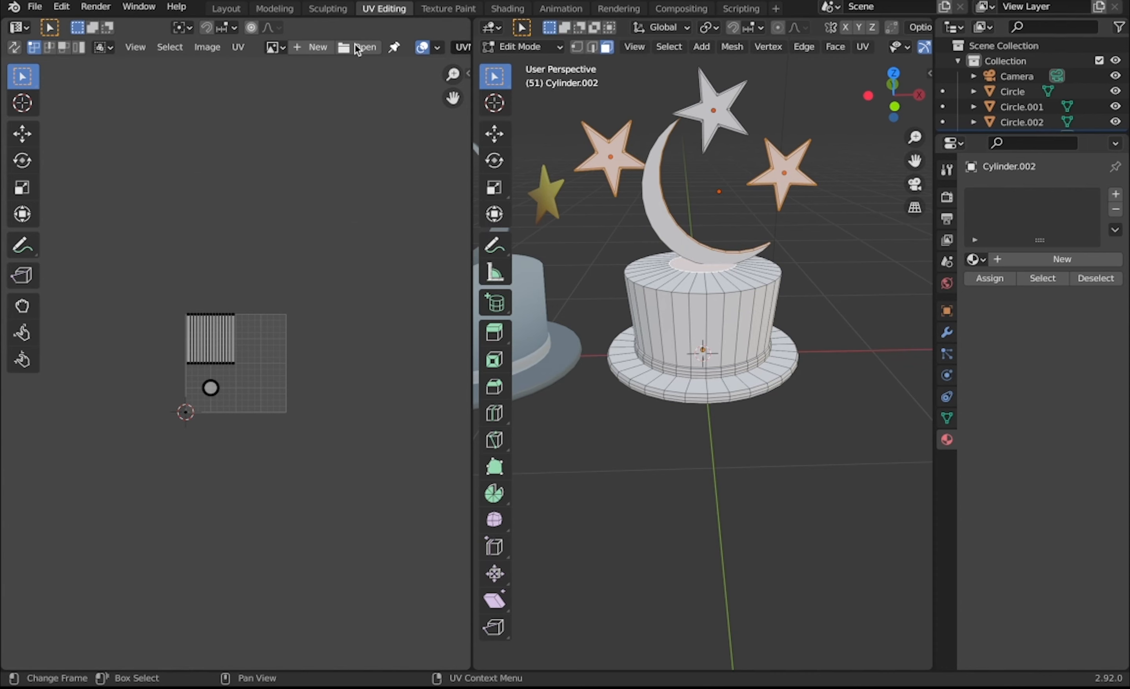
click(357, 47)
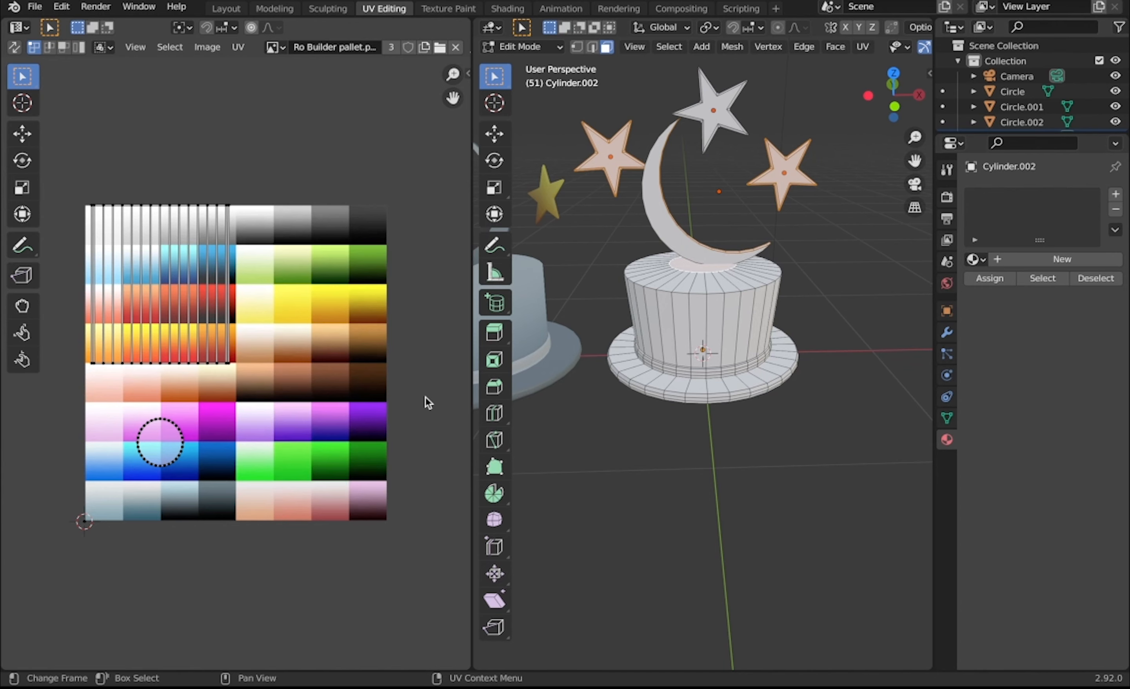
Select all face loops of the hat band around the base of the crown
shift+scroll(664, 439, left, 5)
shift+scroll(665, 439, right, 4)
shift+scroll(664, 438, right, 3)
shift+scroll(777, 421, up, 1)
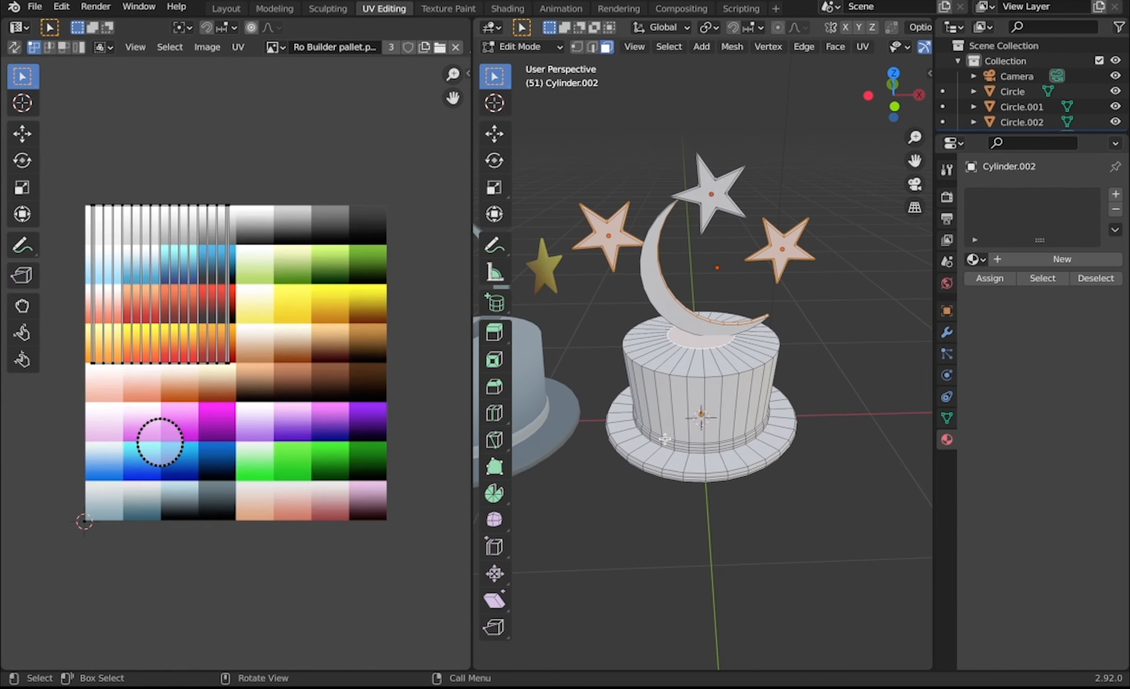
scroll(778, 405, down, 3)
scroll(777, 405, up, 6)
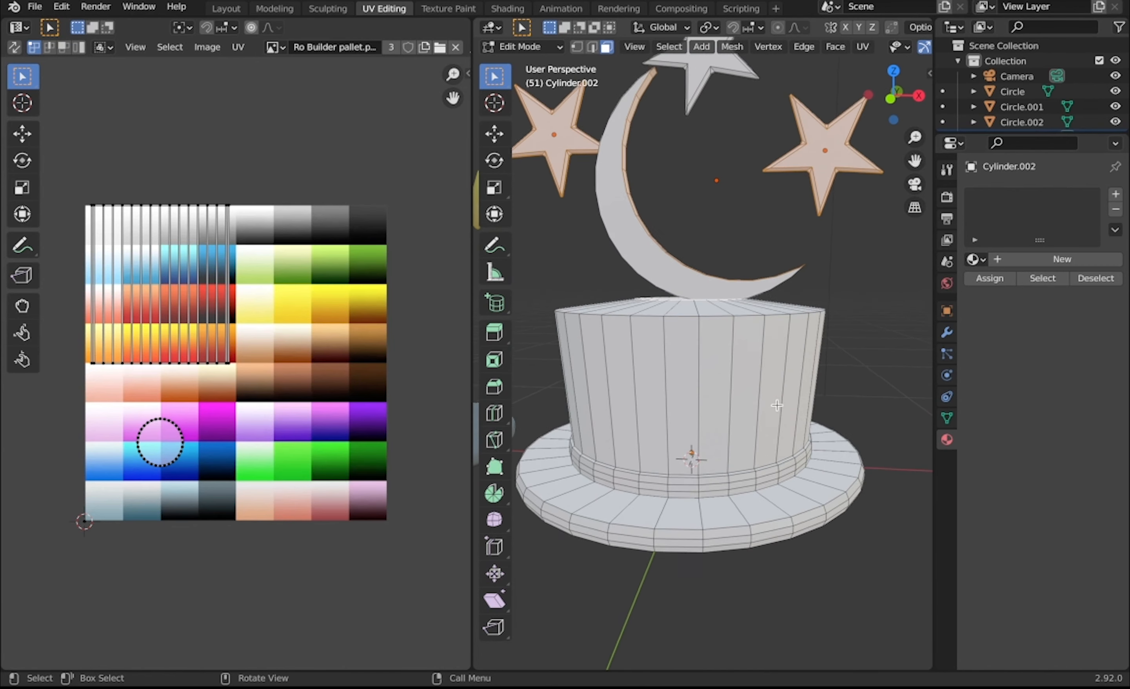
scroll(777, 406, up, 2)
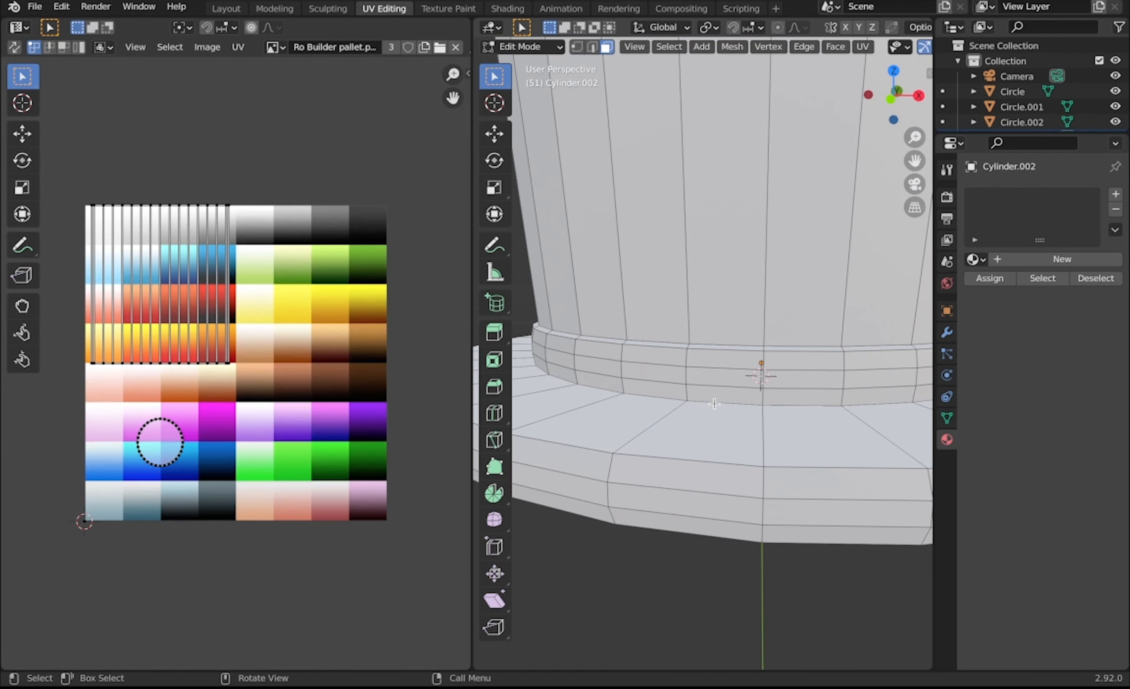
ctrl+scroll(716, 404, down, 2)
ctrl+scroll(716, 403, up, 1)
shift+scroll(716, 403, left, 2)
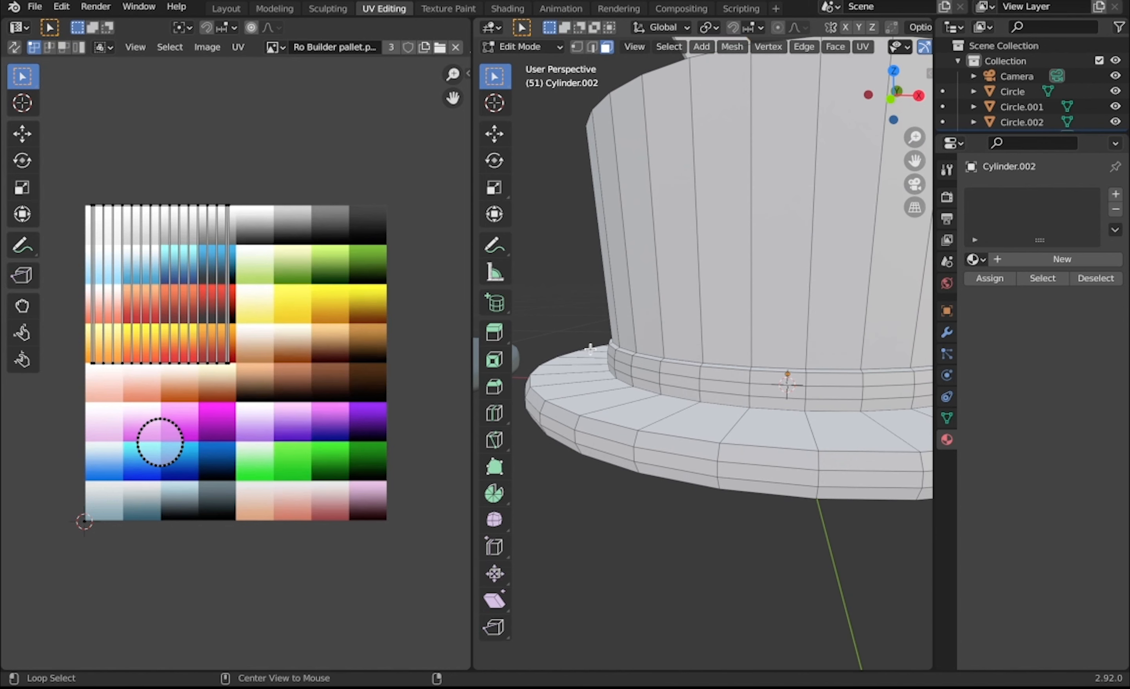
alt+click(612, 359)
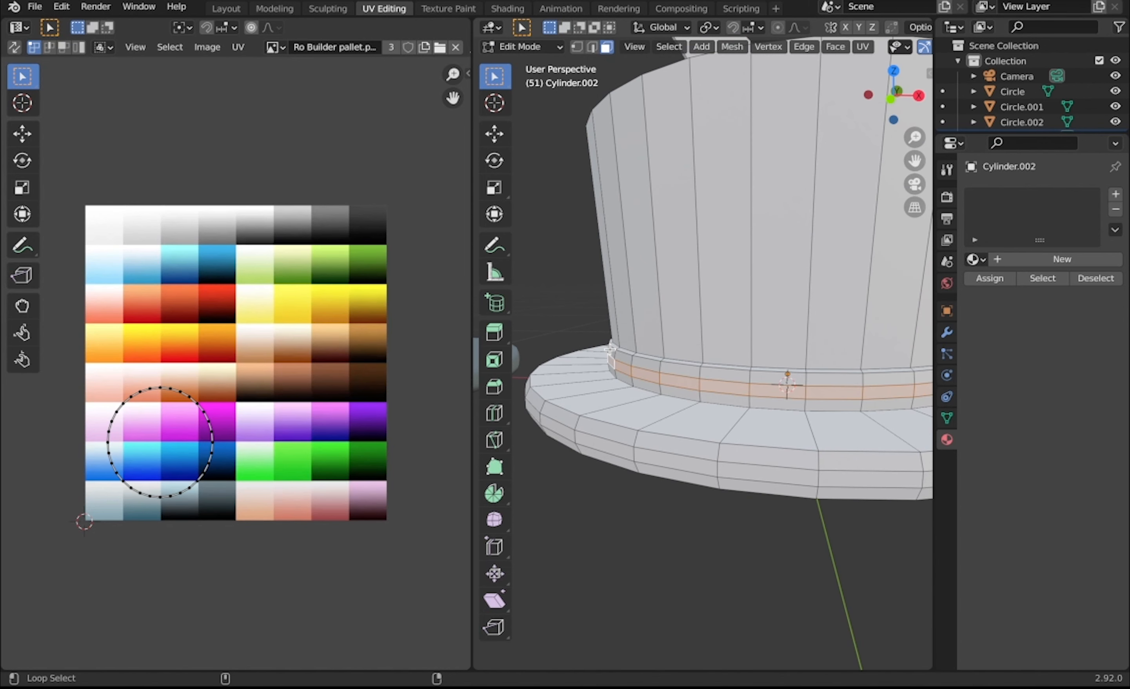
alt+shift+click(611, 354)
key(alt+a)
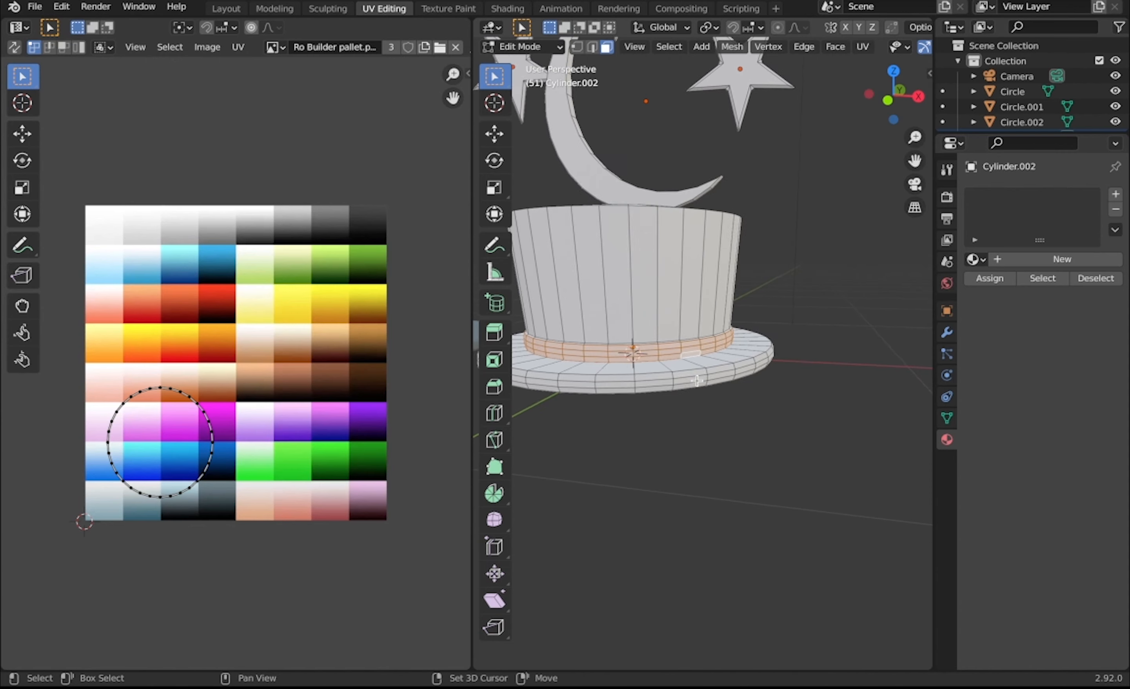
shift+middle_drag(614, 346, 697, 400)
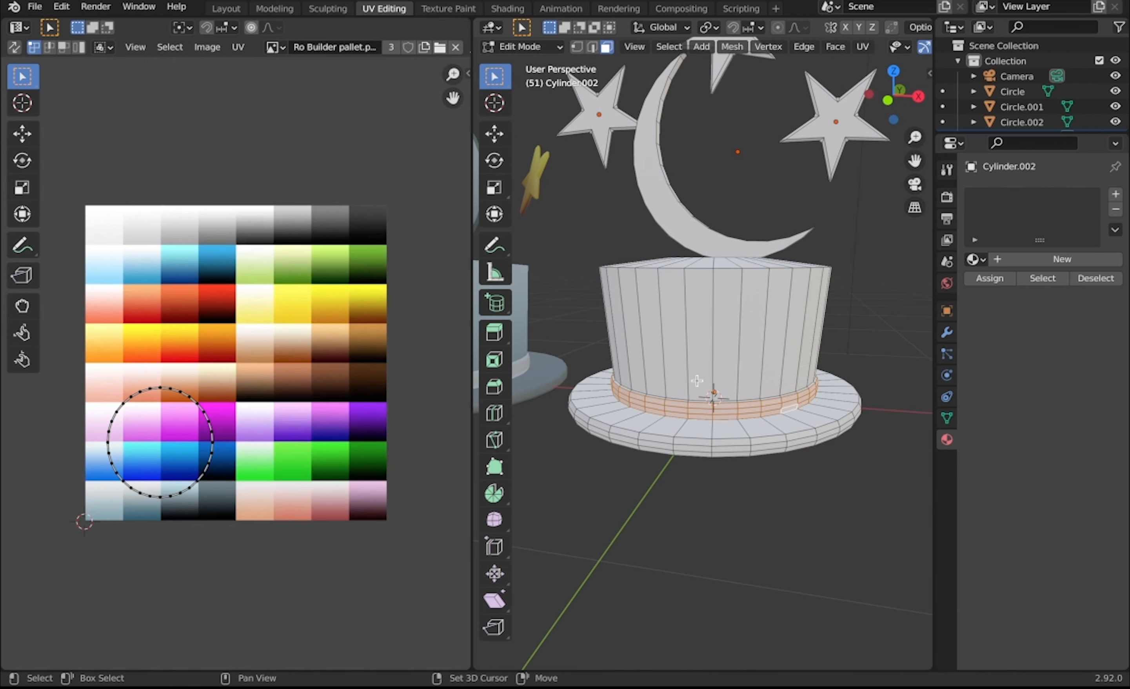
Unwrap the hat band with Project from View in the front view and scale its UVs down
key(KP_1)
key(u)
click(713, 373)
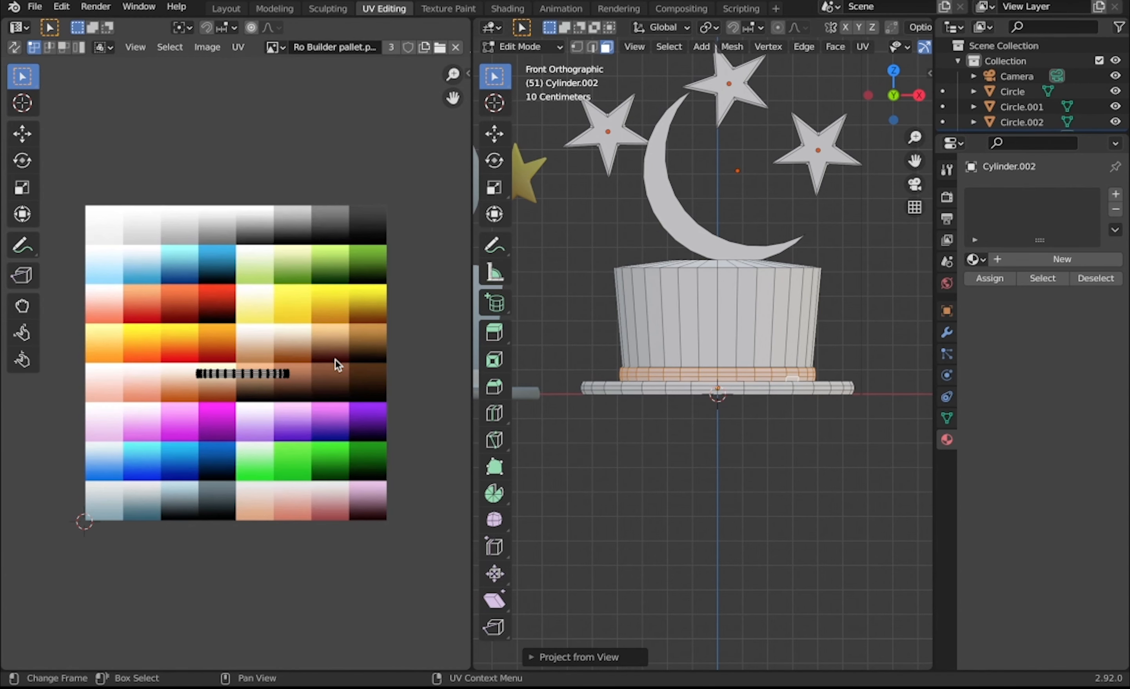
key(a)
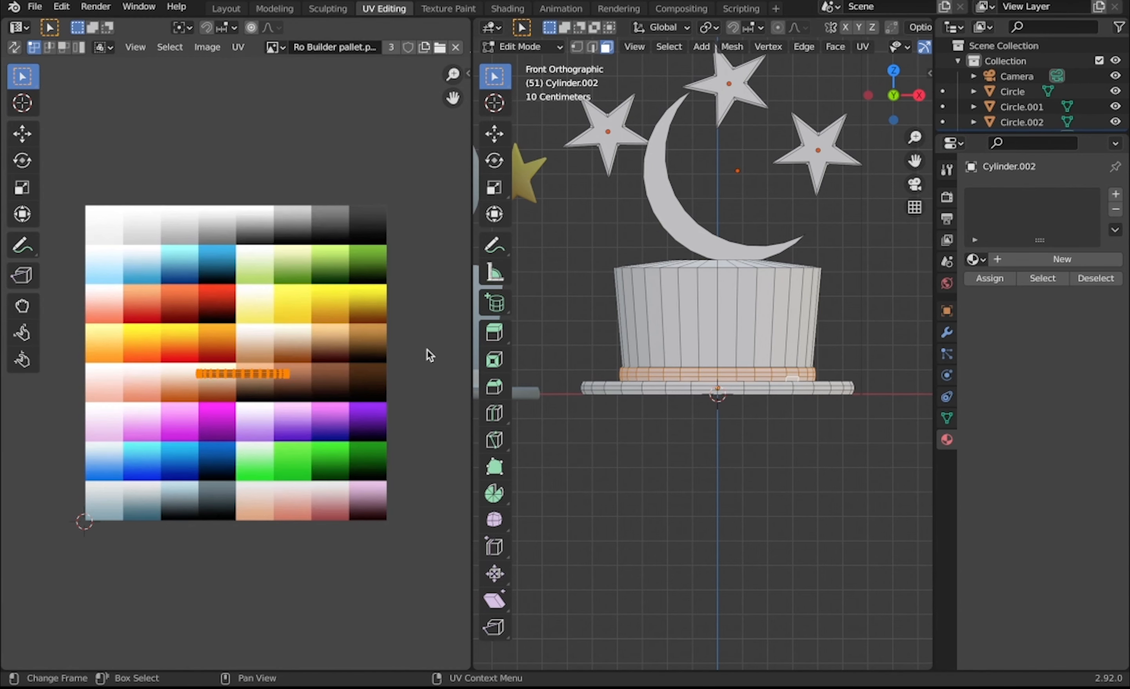
key(s)
click(410, 352)
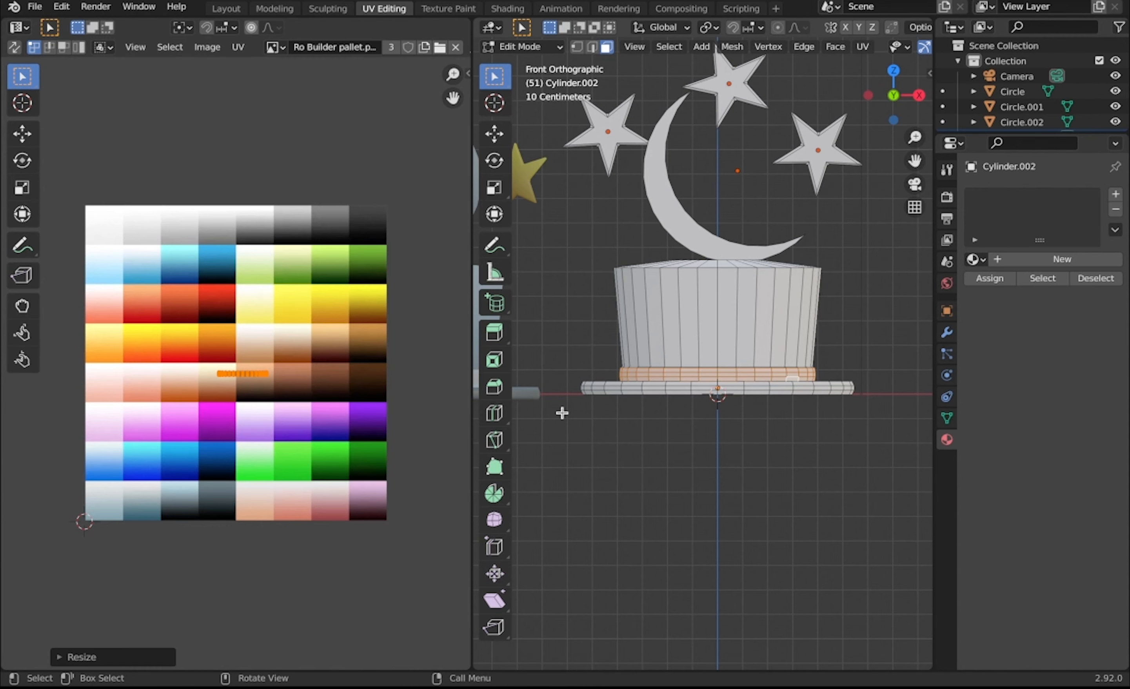
Shrink the hat band's UVs further and place them inside the light blue-grey swatch in the palette's bottom row
shift+scroll(562, 413, left, 5)
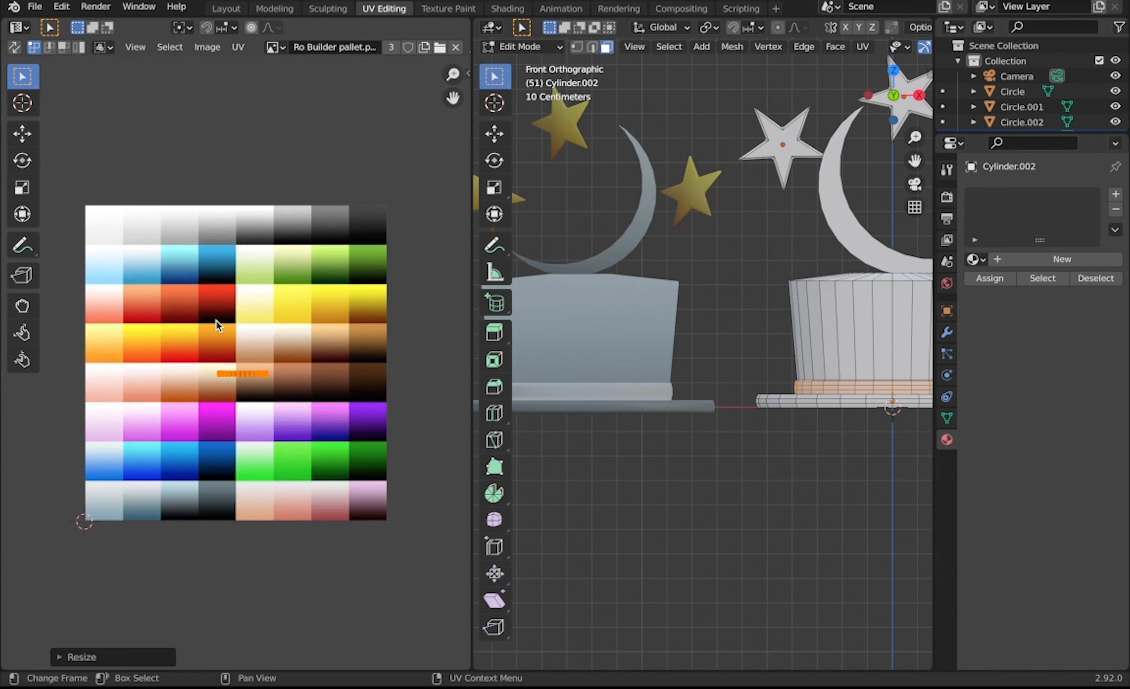
key(g)
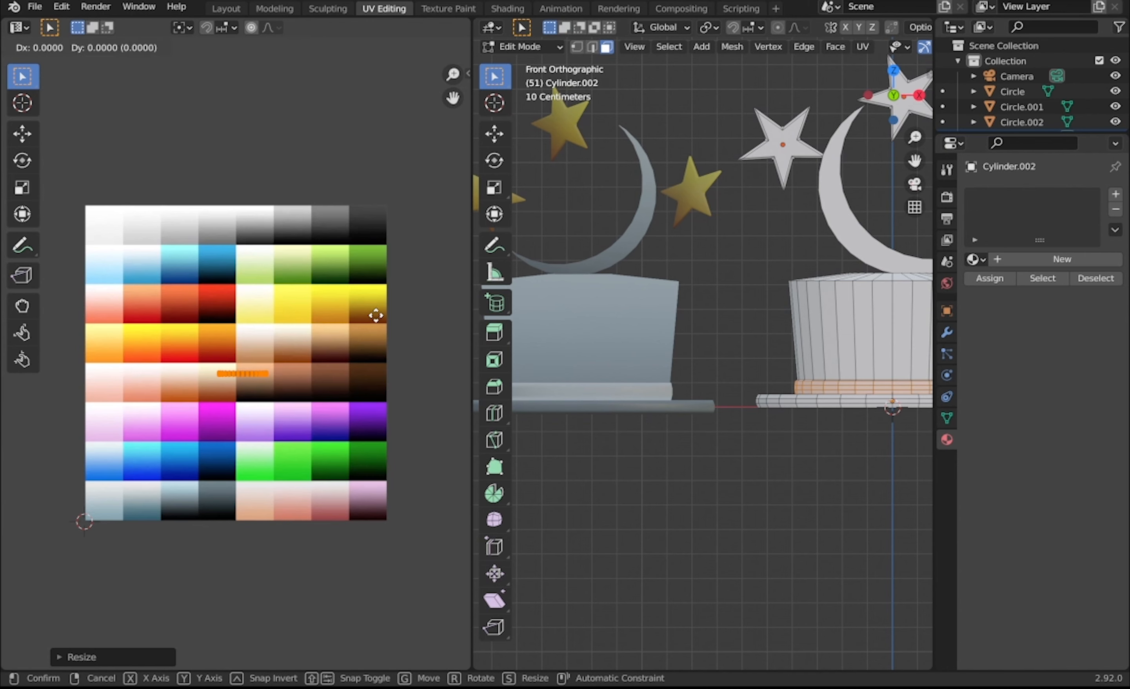
click(327, 432)
key(s)
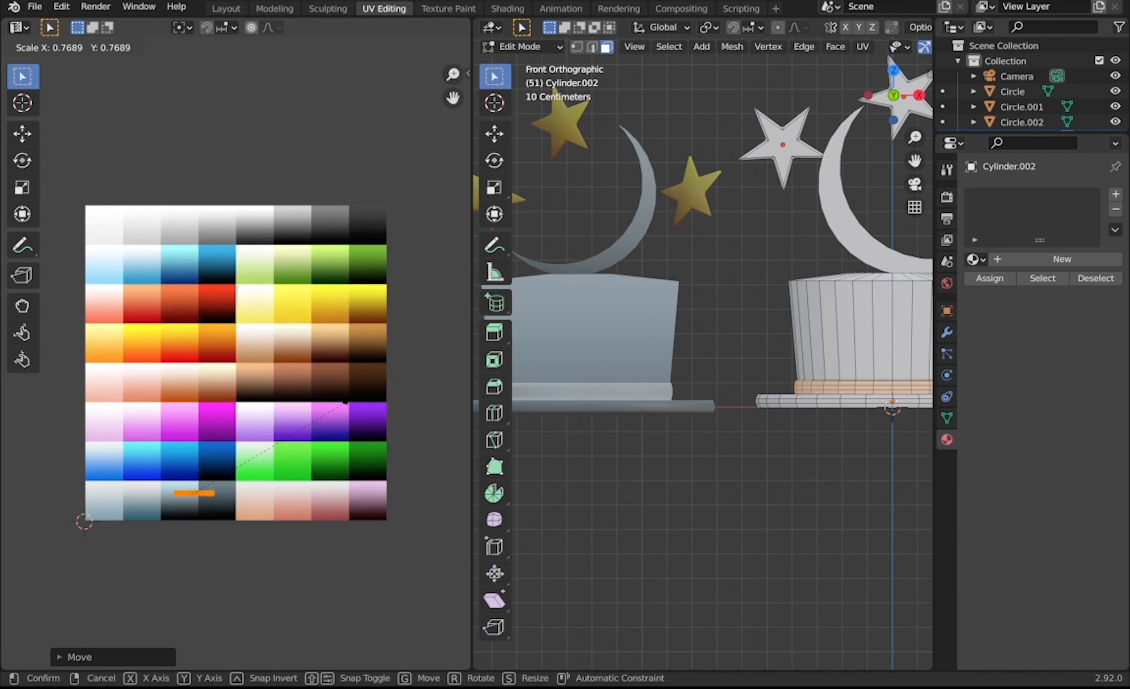
click(307, 417)
key(g)
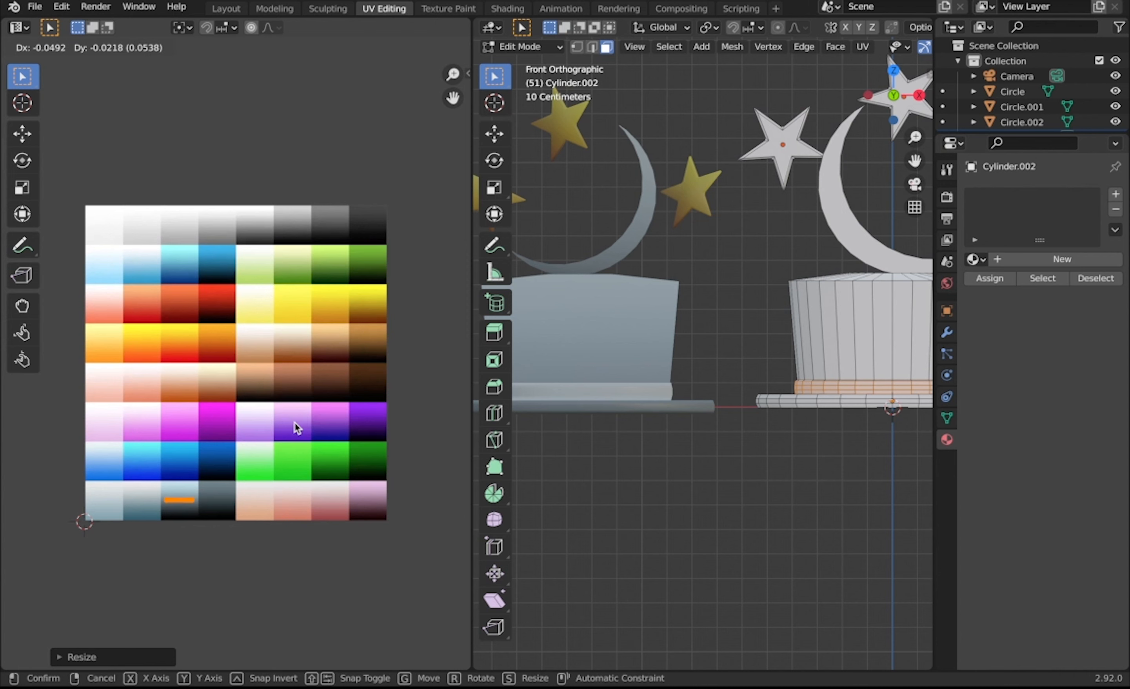
click(294, 422)
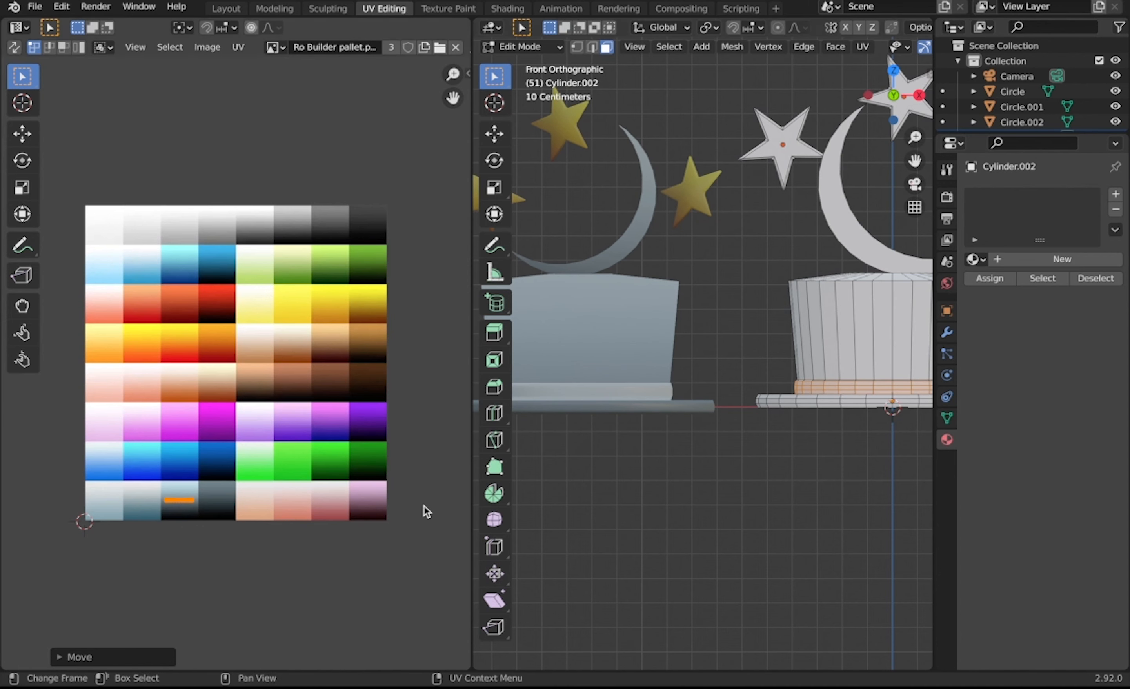
Give the hat a new material whose base color uses an Image Texture with Ro Builder pallet.png
ctrl+scroll(735, 523, down, 5)
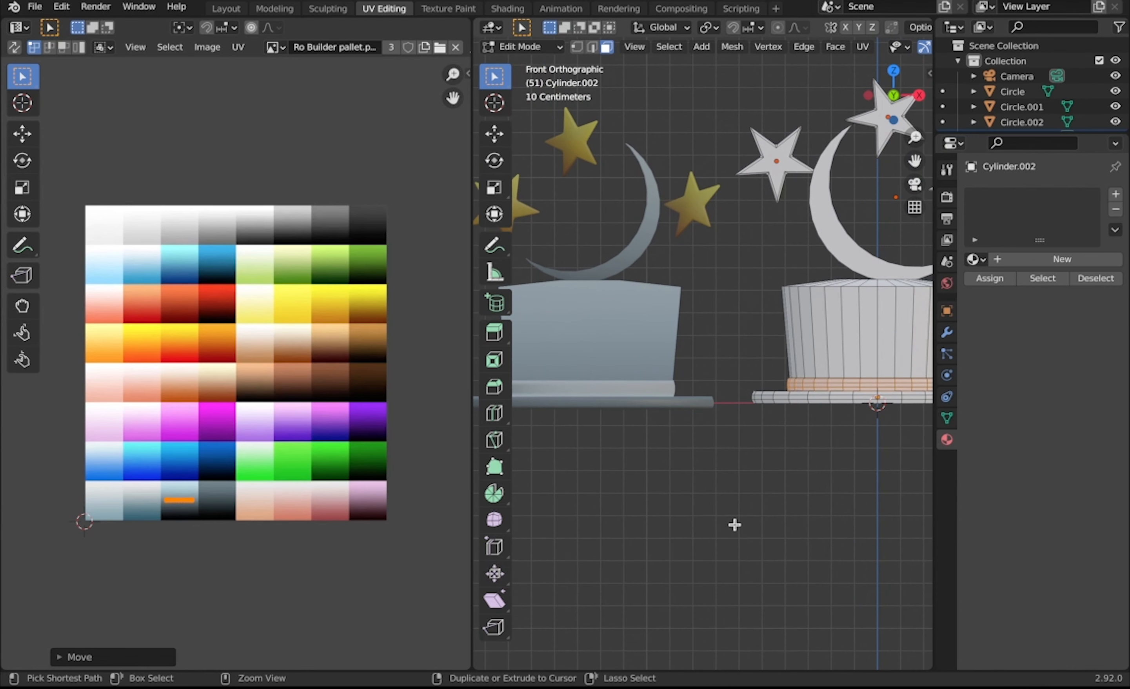
ctrl+scroll(735, 523, down, 5)
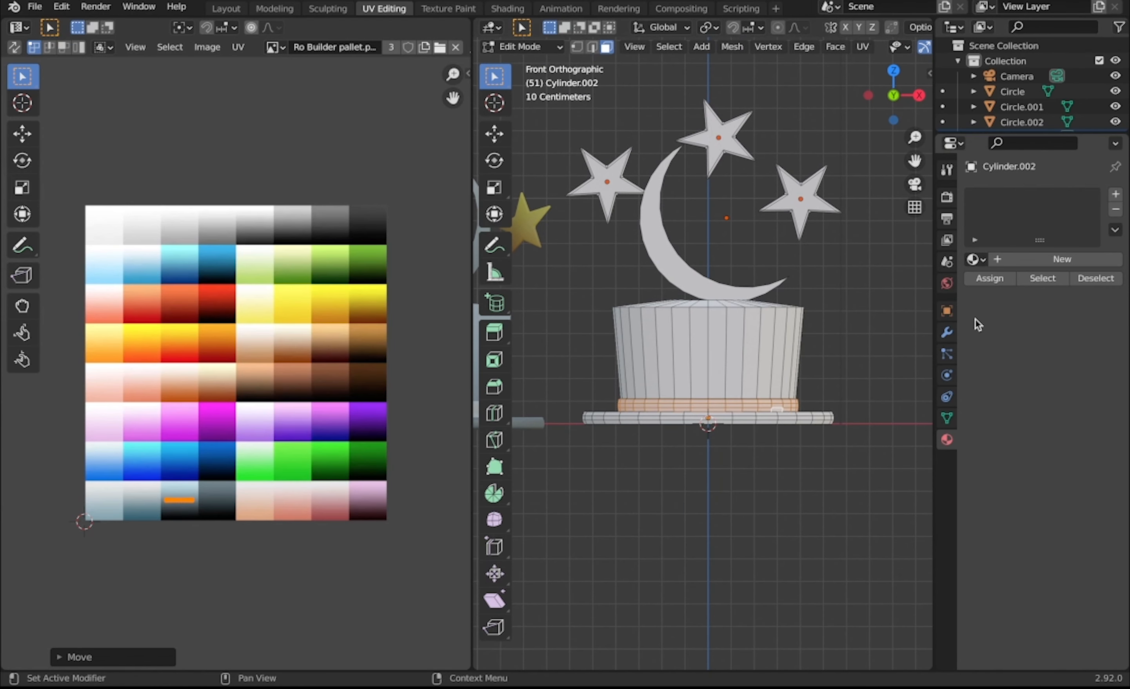
click(947, 417)
click(947, 439)
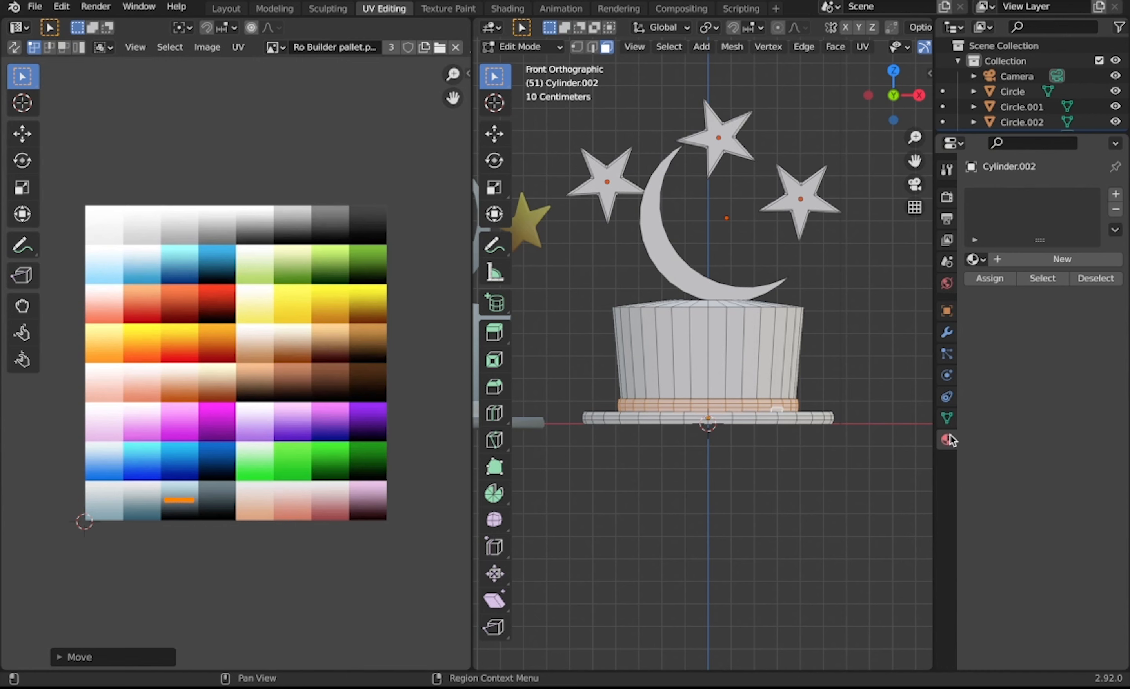
click(1045, 258)
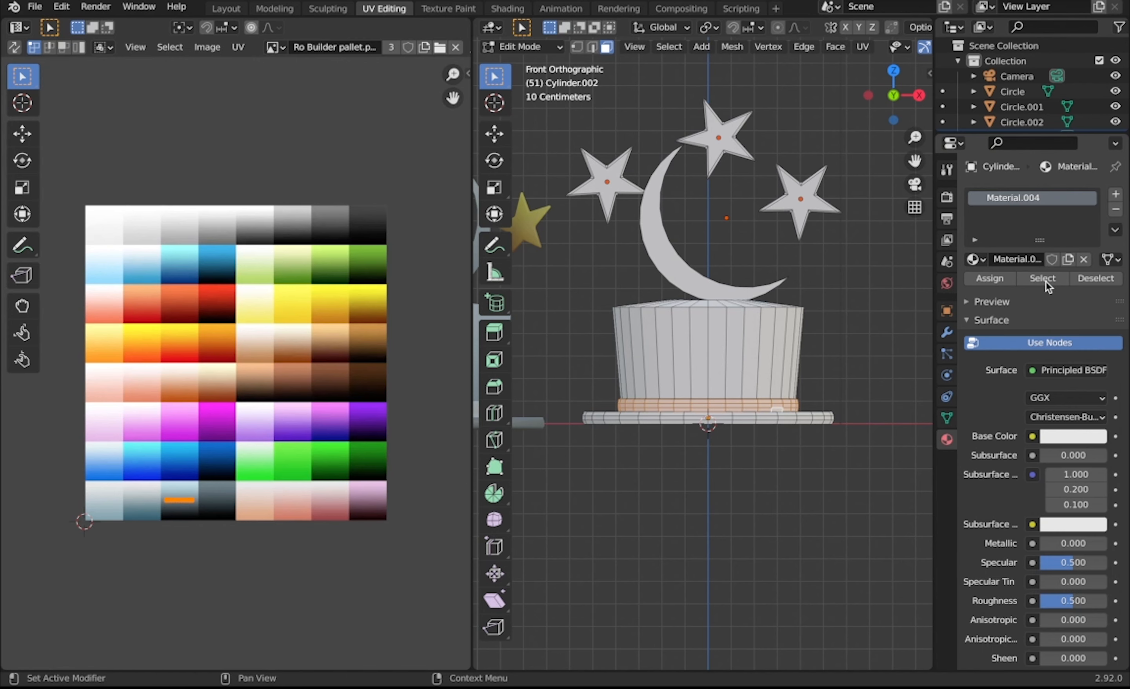
click(1031, 436)
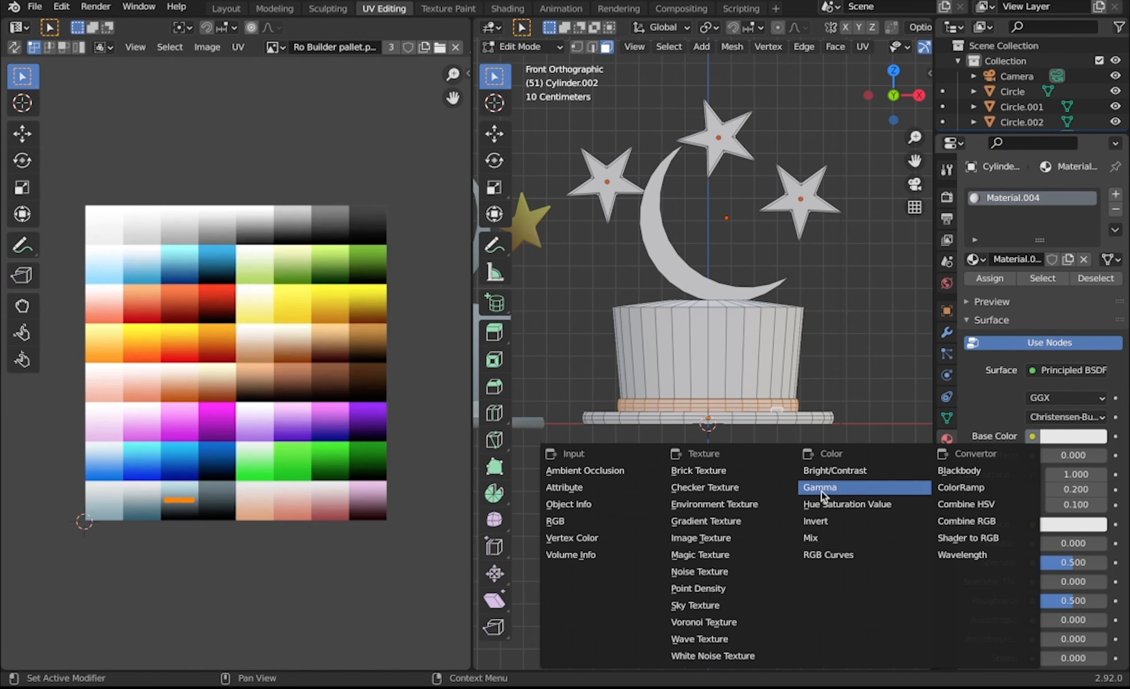
click(725, 542)
click(976, 455)
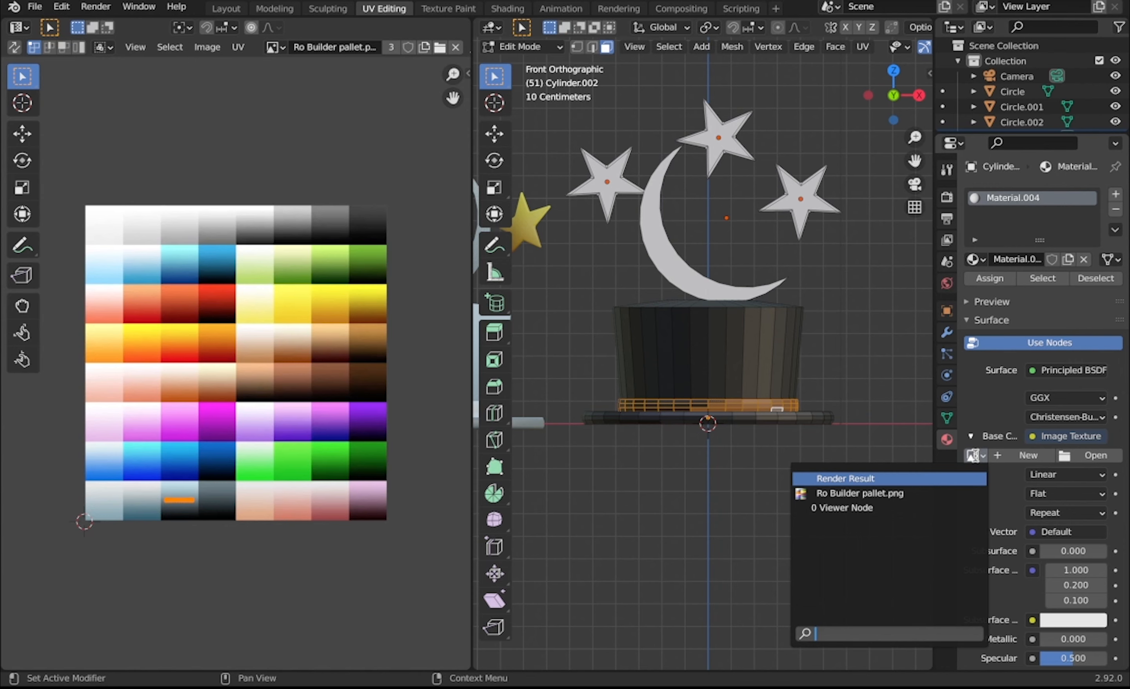
click(926, 493)
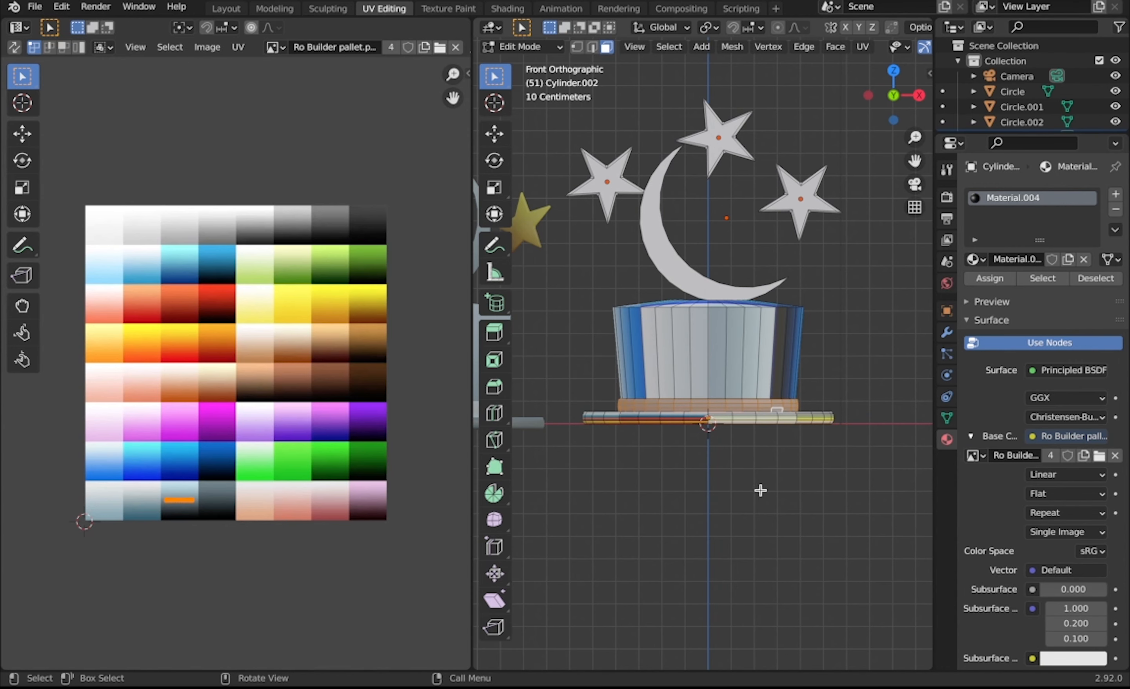
Set the viewport shading to Material Preview for viewing the textured hat
mouse_move(684, 495)
middle_down()
mouse_move(682, 515)
mouse_move(680, 497)
middle_up()
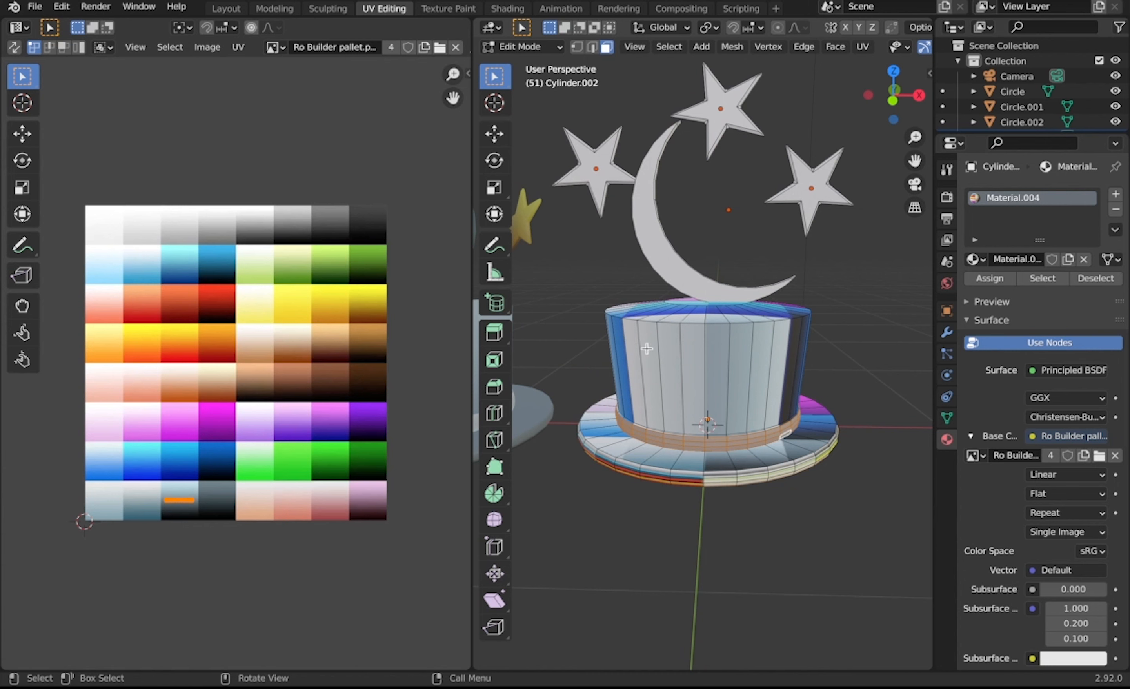
key(z)
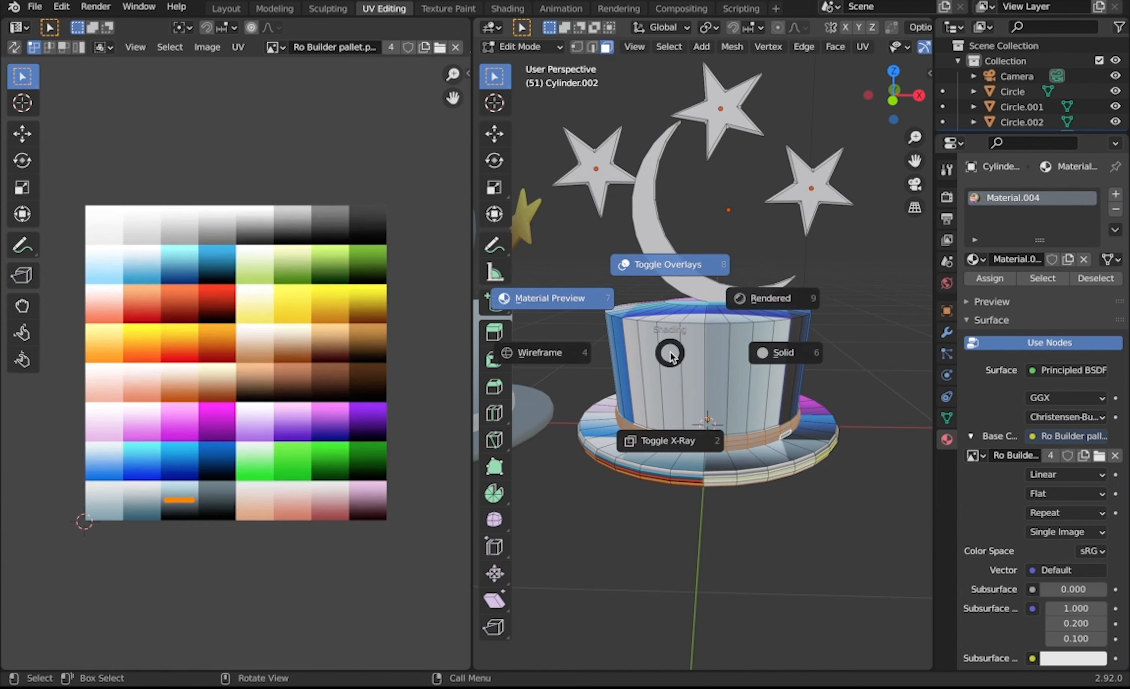
click(562, 300)
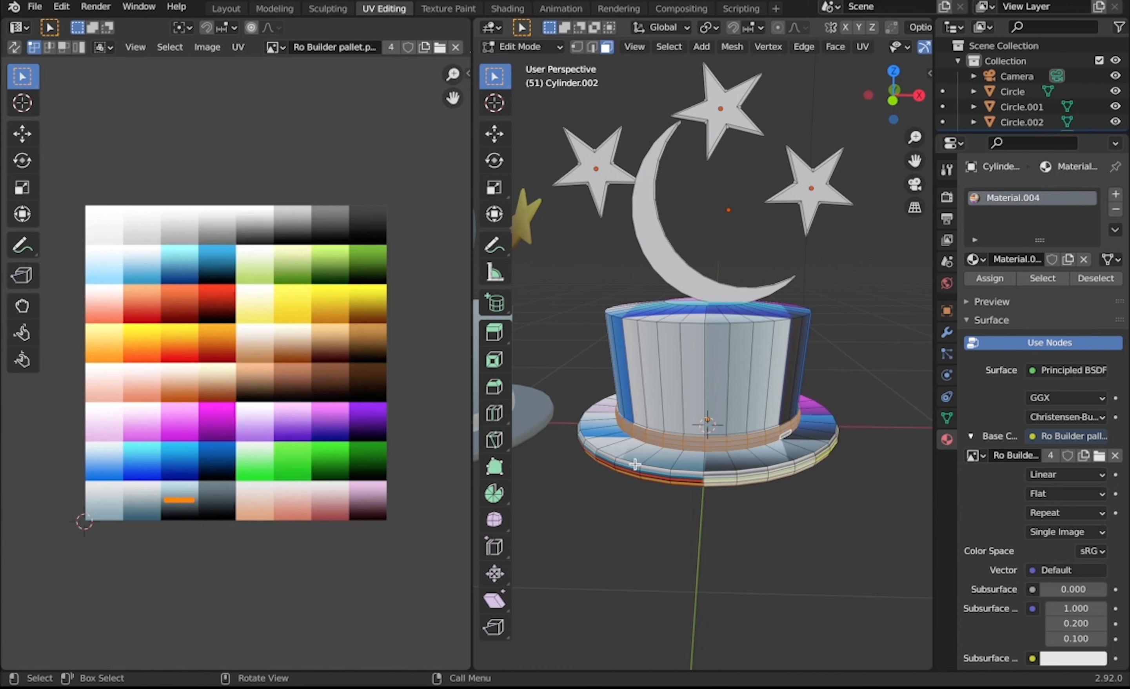
Unwrap the hat, moon and three stars, excluding the hat band, with Project from View in the front view
key(a)
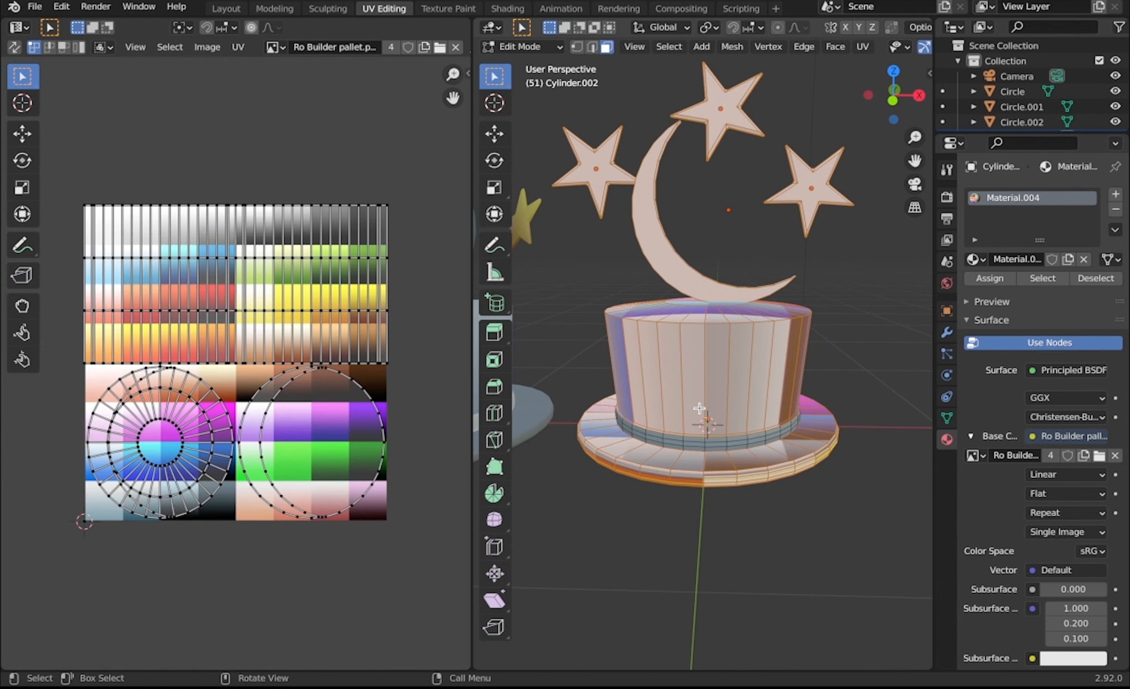
key(KP_1)
key(u)
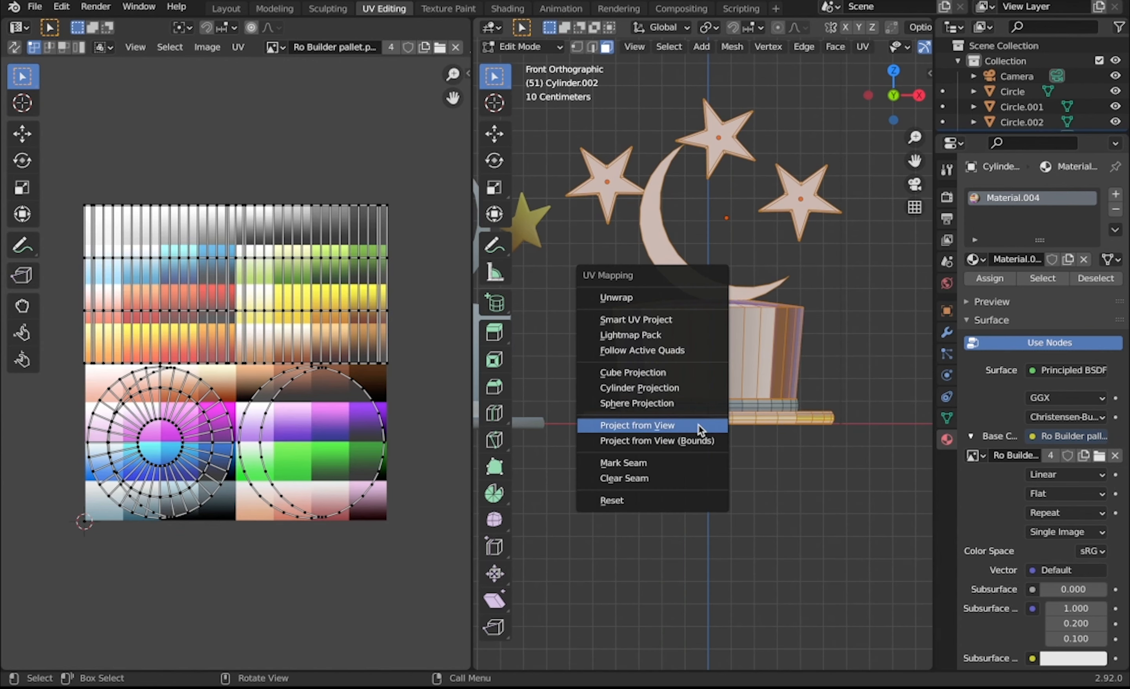
click(700, 427)
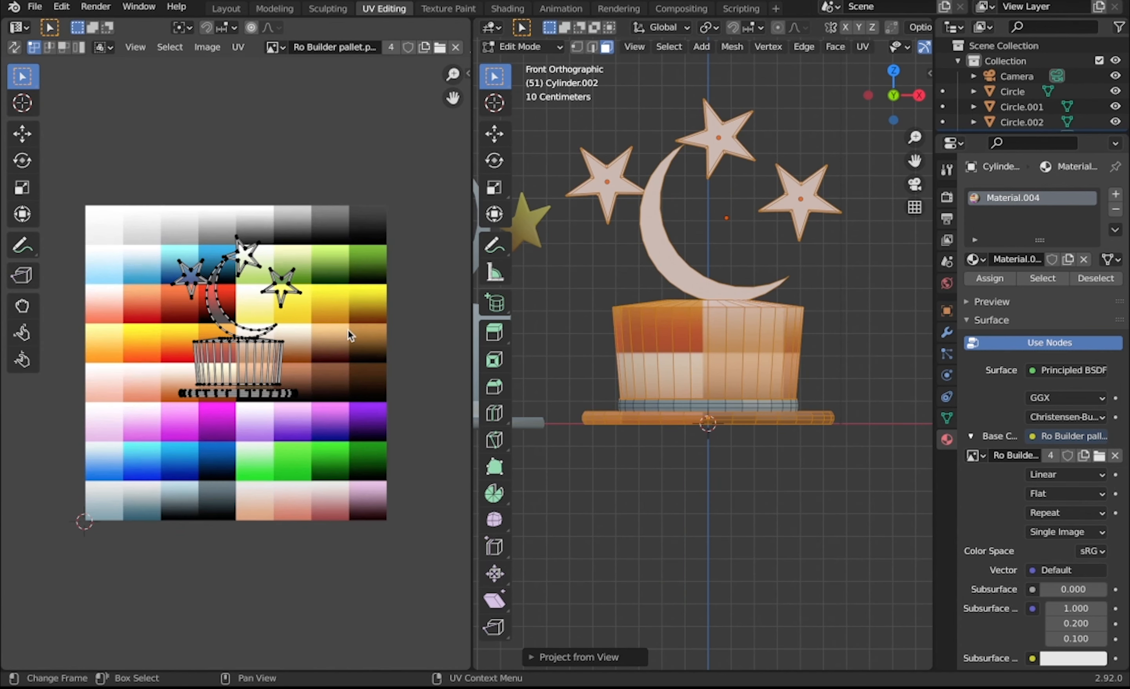
middle_drag(699, 412, 689, 291)
key(Tab)
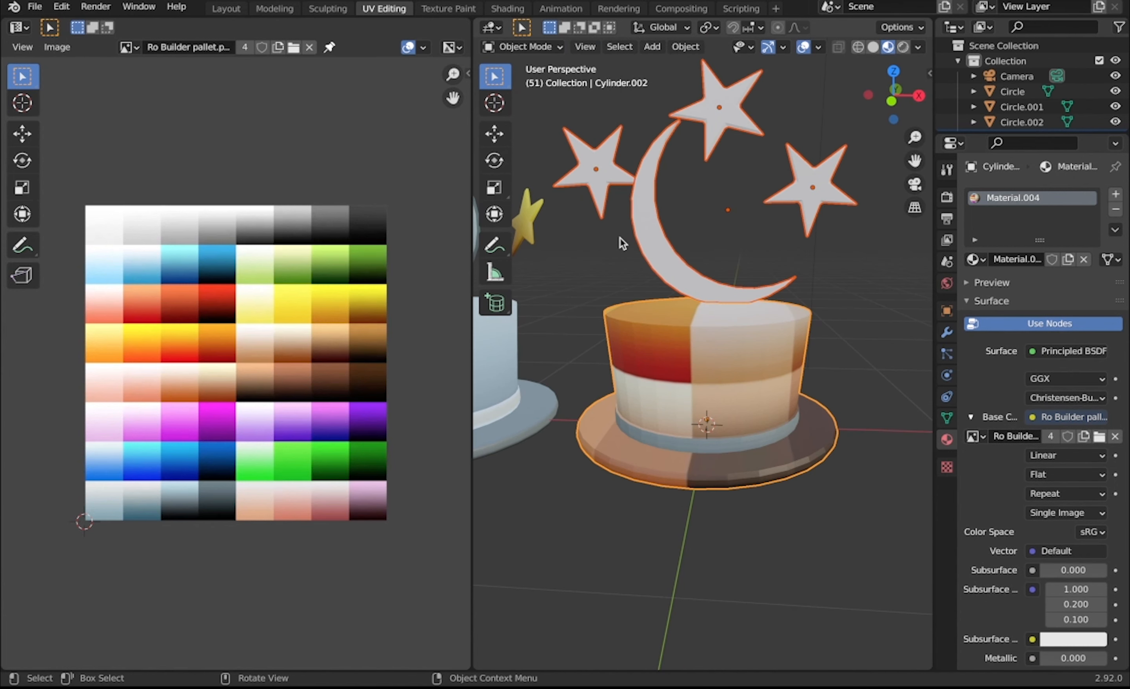
Shrink only the hat's UVs and place them in the third swatch of the palette's bottom row
click(622, 243)
click(661, 376)
key(Tab)
middle_drag(703, 400, 682, 389)
key(a)
key(s)
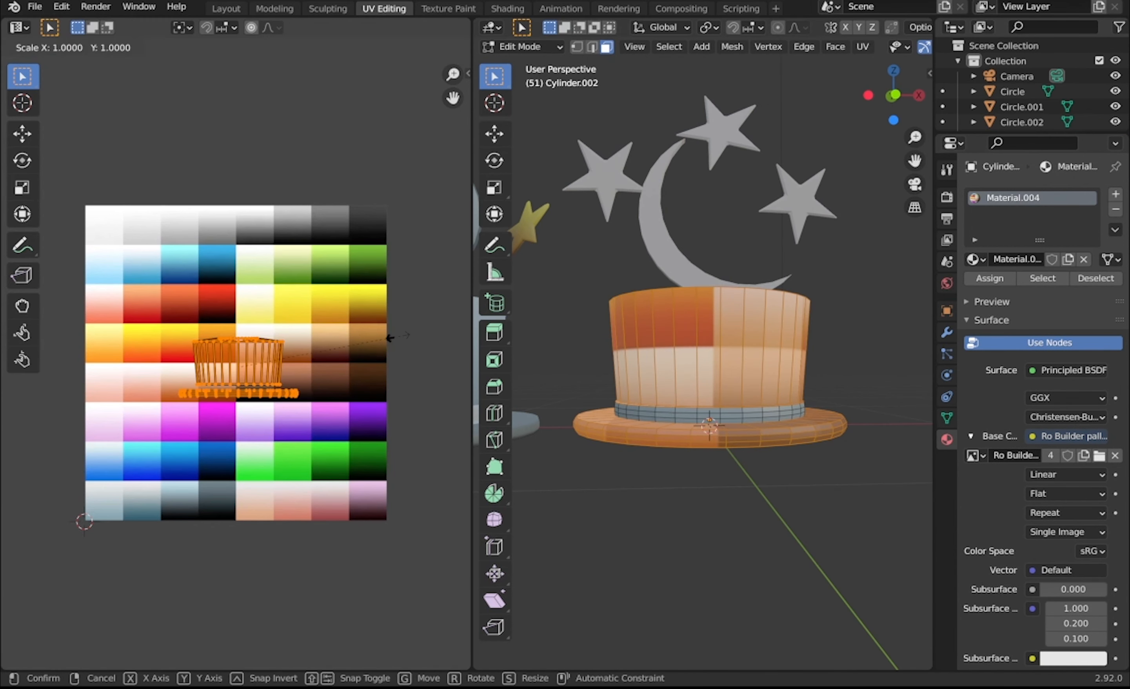
click(280, 362)
key(g)
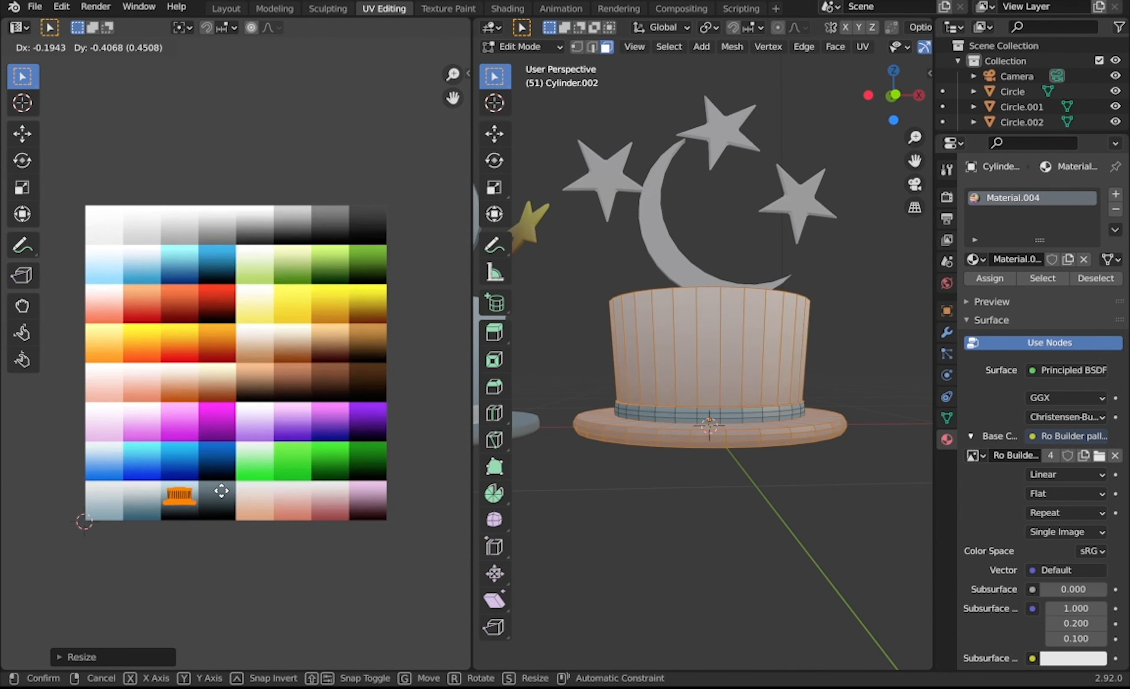
click(222, 486)
key(Tab)
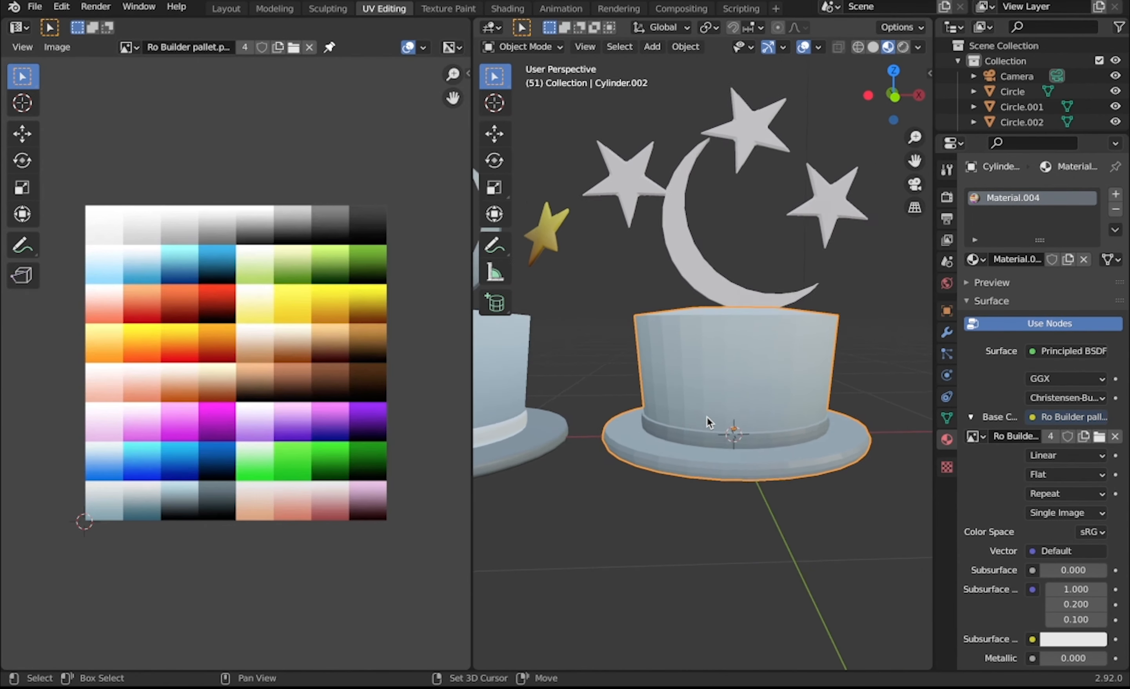
Move the hat band's UVs into the second swatch of the palette's bottom row
key(Tab)
mouse_move(707, 417)
middle_down()
mouse_move(701, 409)
mouse_move(775, 435)
mouse_move(707, 417)
middle_up()
key(ctrl+i)
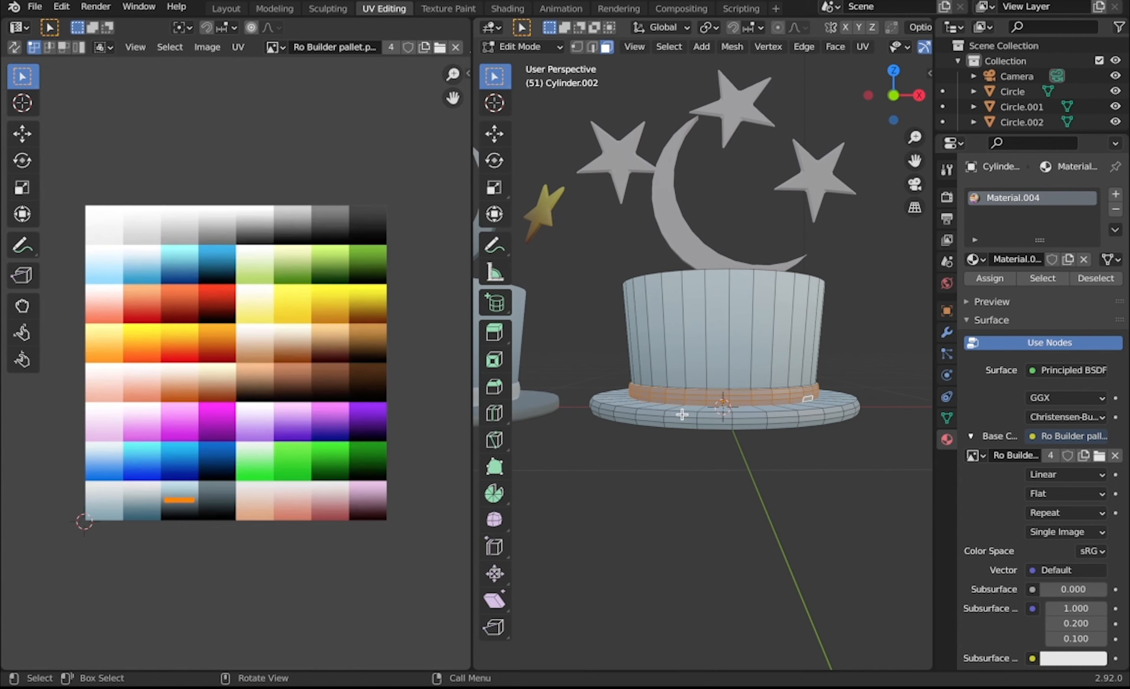
key(g)
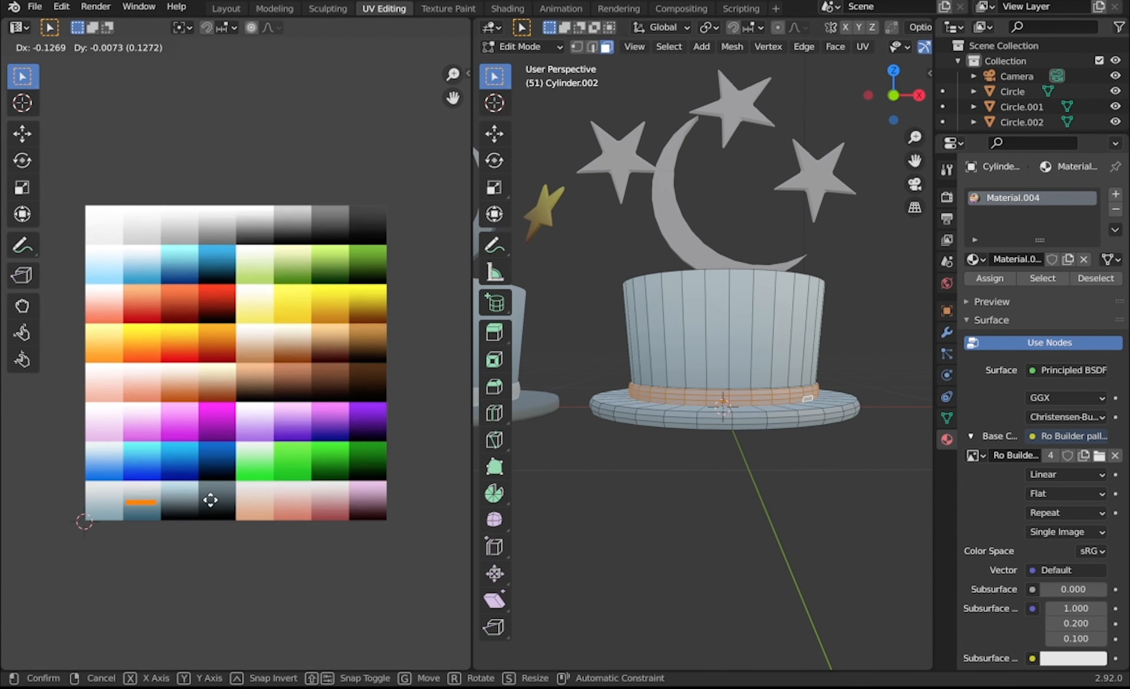
click(213, 497)
key(Tab)
key(Tab)
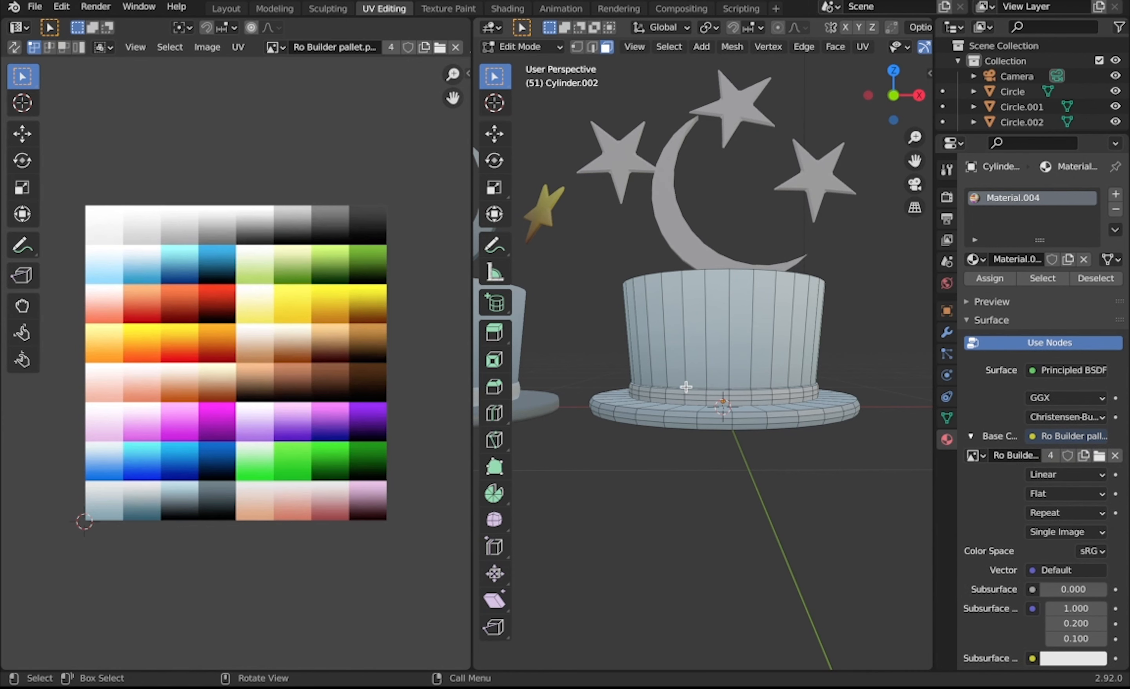
Restore the hat band selection and move its UVs into the first light grey swatch of the palette's bottom row
key(ctrl+z)
key(ctrl+z)
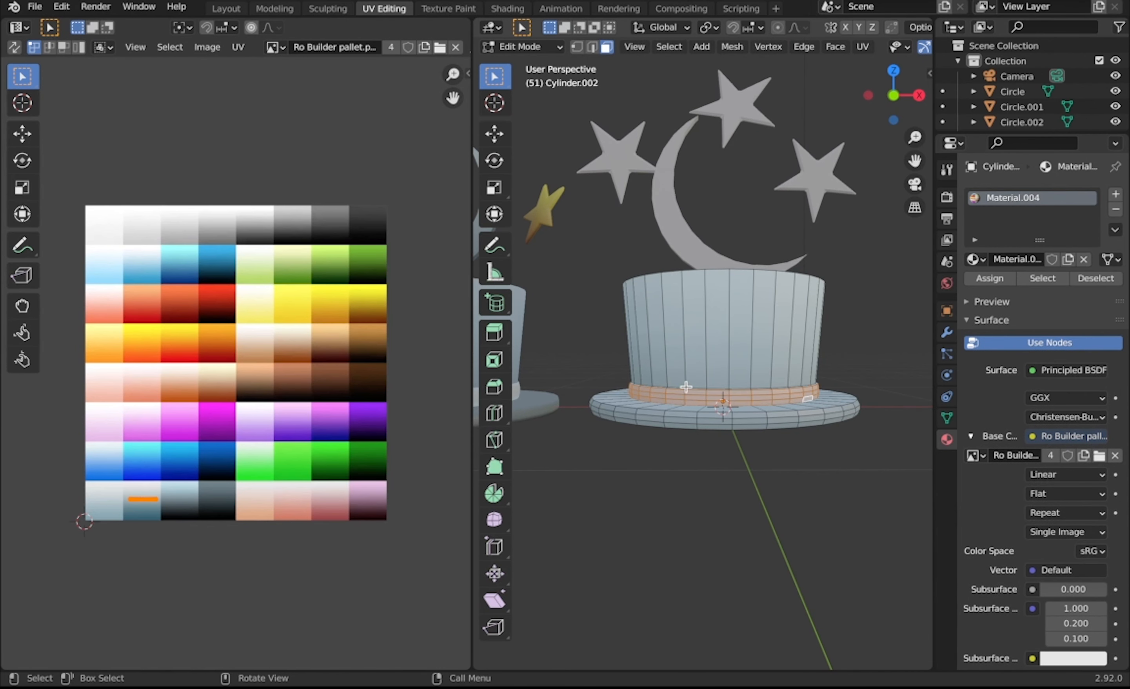
key(g)
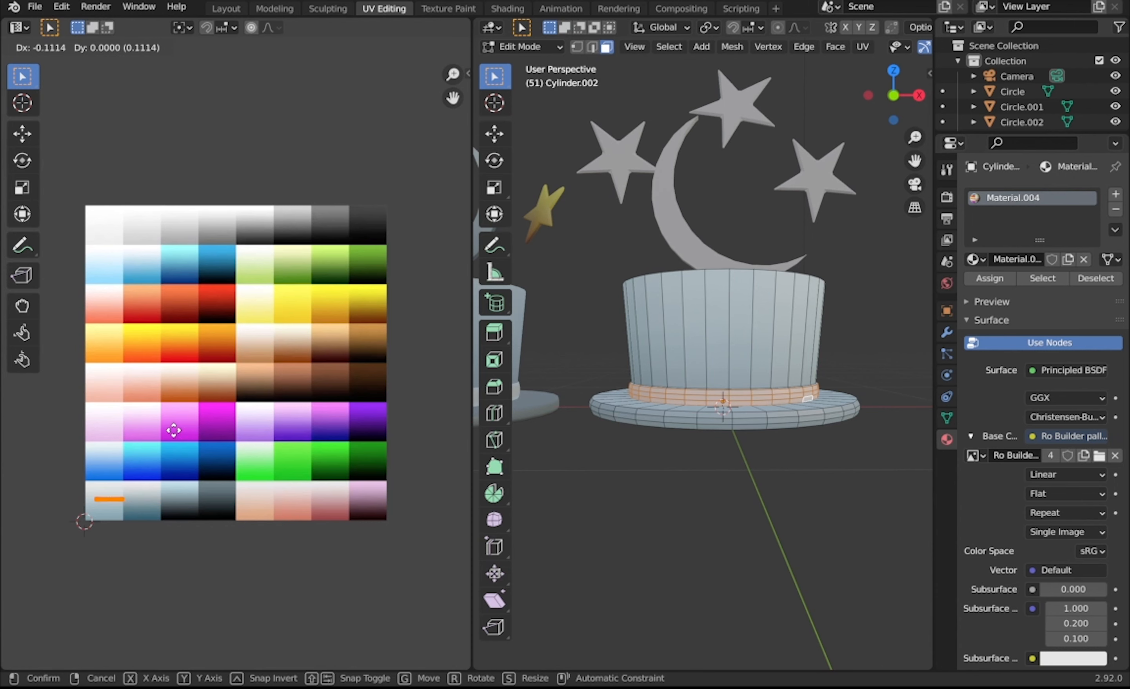
click(172, 420)
click(756, 492)
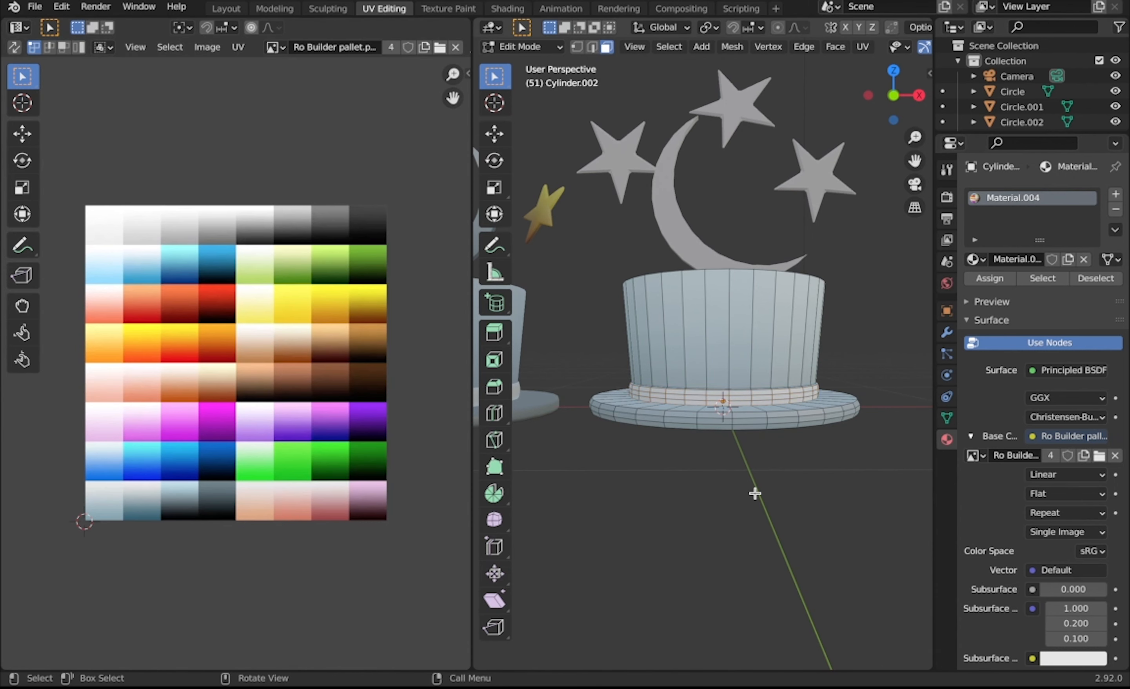
key(Tab)
Scale down the crescent moon's UVs and place them in the third swatch of the palette's bottom row
middle_drag(755, 492, 769, 527)
click(662, 298)
key(Tab)
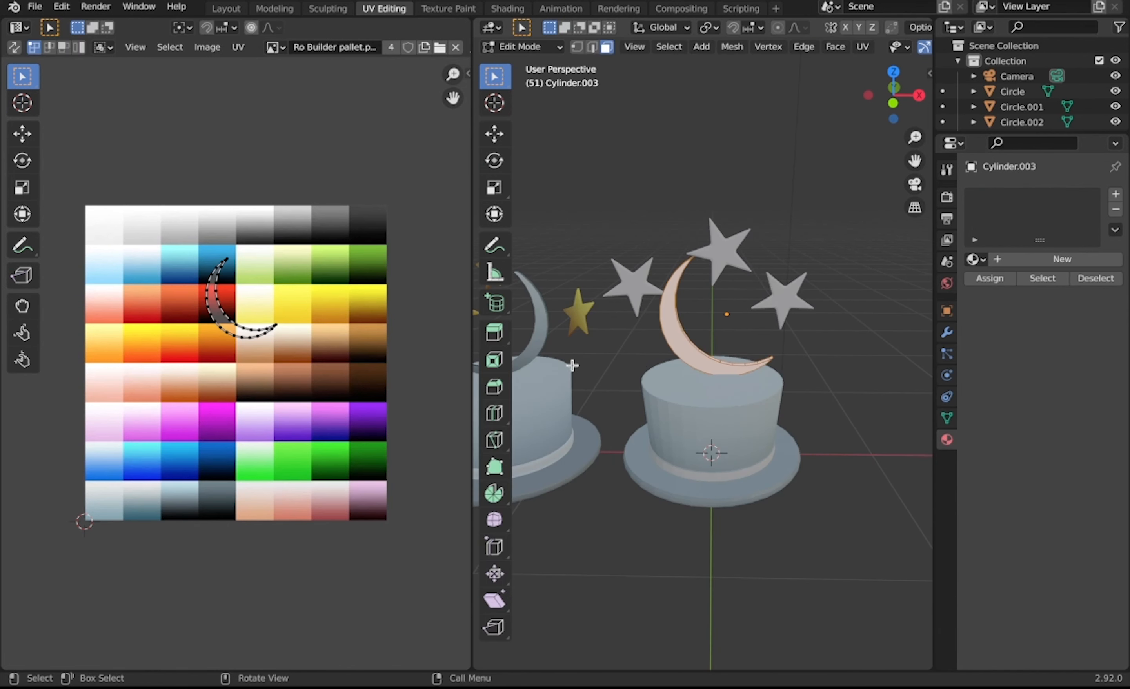
key(s)
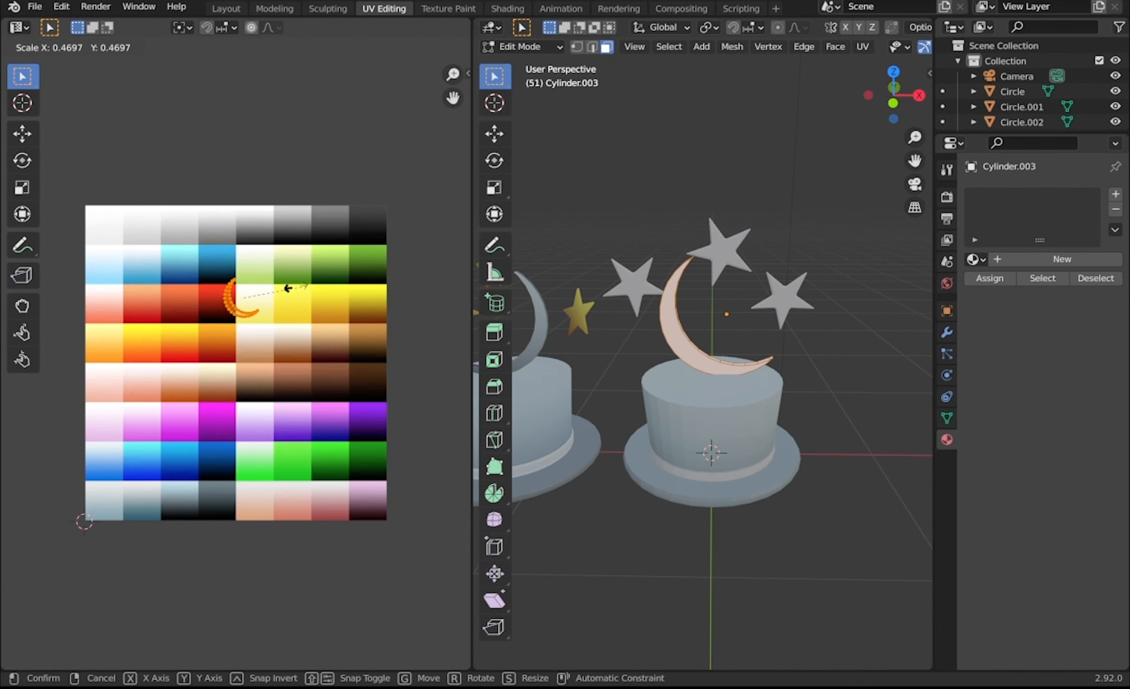
click(284, 293)
key(g)
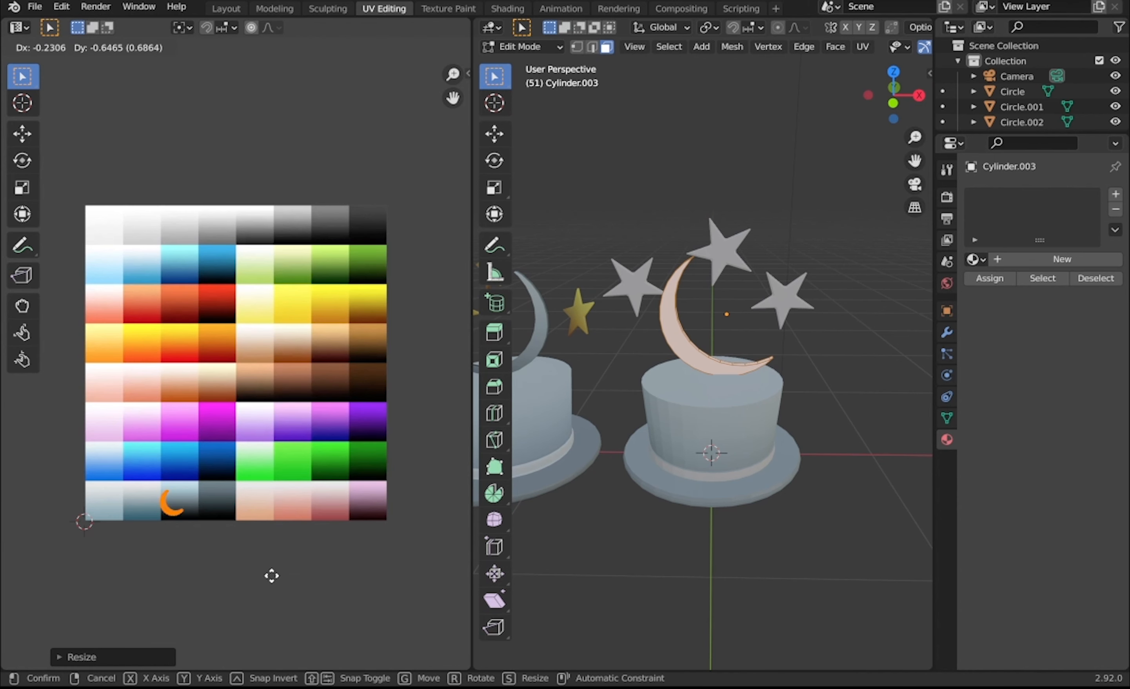
click(284, 570)
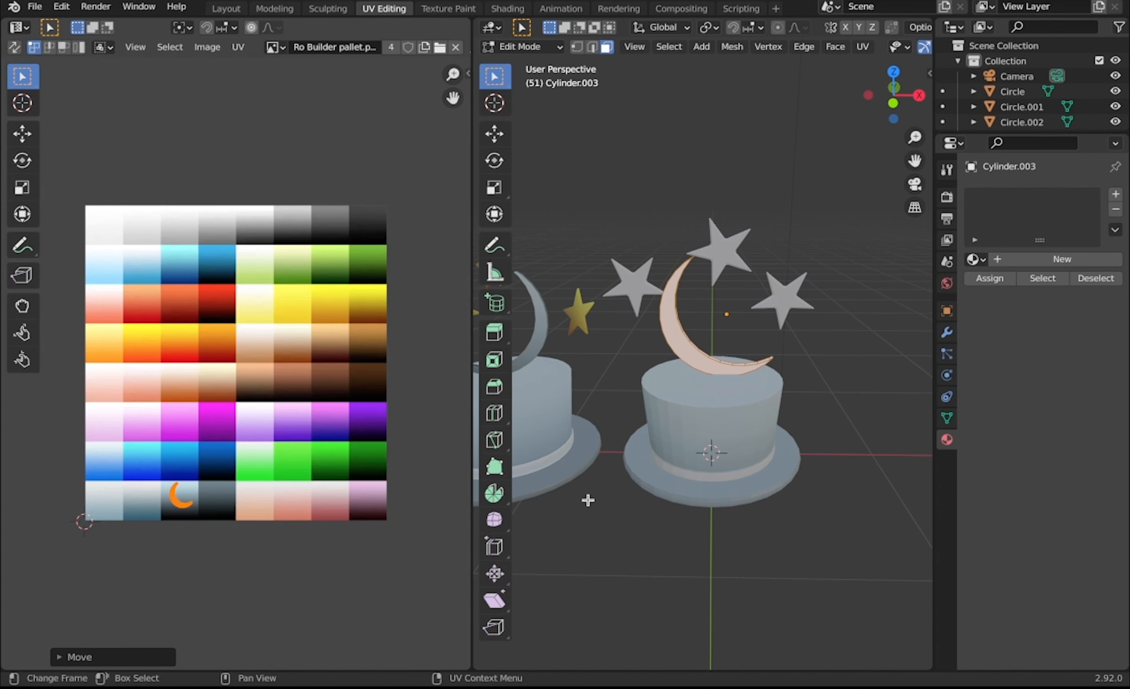
Give the moon a new material whose base color uses an Image Texture with Ro Builder pallet.png
click(1017, 259)
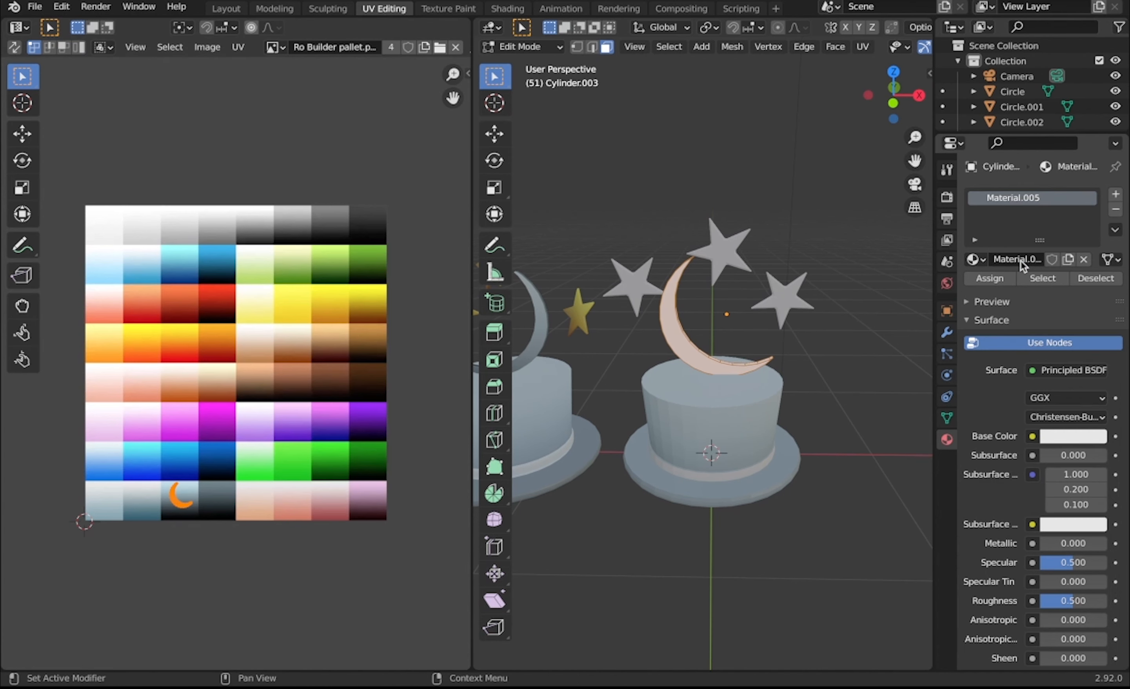
click(1034, 438)
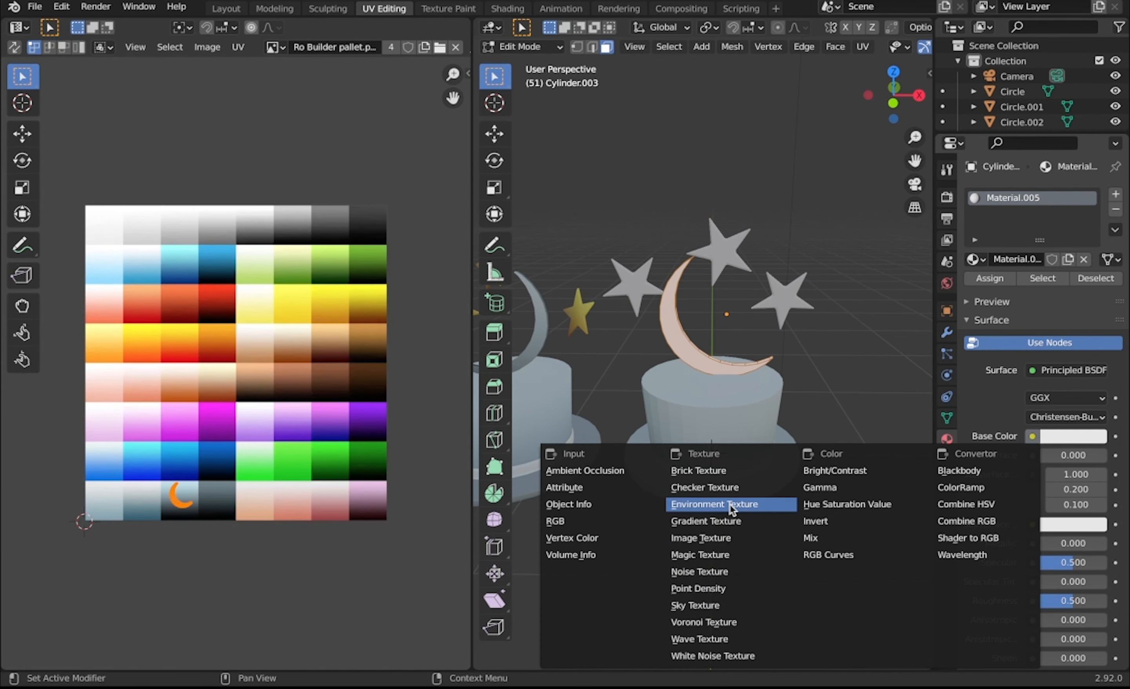
click(727, 539)
click(978, 457)
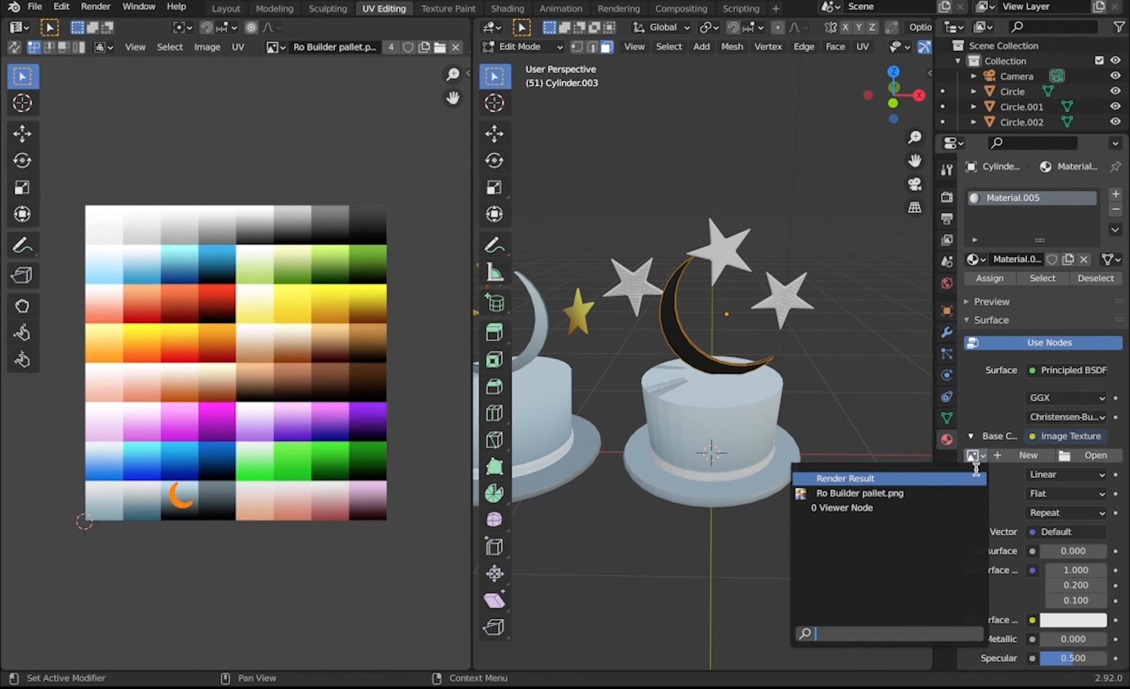
click(933, 493)
key(Tab)
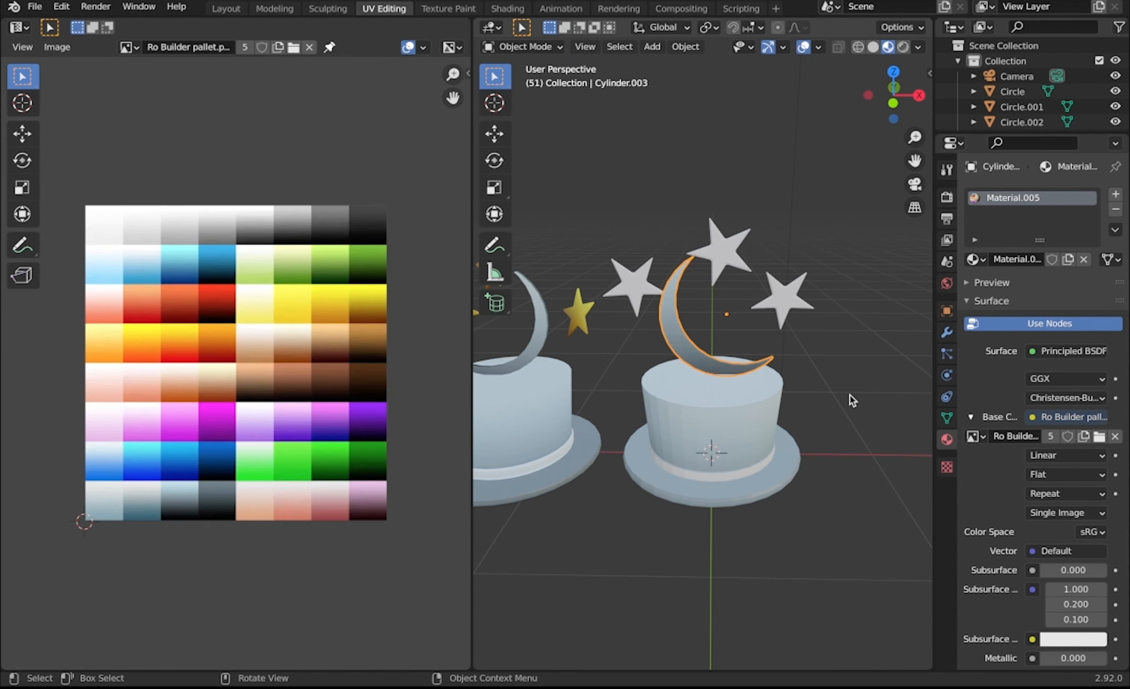
Delete the star above the moon and the star to the moon's right, keeping the star on its left
shift+scroll(834, 325, down, 3)
scroll(834, 325, down, 4)
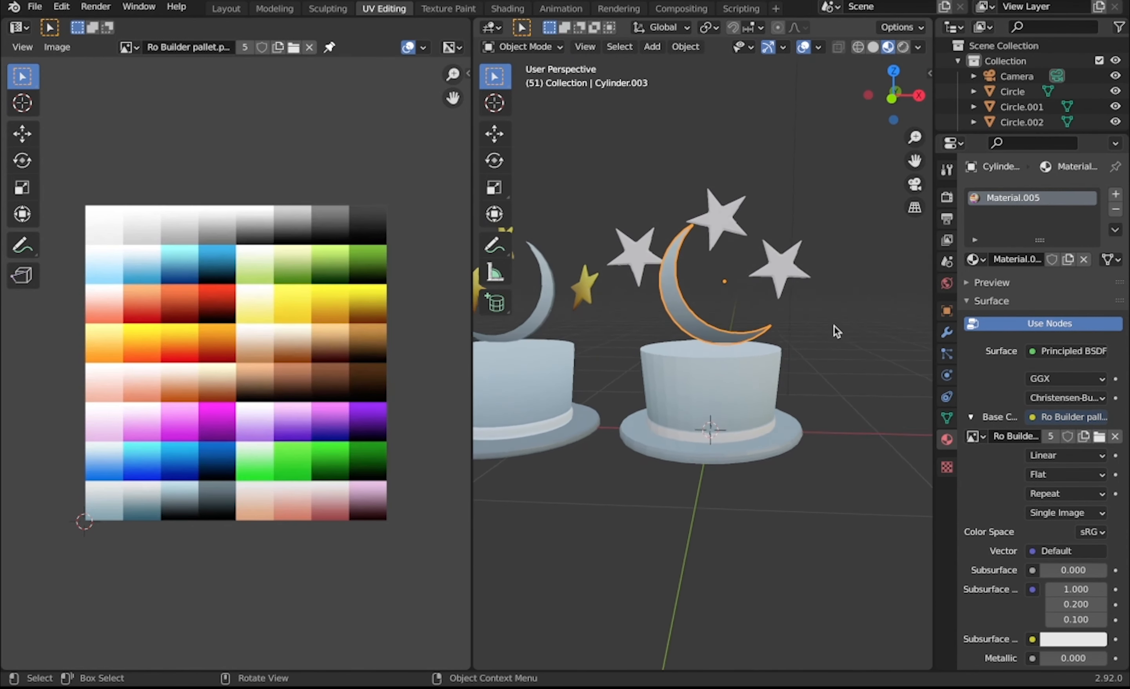
scroll(834, 324, up, 4)
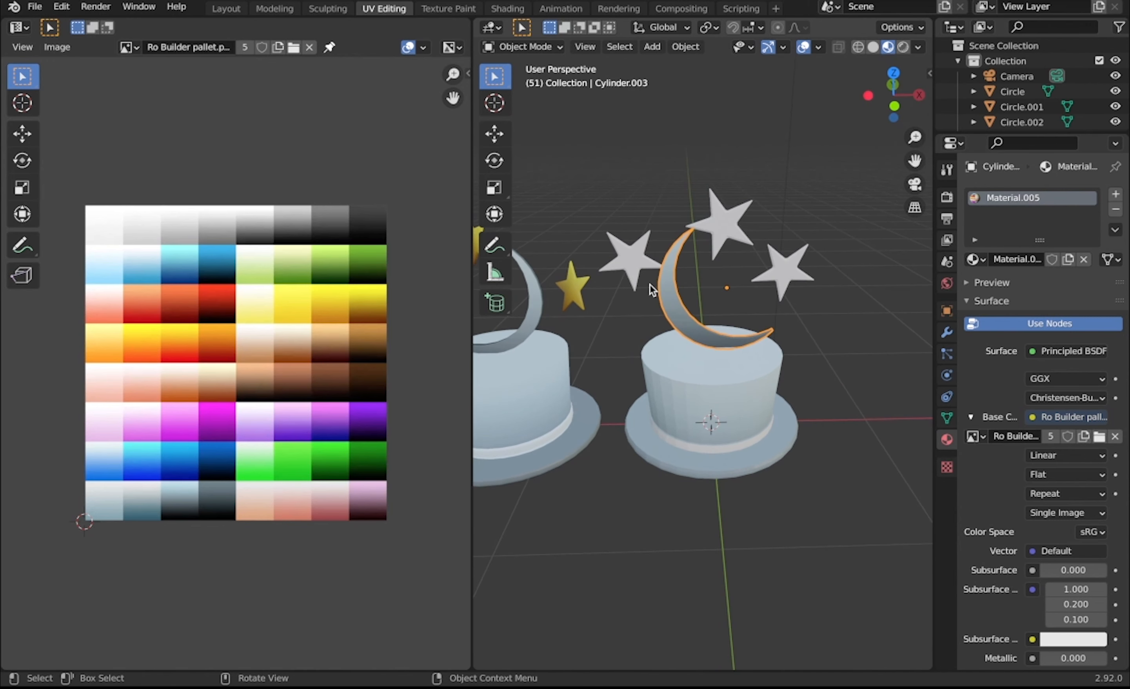
drag(713, 168, 807, 289)
key(Delete)
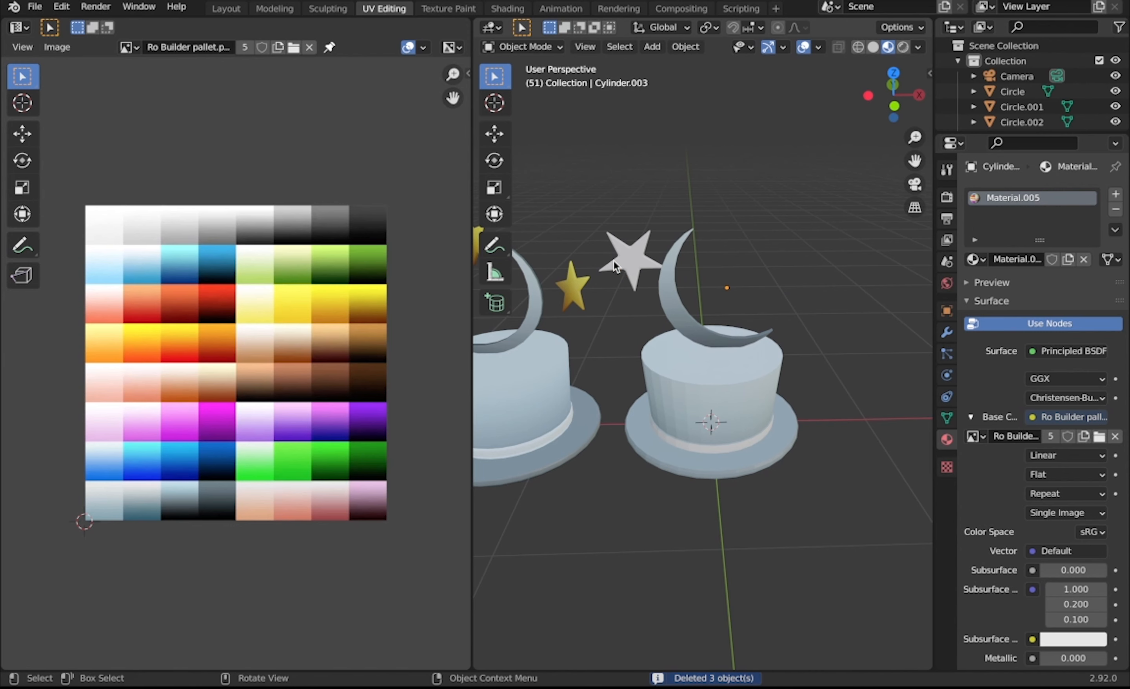
Unwrap the remaining star with Project from View in the front view
click(638, 272)
key(Tab)
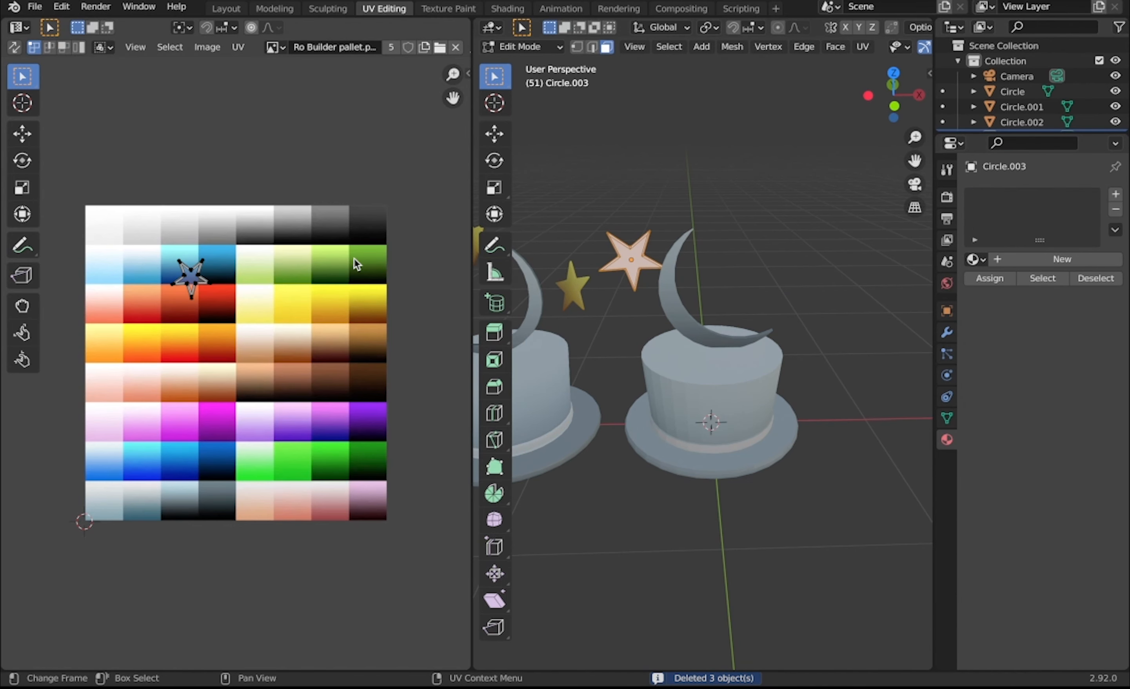
key(KP_1)
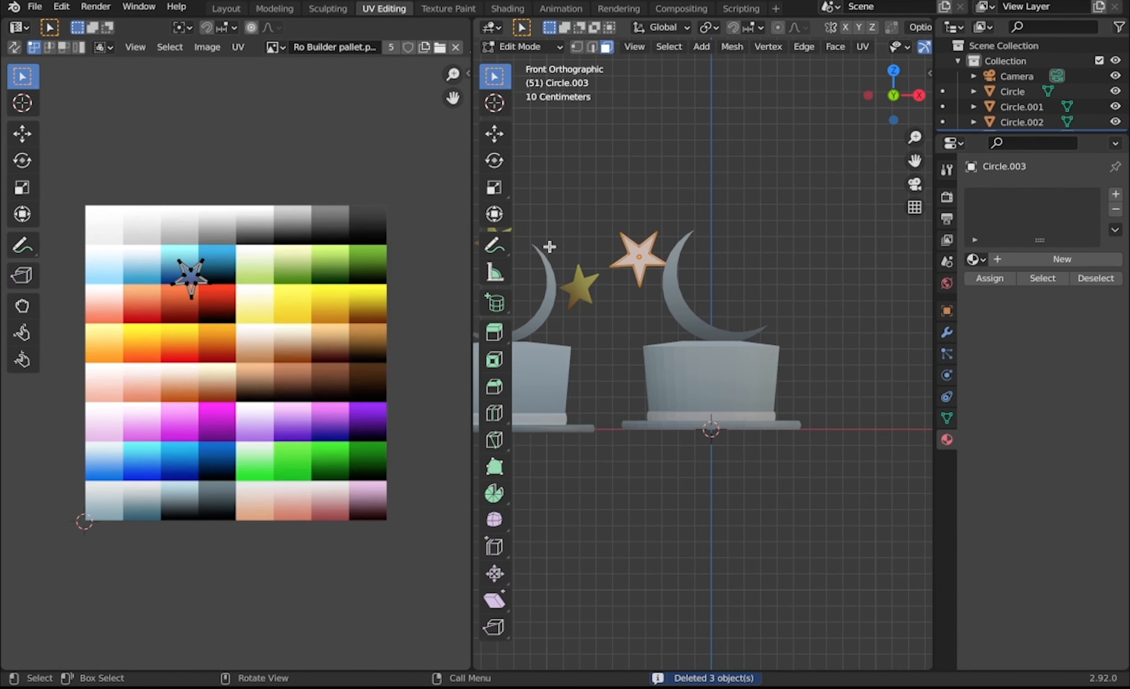
key(u)
click(613, 260)
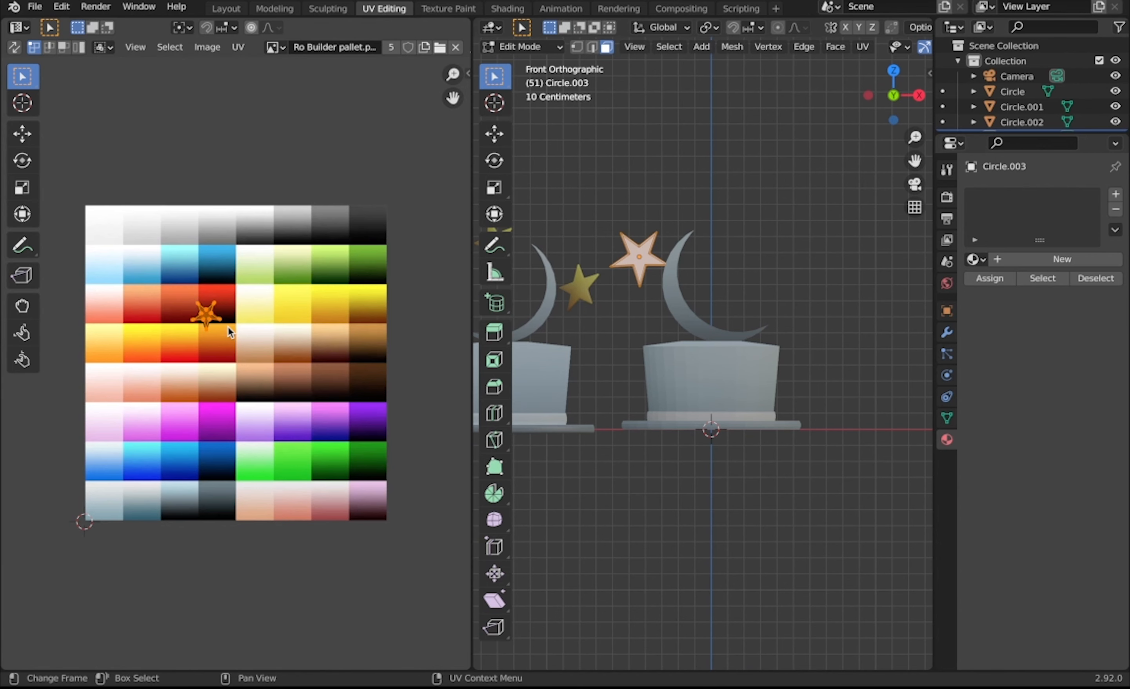
Scale down the star's UVs and place them in the last yellow swatch of the palette's third row
key(s)
click(263, 290)
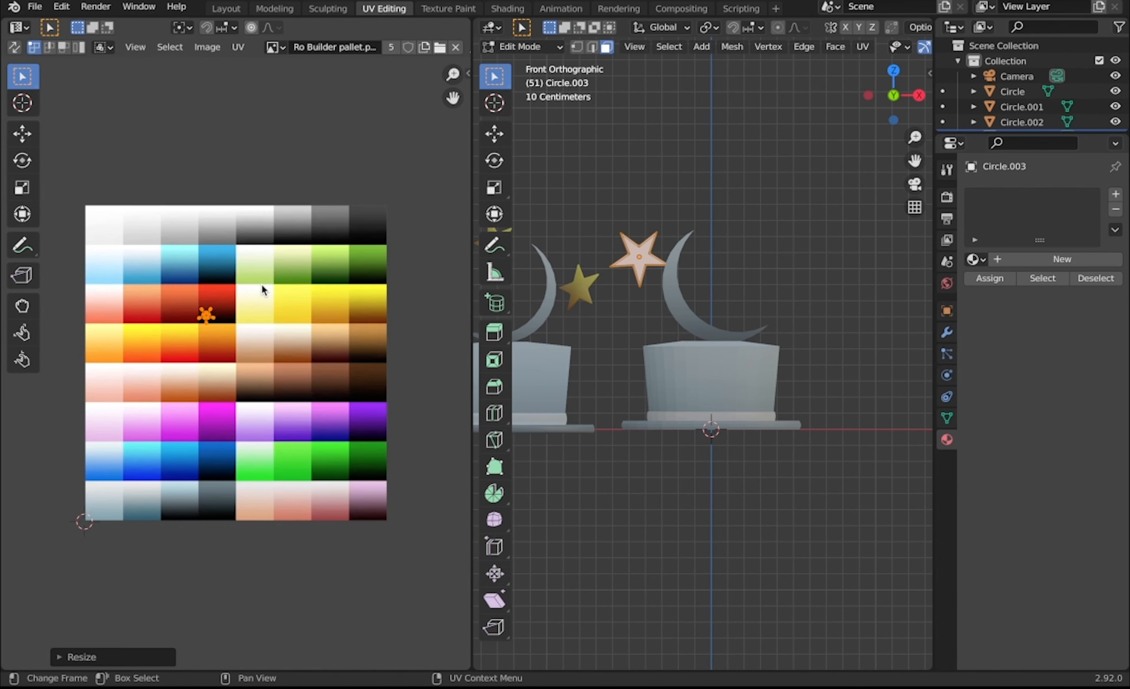
key(g)
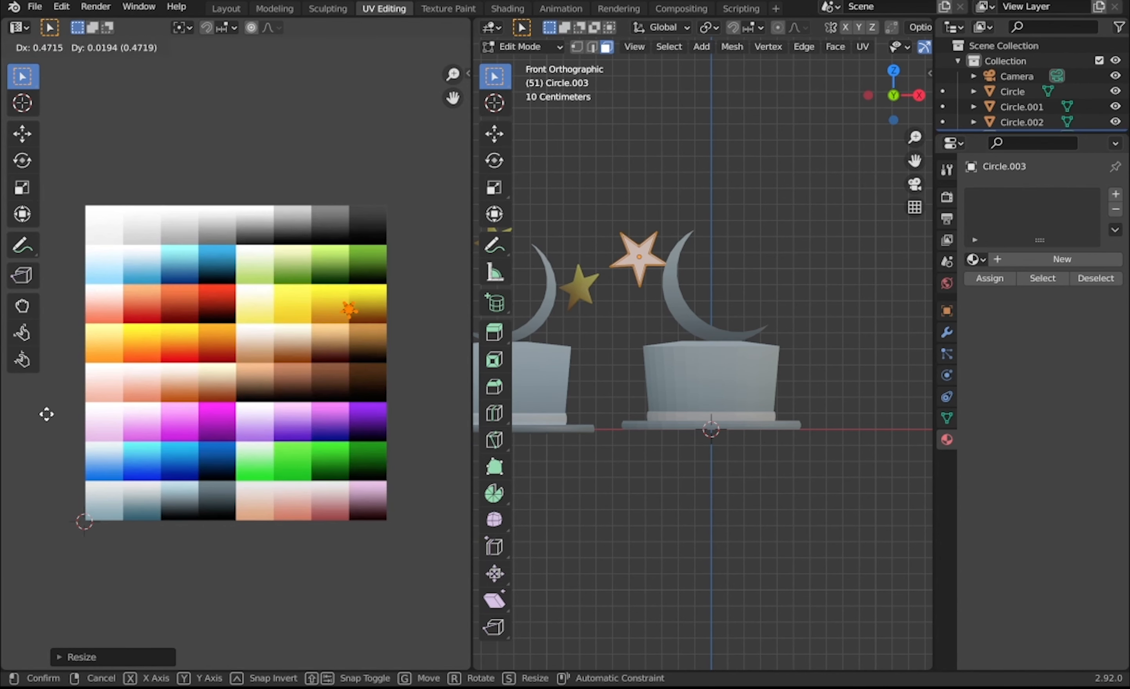
click(54, 416)
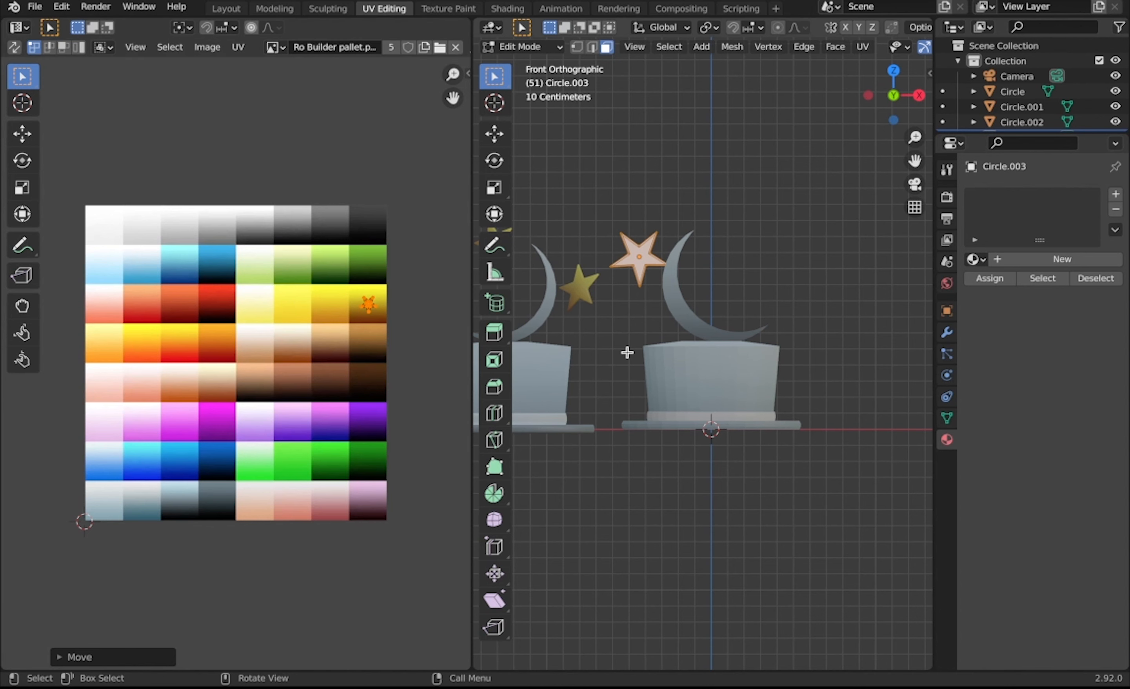
Give the star a new material whose base color uses an Image Texture with Ro Builder pallet.png
click(1023, 259)
click(1031, 437)
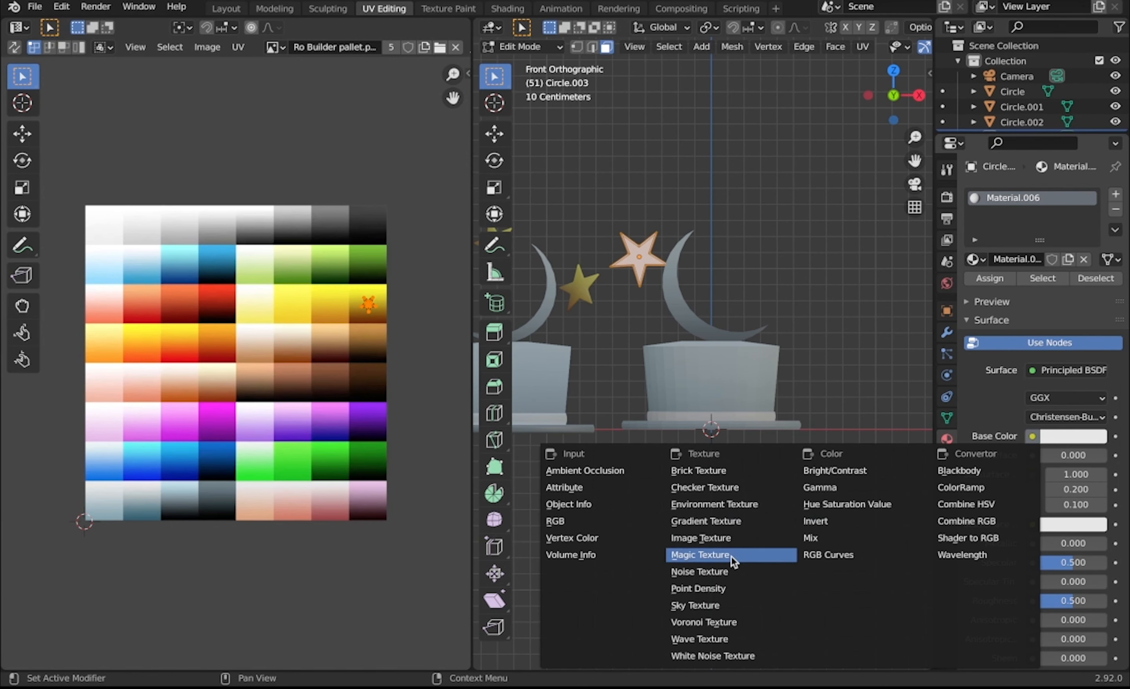
click(728, 540)
click(975, 456)
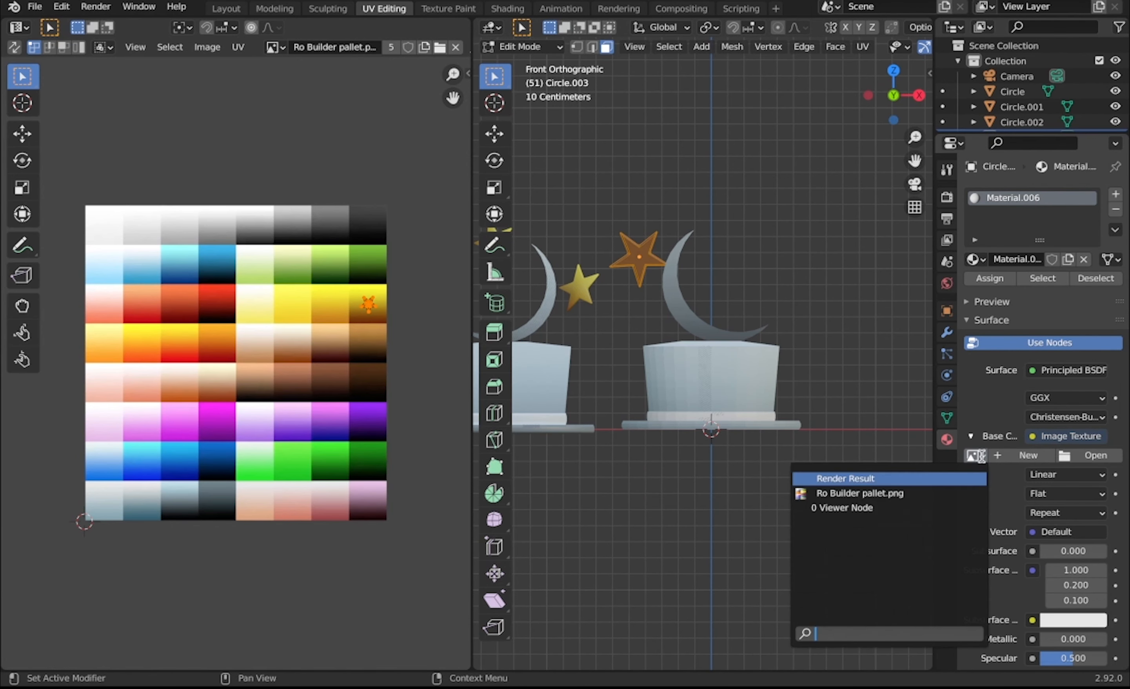
click(858, 493)
key(Tab)
middle_drag(872, 224, 855, 218)
Move the star's UVs slightly lower within the yellow swatch to darken its color
key(Tab)
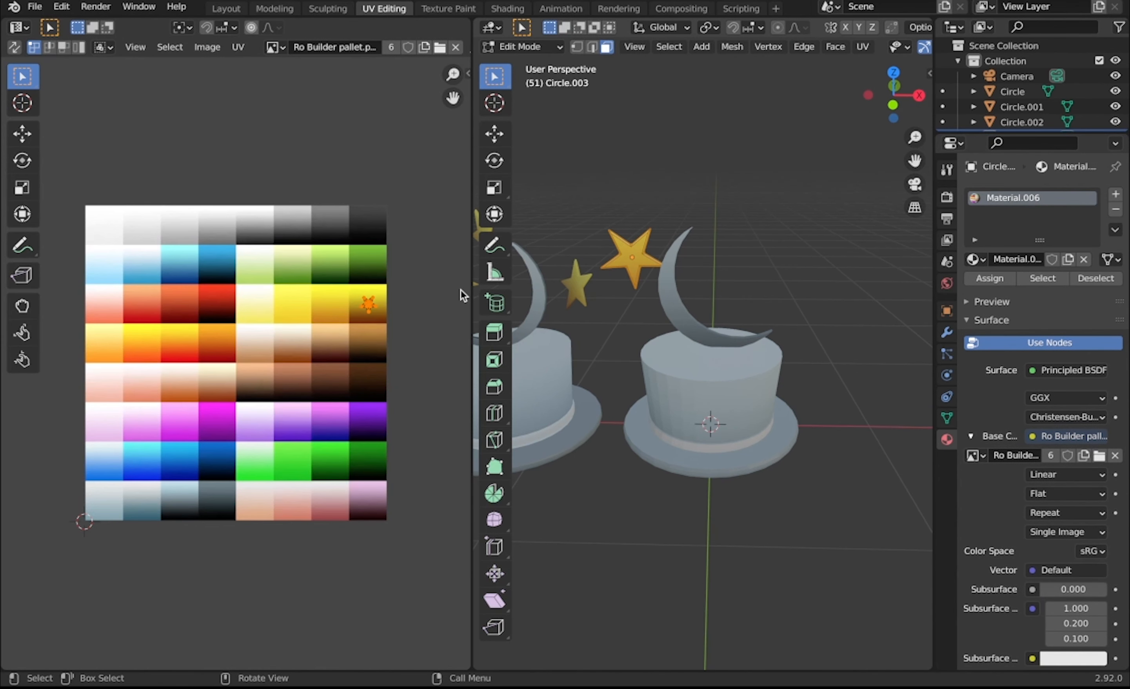
key(g)
click(375, 325)
key(Tab)
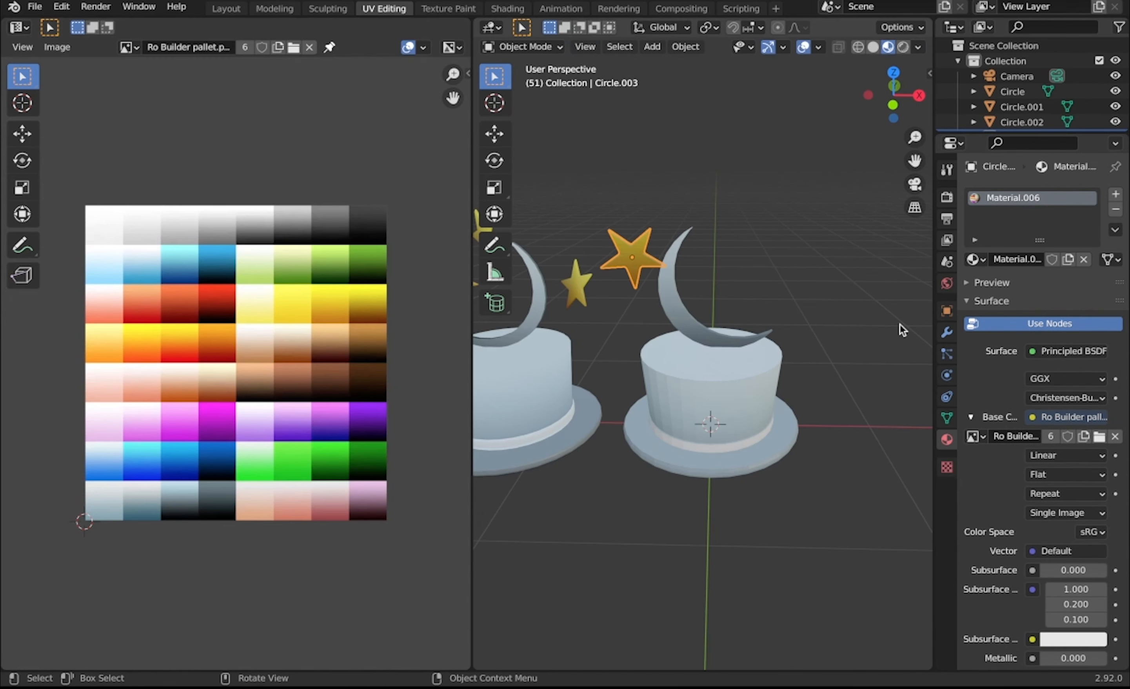
middle_drag(900, 324, 900, 324)
key(Tab)
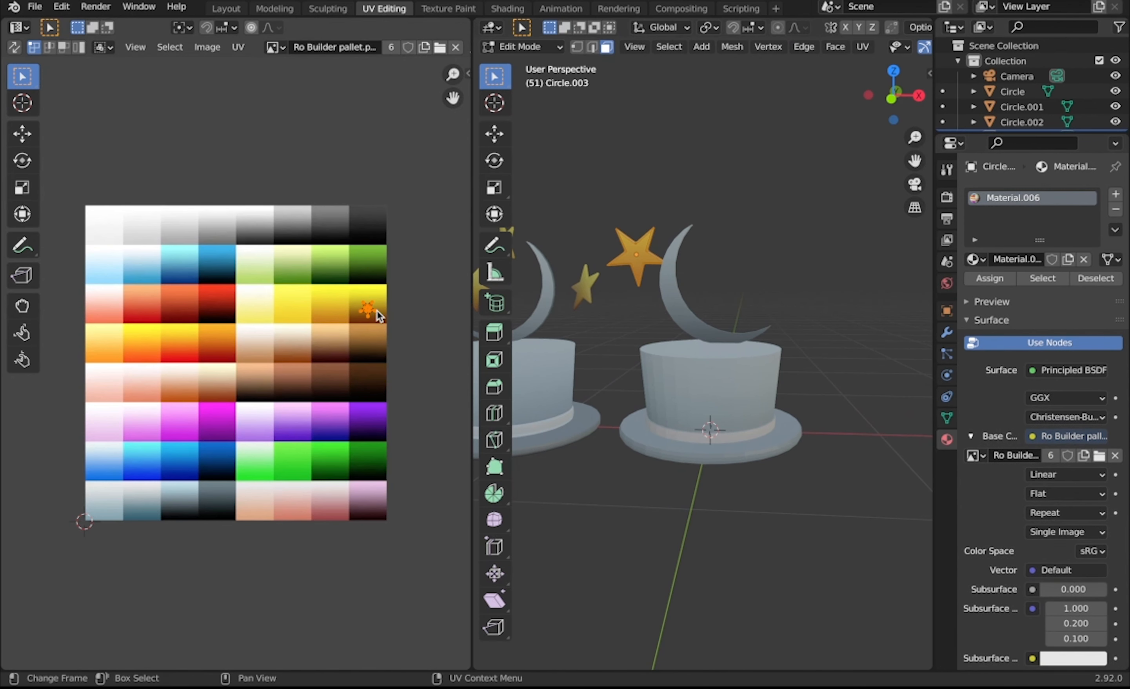
Enlarge the star's UVs and shift them slightly up and sideways within the last yellow swatch of the third row
key(s)
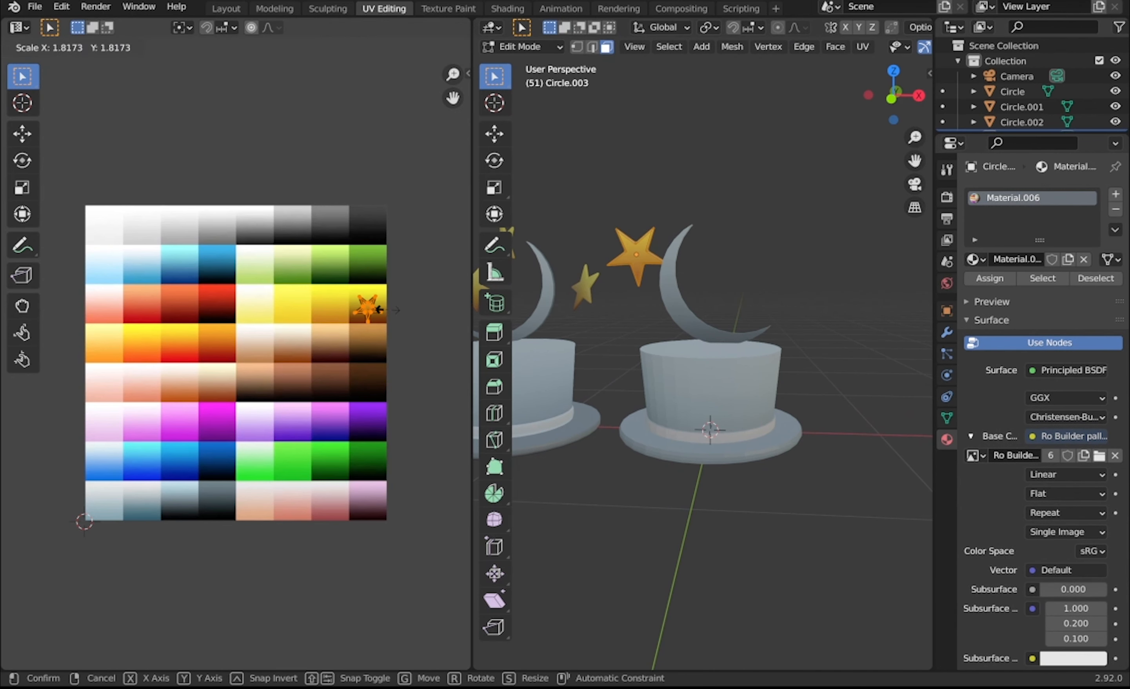
click(385, 309)
key(g)
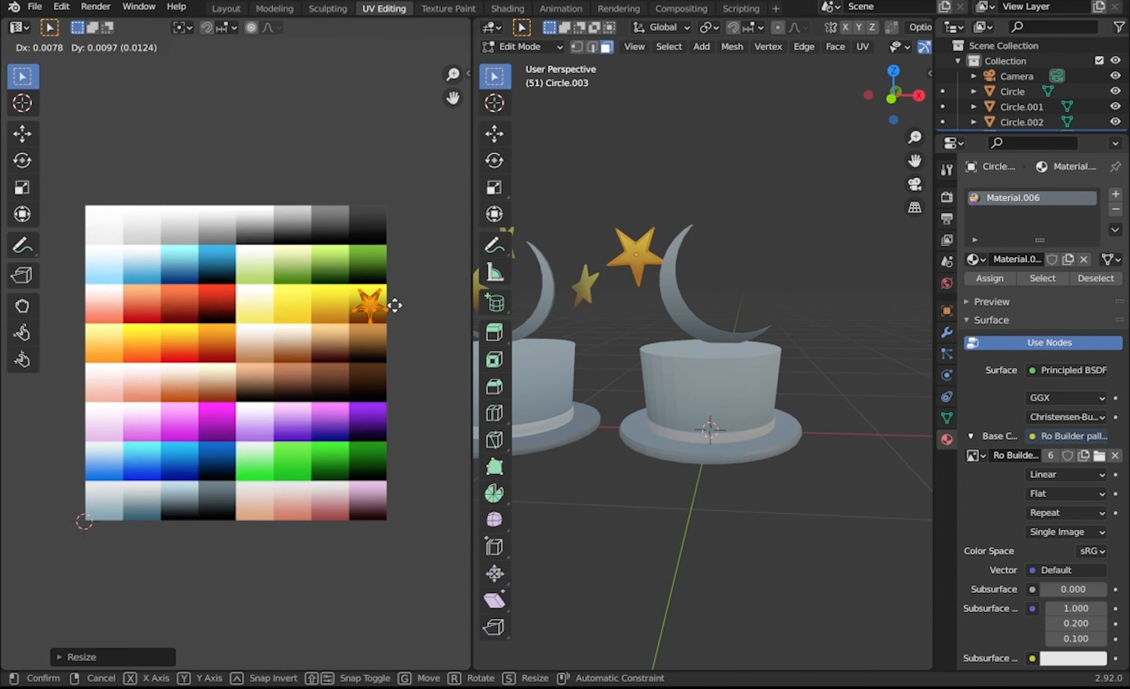
click(390, 303)
key(Tab)
middle_drag(798, 293, 797, 294)
Shrink the star's UVs slightly, rotate them, and move them a little lower within the same yellow swatch
key(Tab)
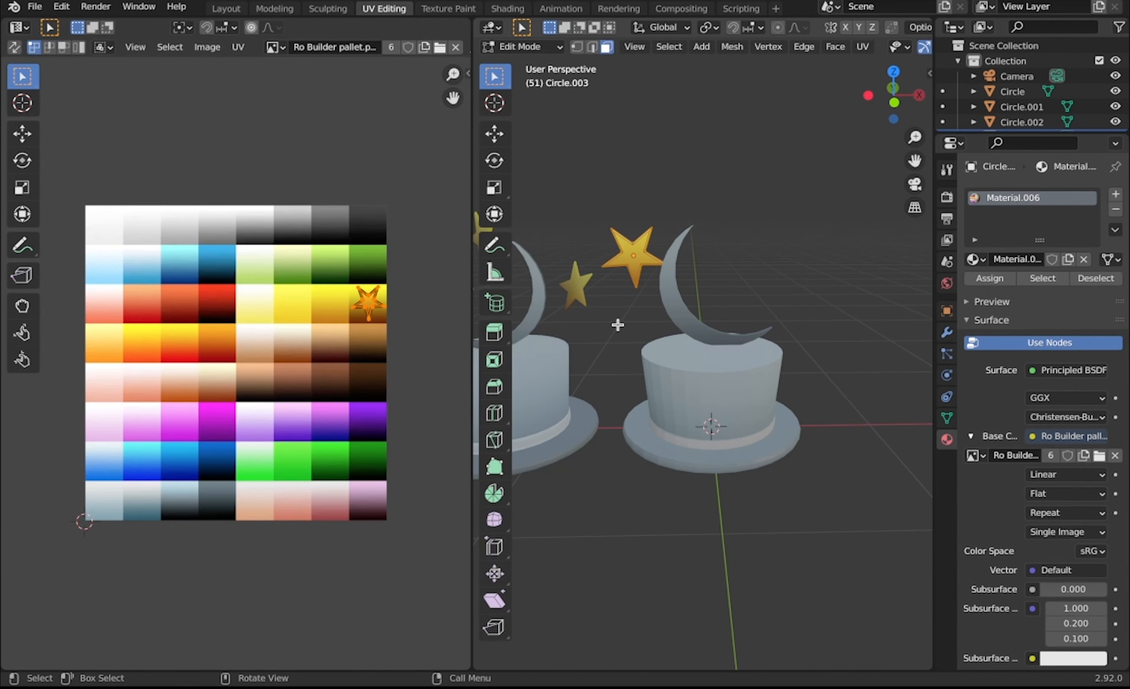
key(s)
click(409, 309)
key(g)
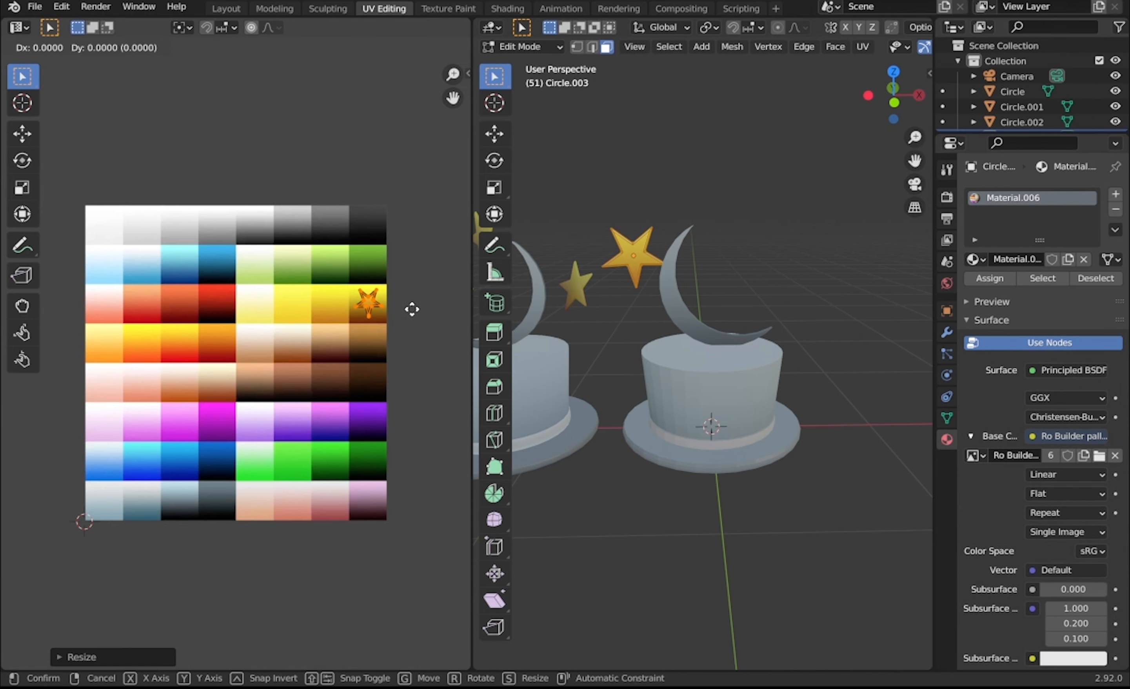
click(411, 310)
key(r)
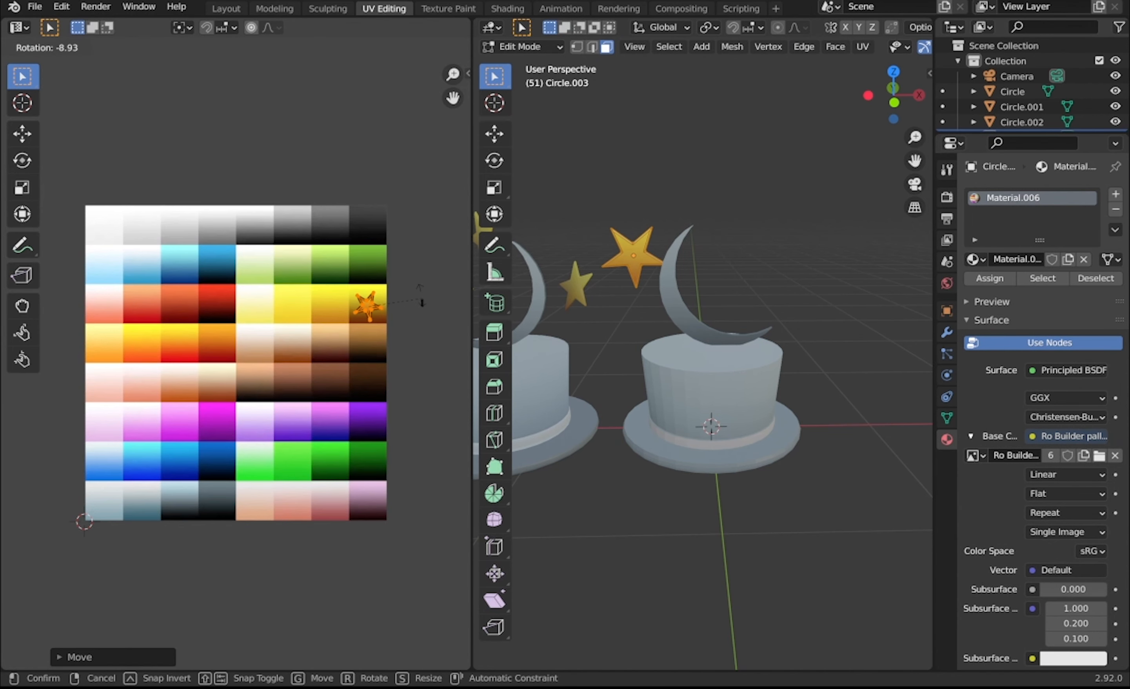
click(411, 276)
key(g)
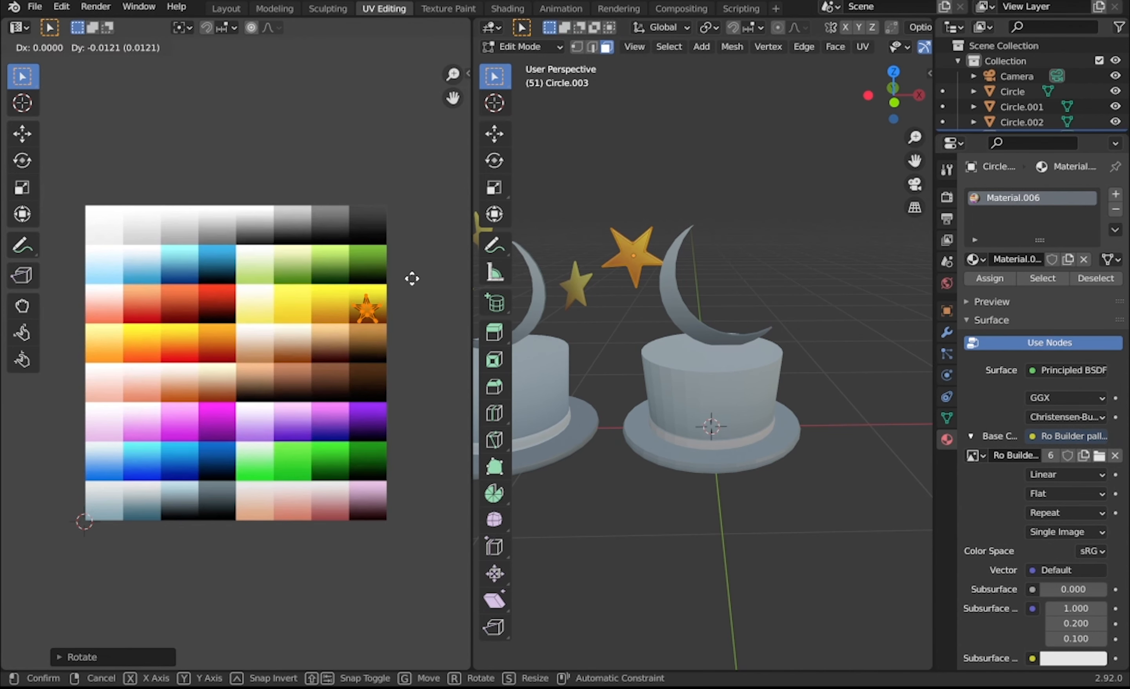
click(412, 277)
key(Tab)
Duplicate the star twice in front view, placing one copy above the moon's upper tip and one beyond its open side
middle_drag(718, 250, 721, 251)
scroll(749, 261, down, 5)
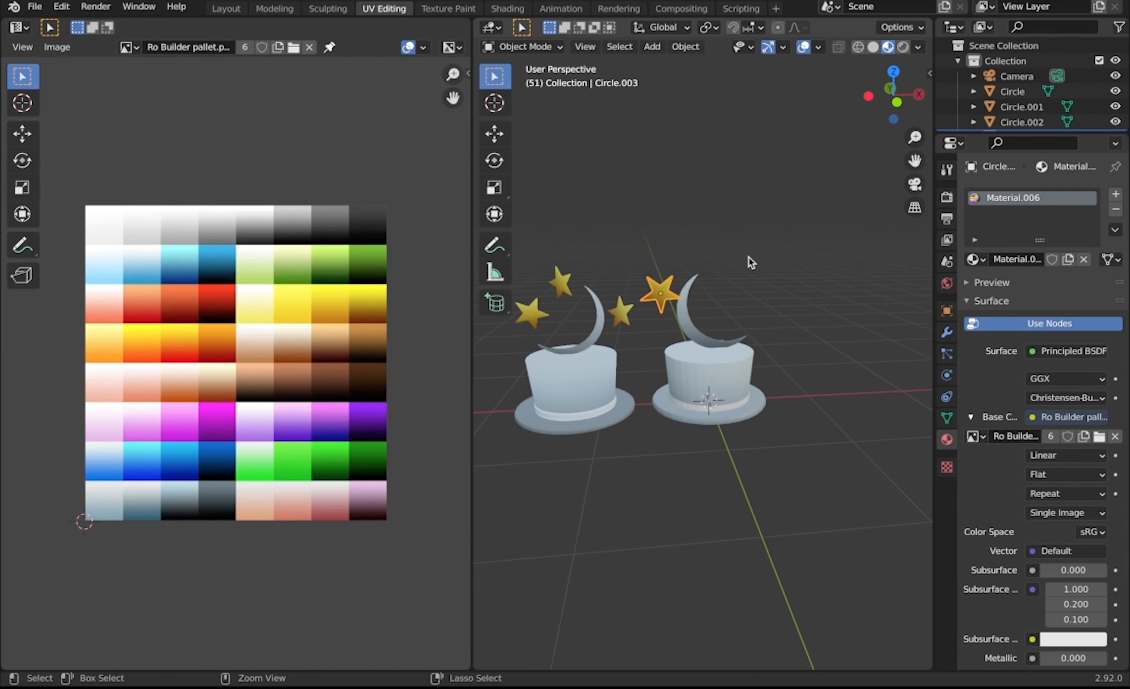
key(KP_1)
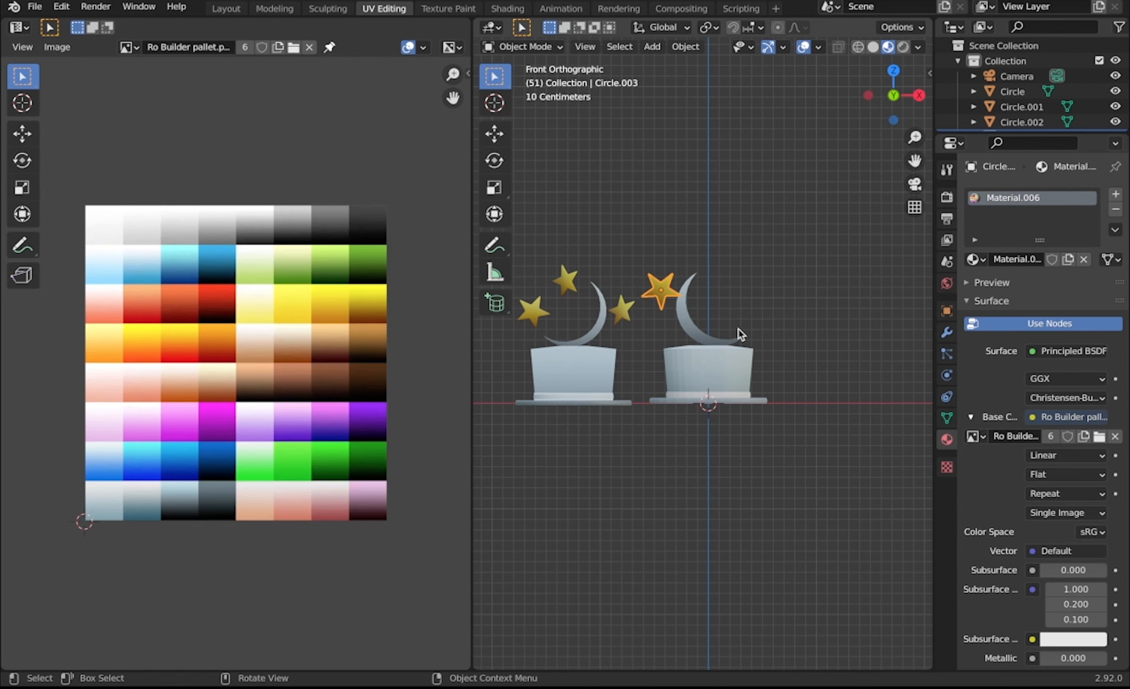
key(shift+d)
click(792, 301)
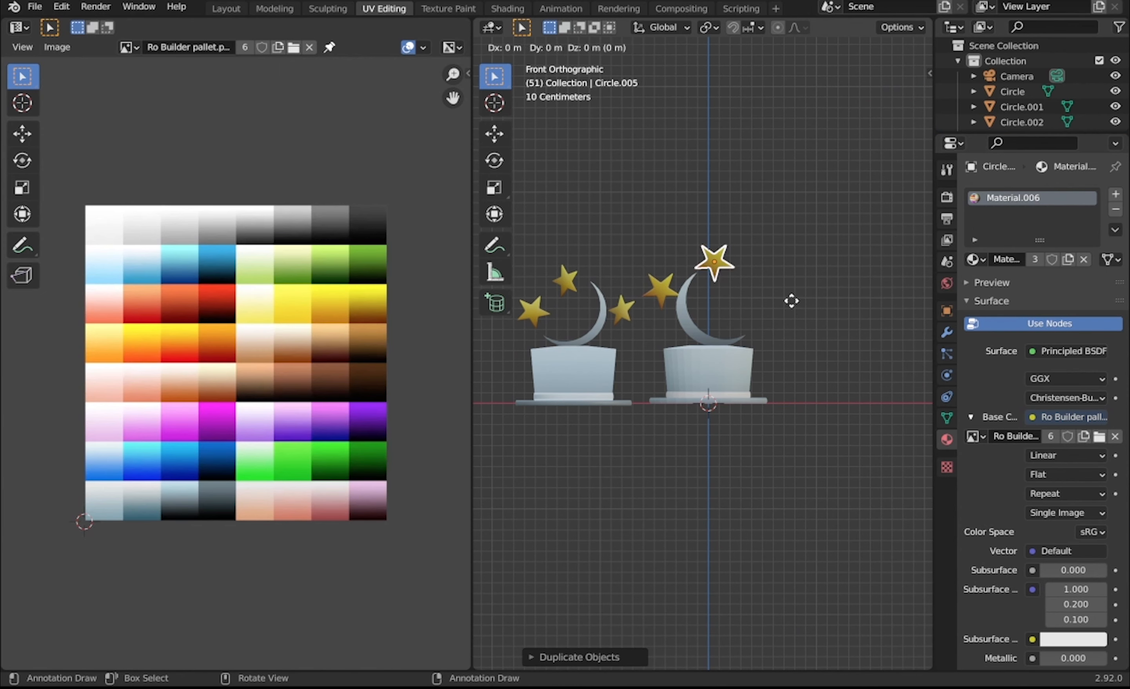
click(836, 335)
Rotate the new hat's three stars individually by slightly different angles from a raised view
middle_drag(836, 335, 770, 301)
click(712, 316)
key(r)
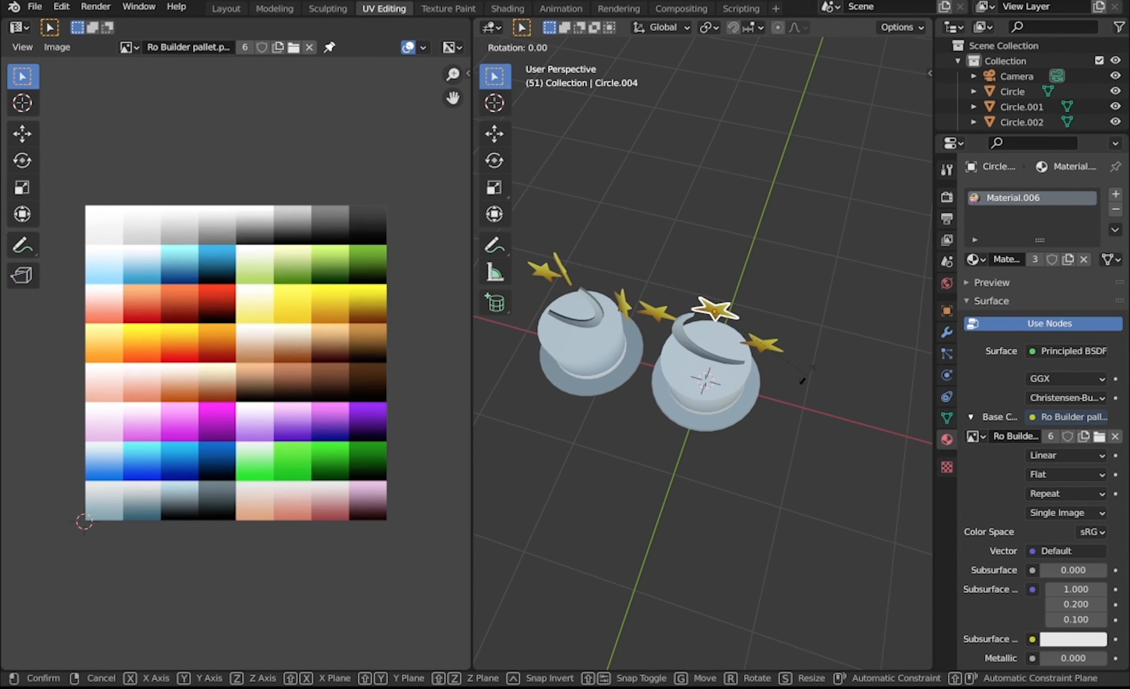
click(819, 362)
click(646, 314)
key(r)
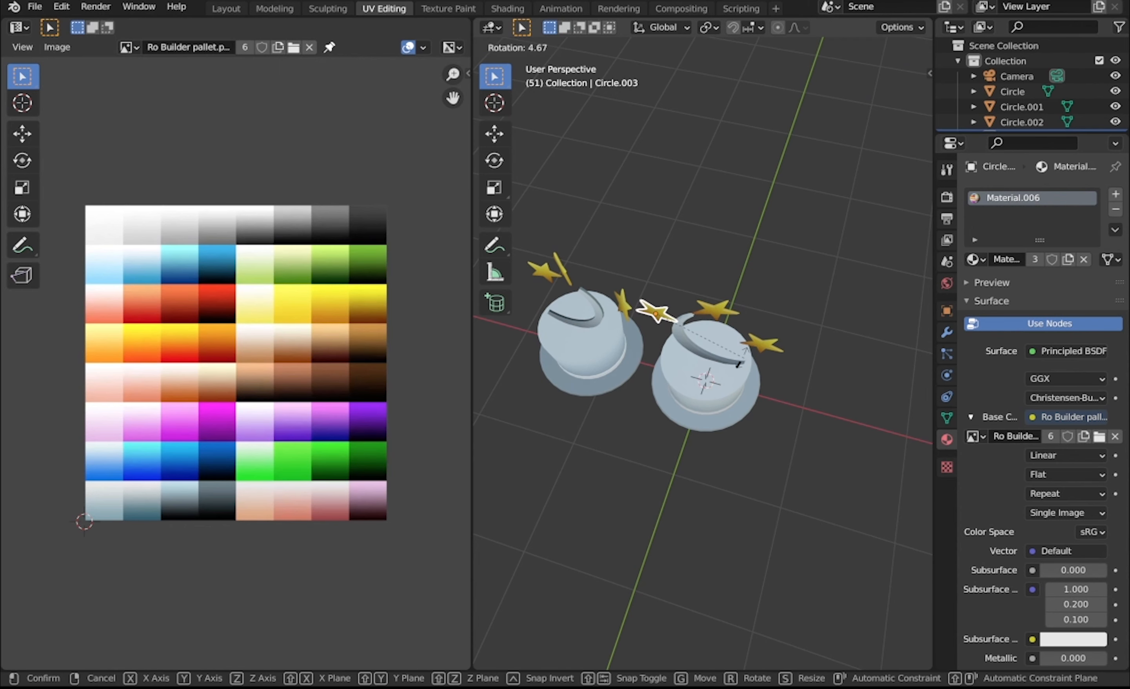
click(739, 365)
click(765, 346)
key(r)
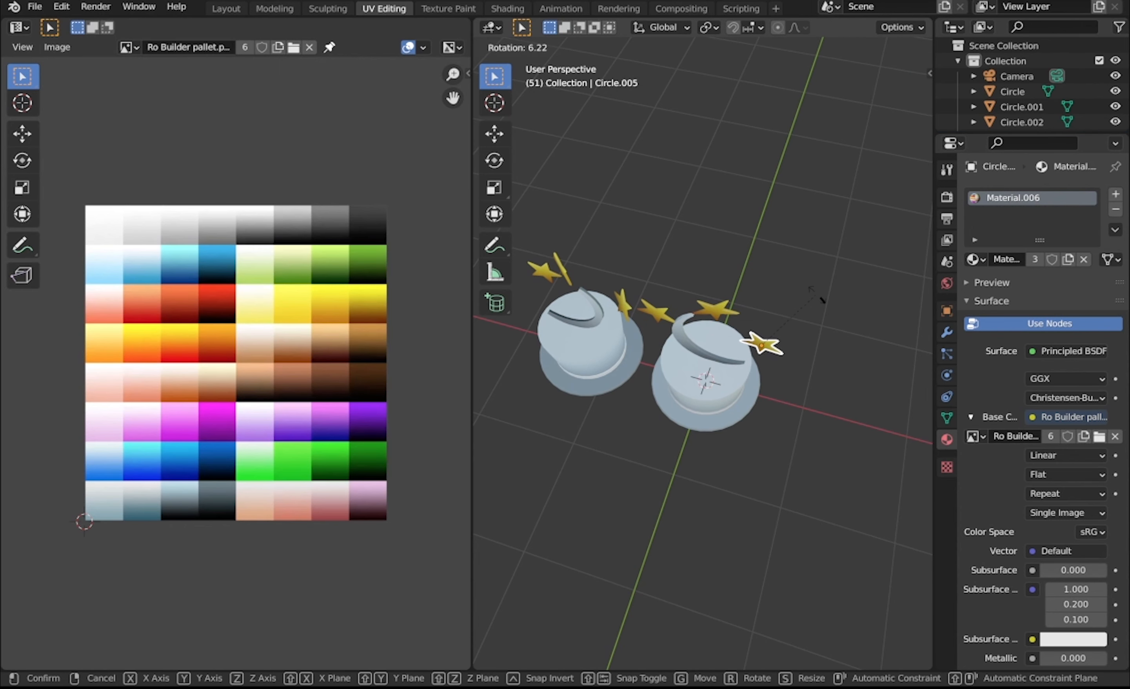
click(817, 299)
Shift the star on the moon's open side slightly toward the front in the right orthographic view
middle_drag(818, 299, 819, 302)
key(KP_3)
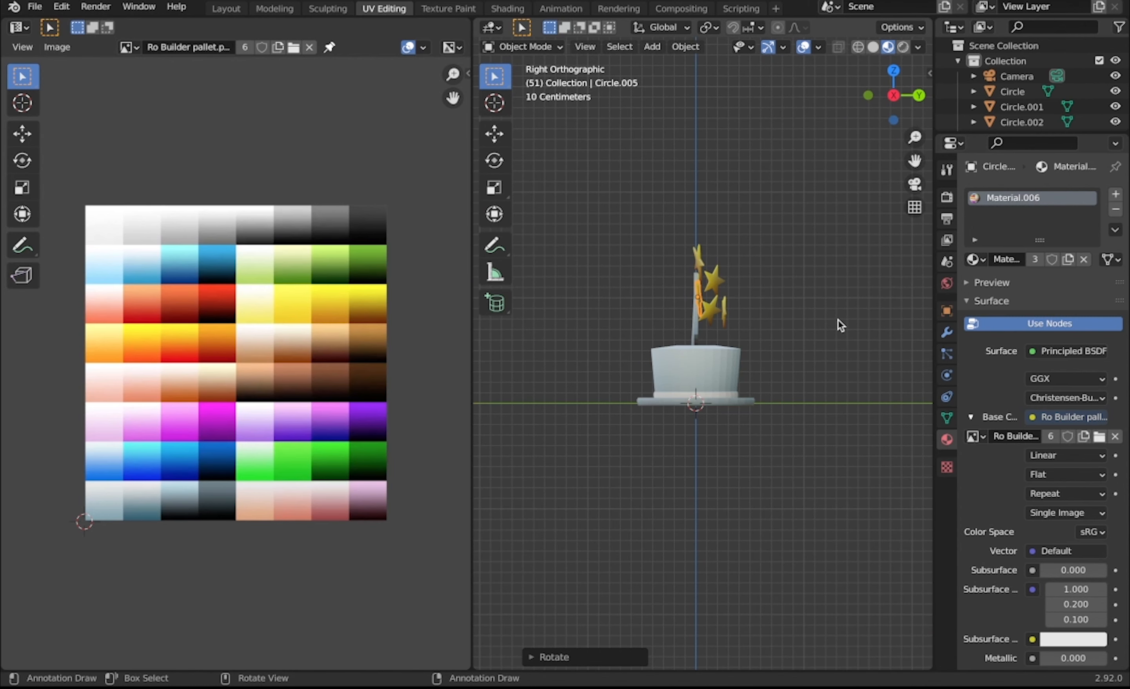
key(g)
click(830, 324)
middle_drag(830, 324, 846, 357)
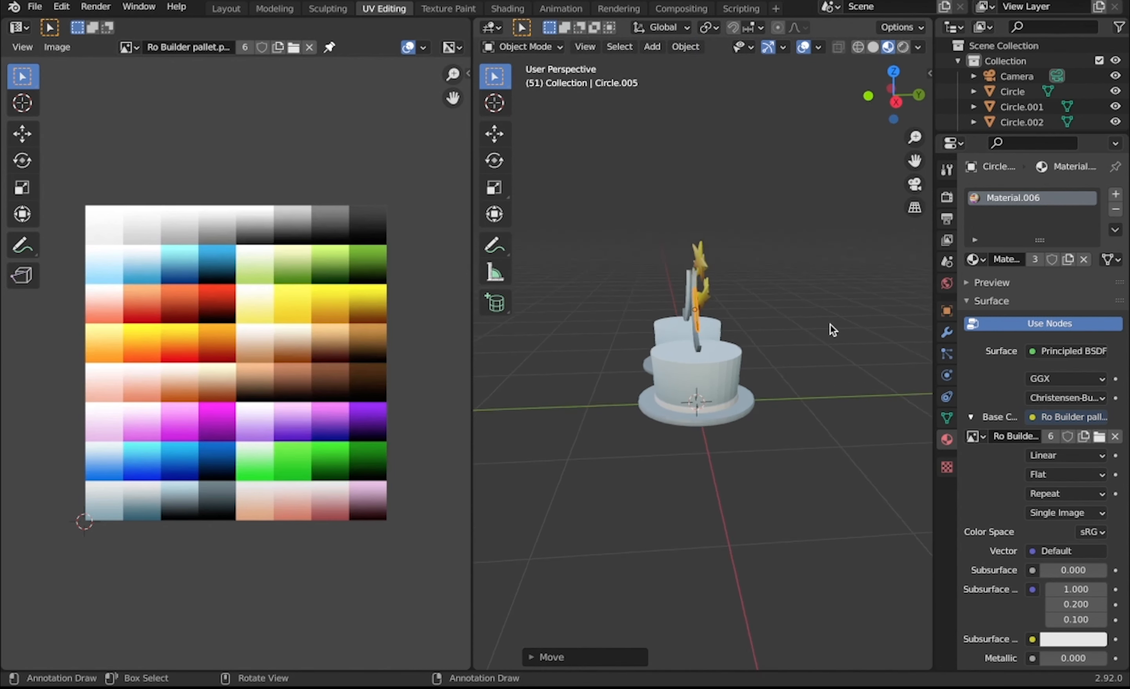
Move the star above the moon's tip about 0.07 m toward the front in the right orthographic view
click(709, 254)
key(KP_1)
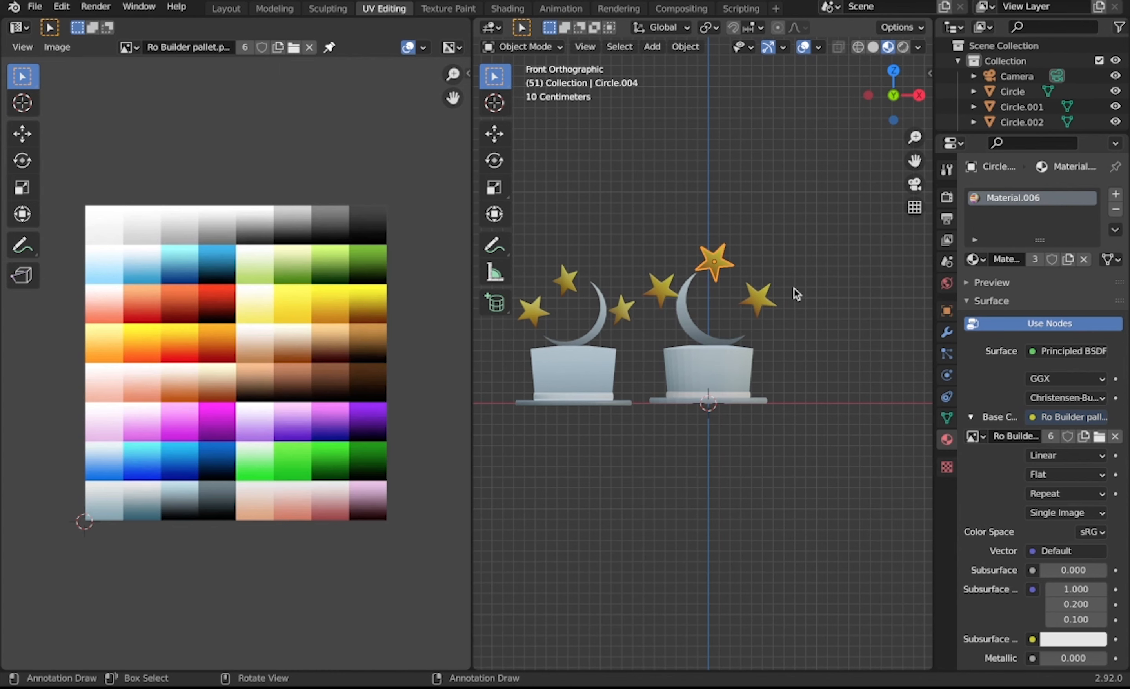
key(KP_3)
key(g)
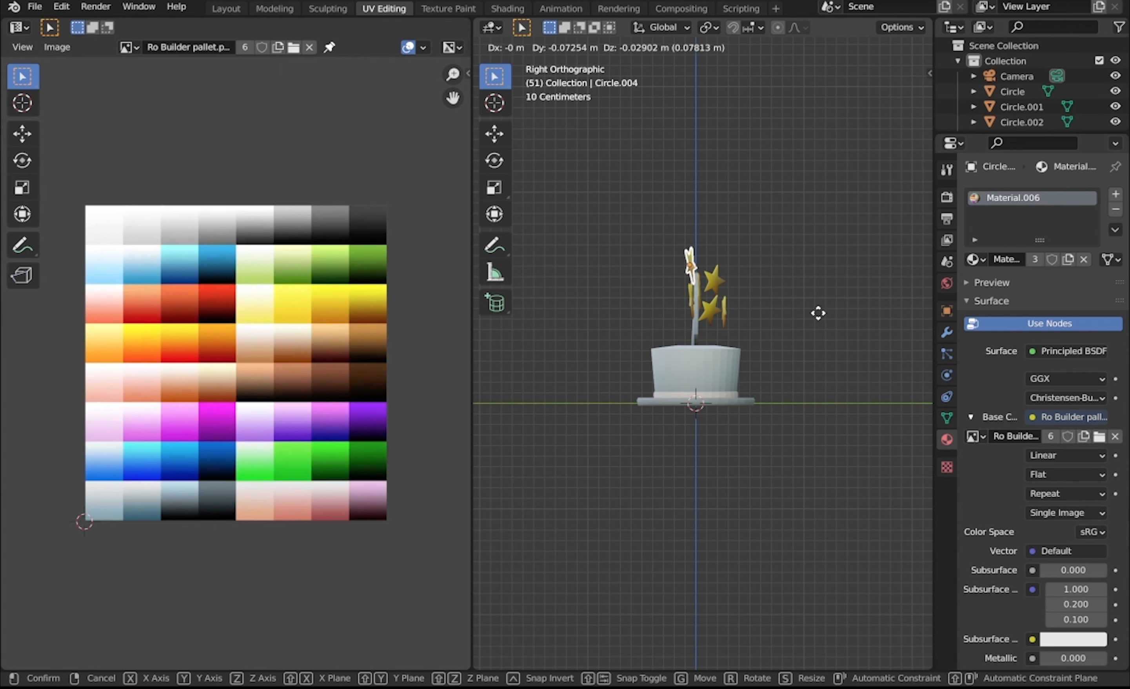
click(818, 314)
Adjust the front-to-back position of the star behind the moon's curve in the right orthographic view
middle_drag(818, 314, 819, 314)
click(716, 280)
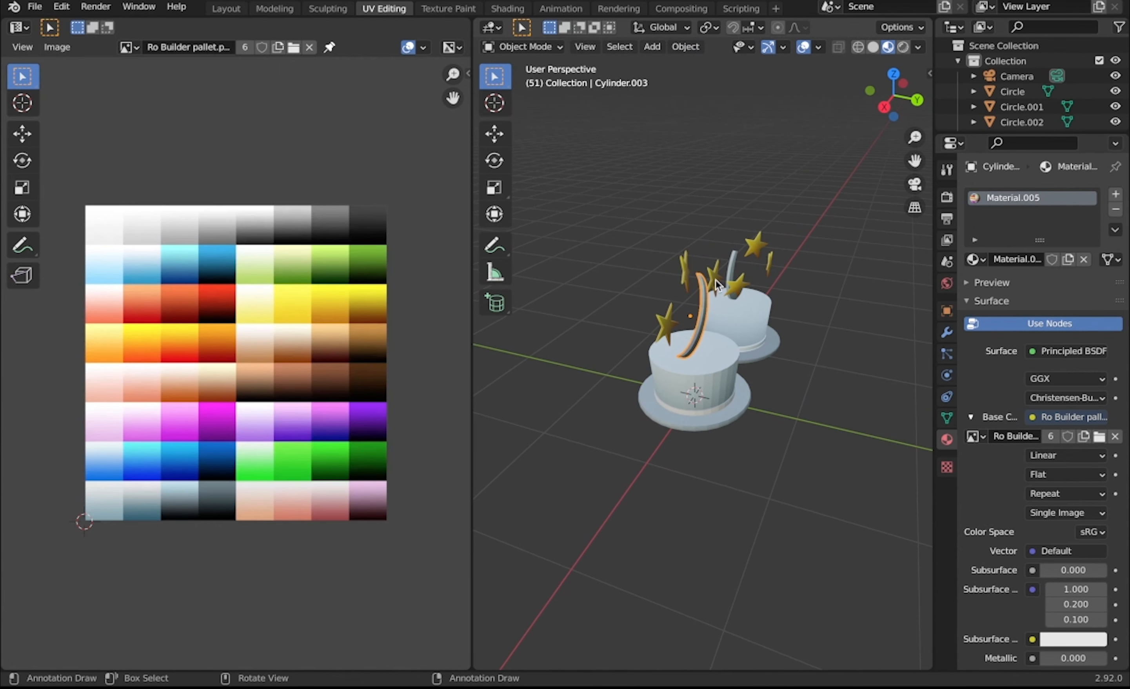
click(716, 280)
key(KP_3)
key(g)
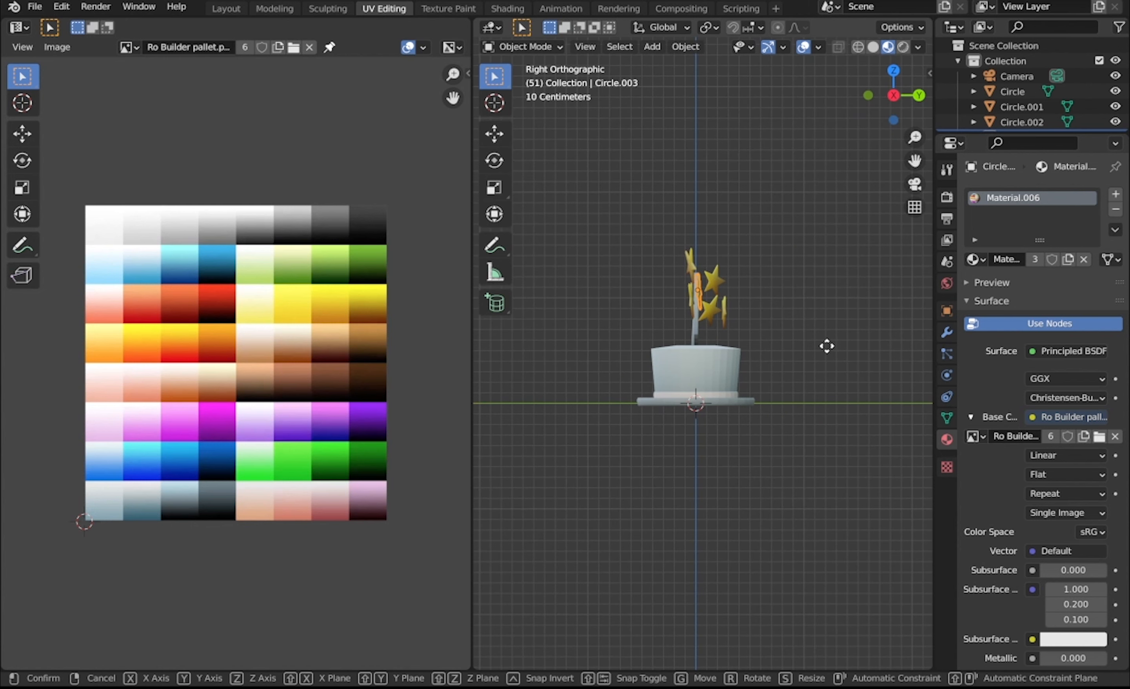
click(830, 347)
middle_drag(832, 351, 833, 349)
In the Layout workspace, move the new hat's three stars together by -0.04655 m along the X axis
click(226, 9)
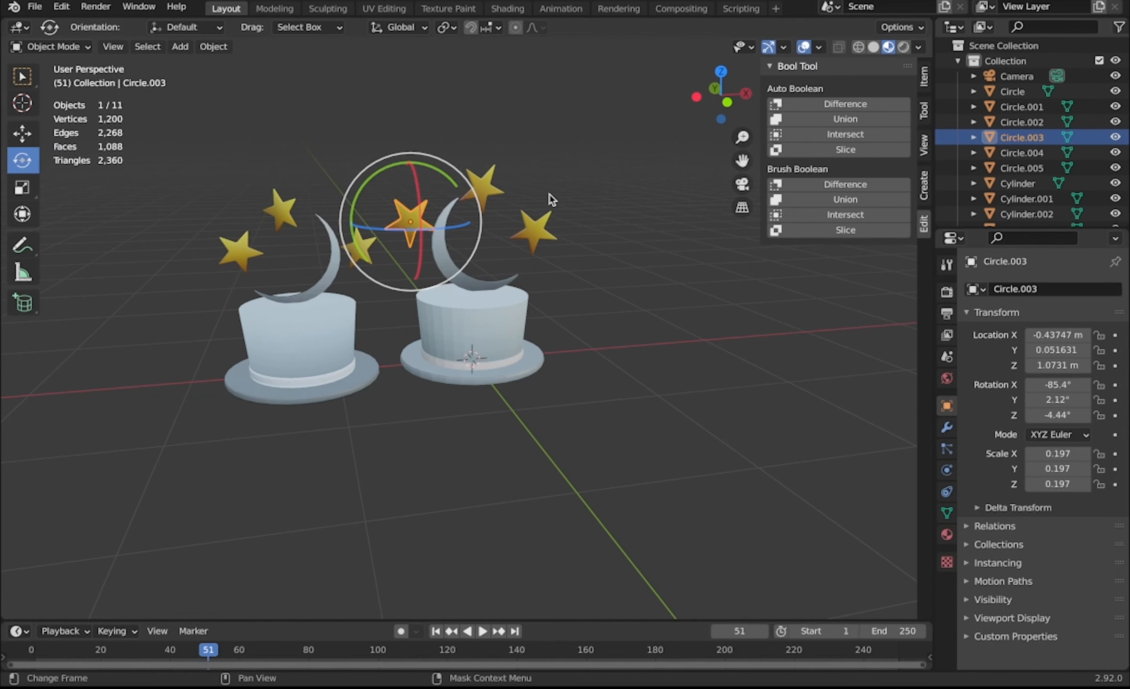
click(654, 294)
middle_drag(655, 293, 551, 274)
click(509, 245)
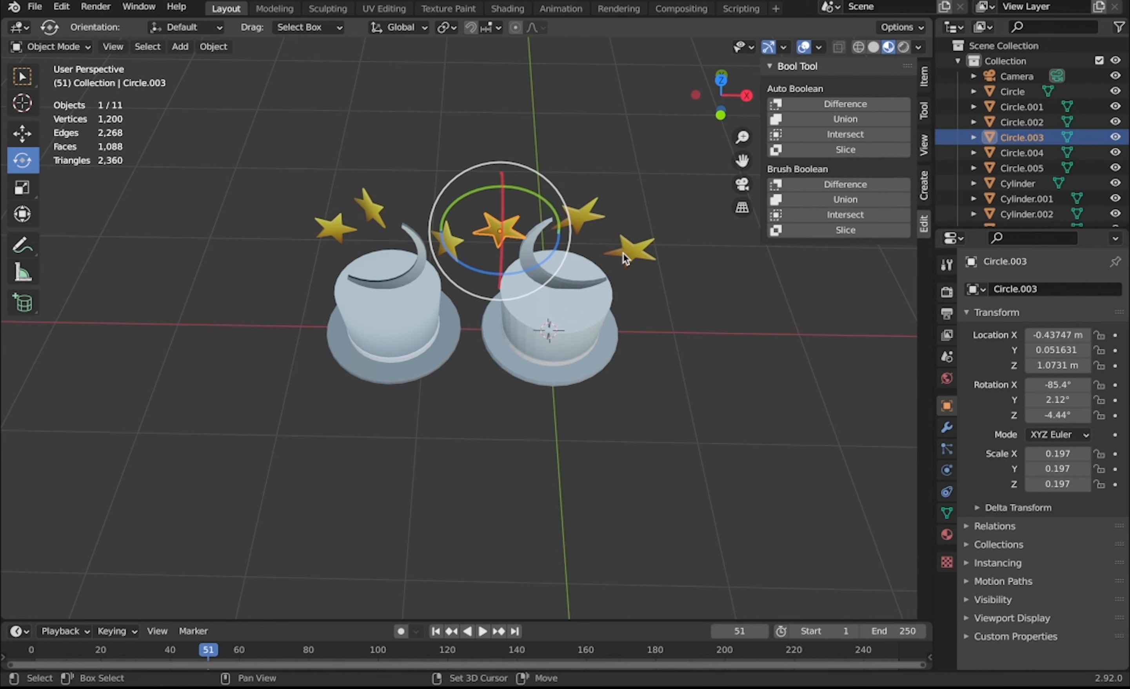
shift+click(624, 251)
shift+click(588, 222)
key(g)
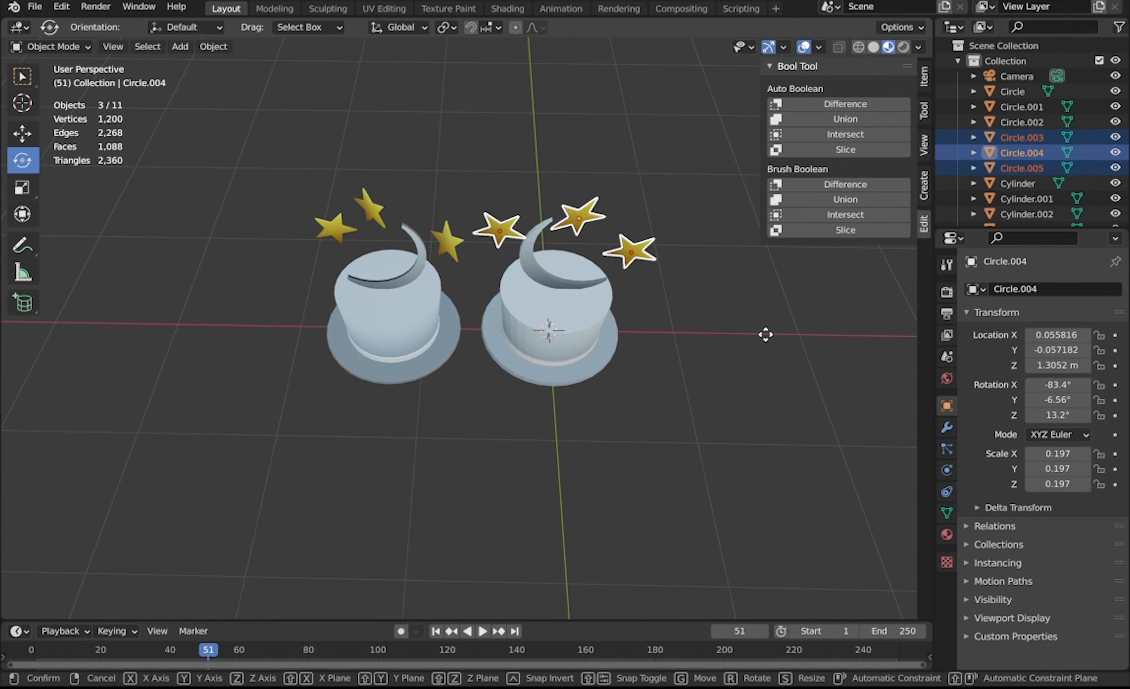
key(x)
click(759, 335)
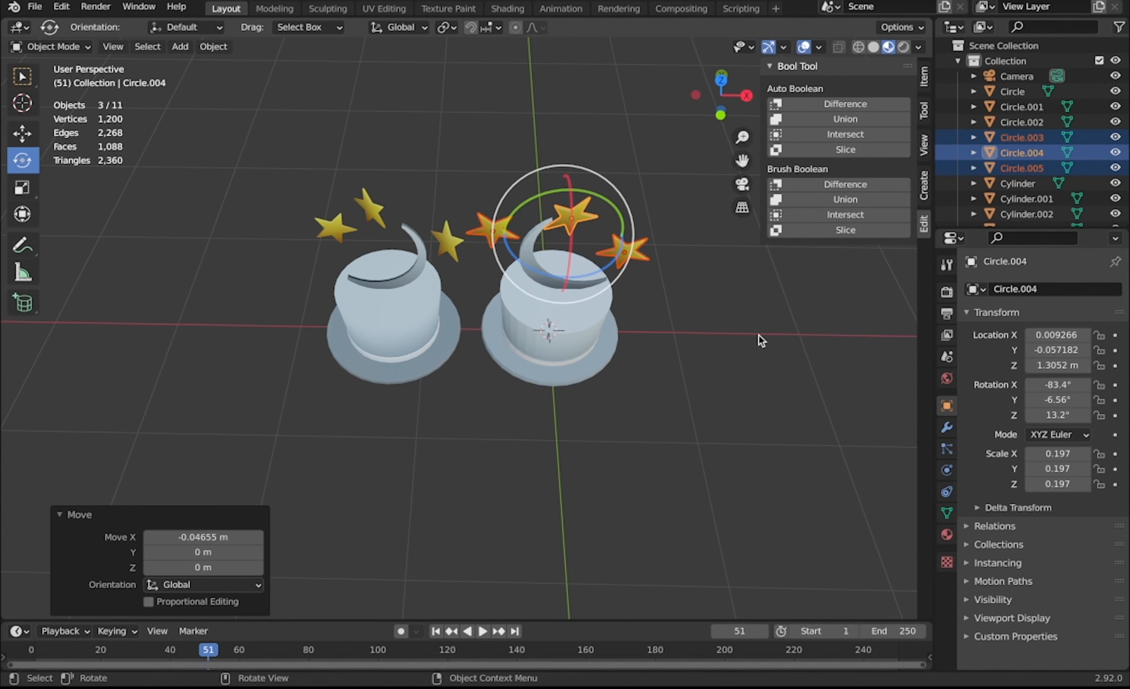
Select the new hat with its moon and three stars, apply Shade Smooth, and clear the selection
key(Tab)
key(Tab)
drag(711, 431, 484, 190)
right_click(555, 355)
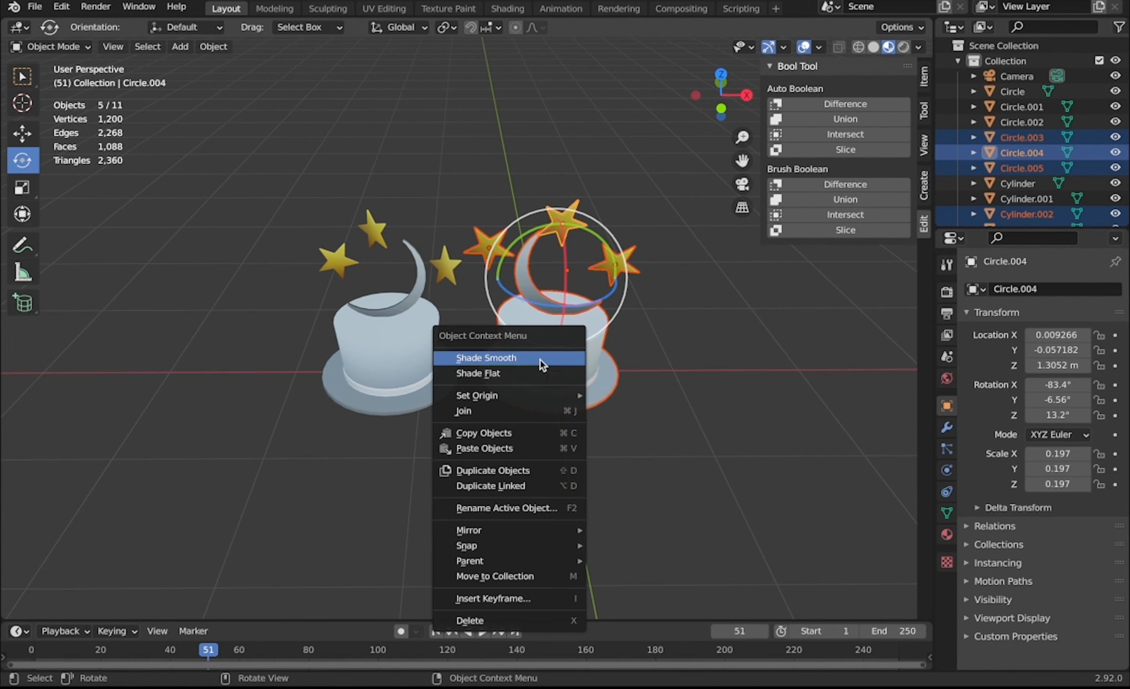
click(545, 361)
click(707, 397)
scroll(707, 396, down, 5)
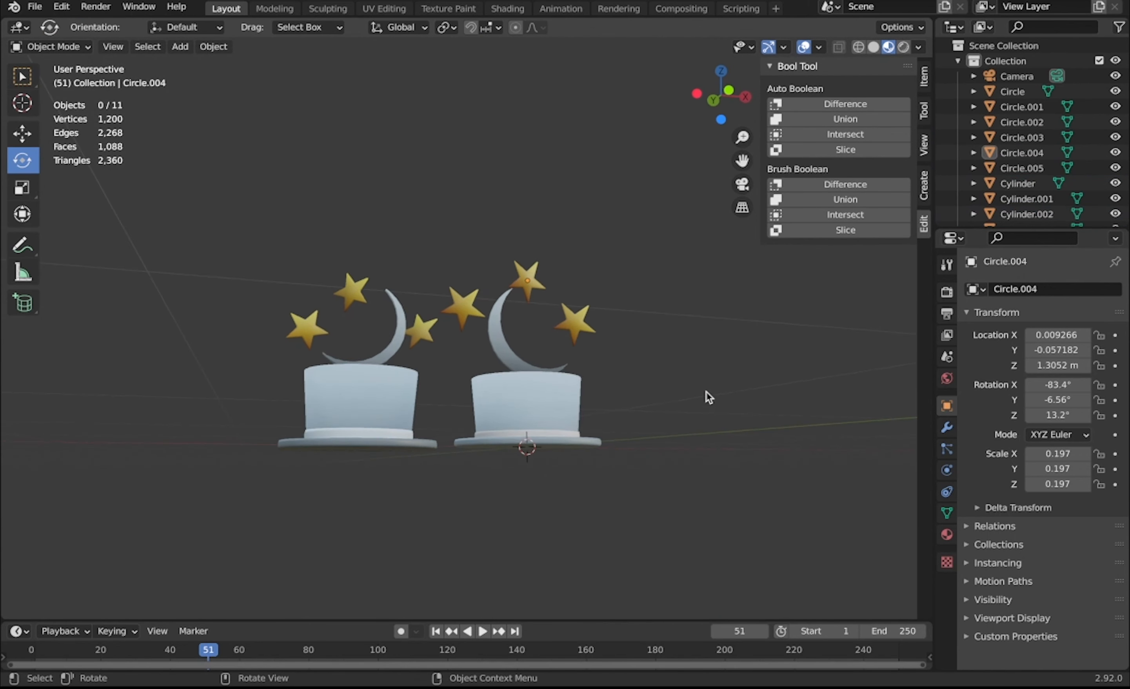
scroll(707, 396, up, 4)
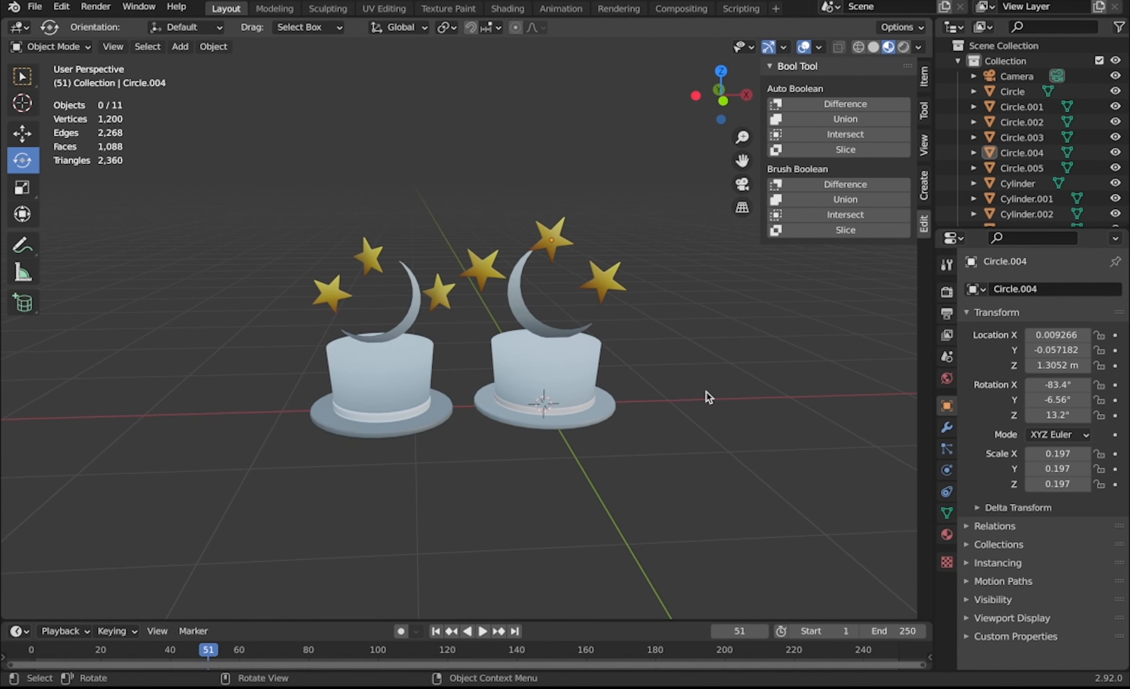